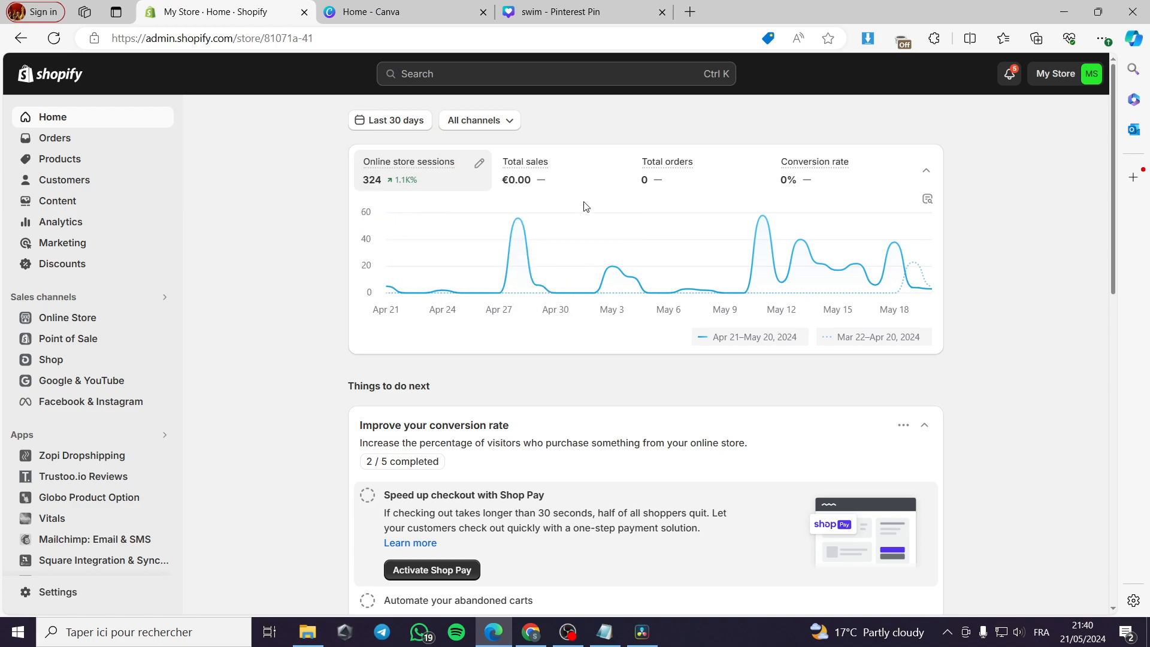
{"action": "left_click", "coordinate": [410, 7]}
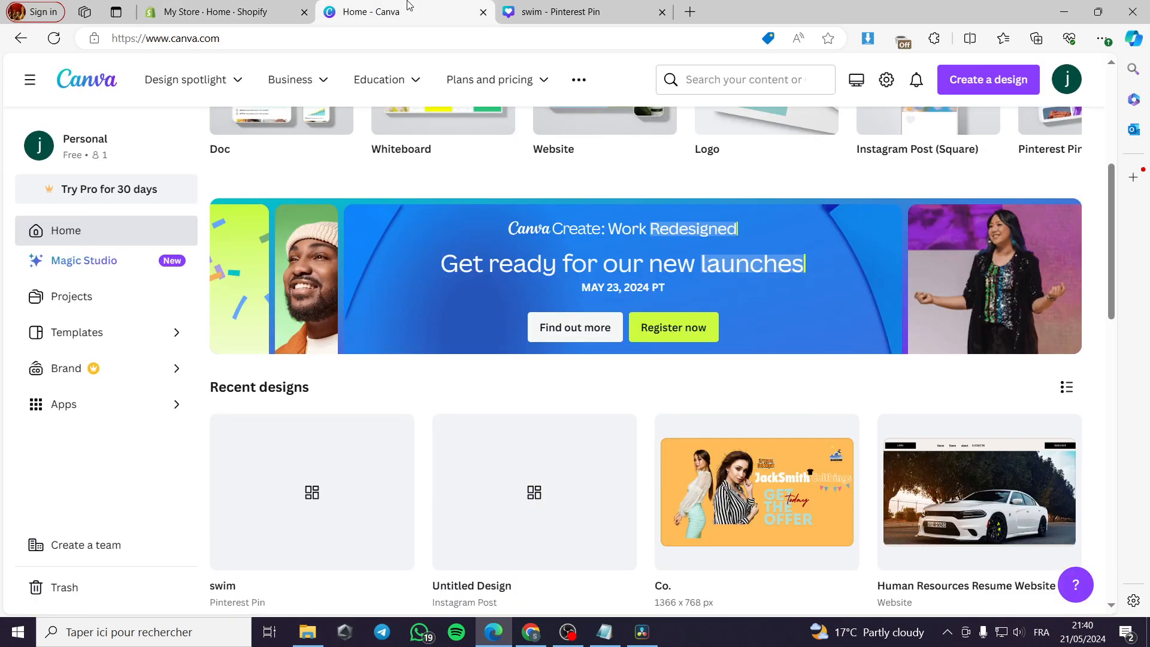
{"action": "left_click", "coordinate": [232, 6]}
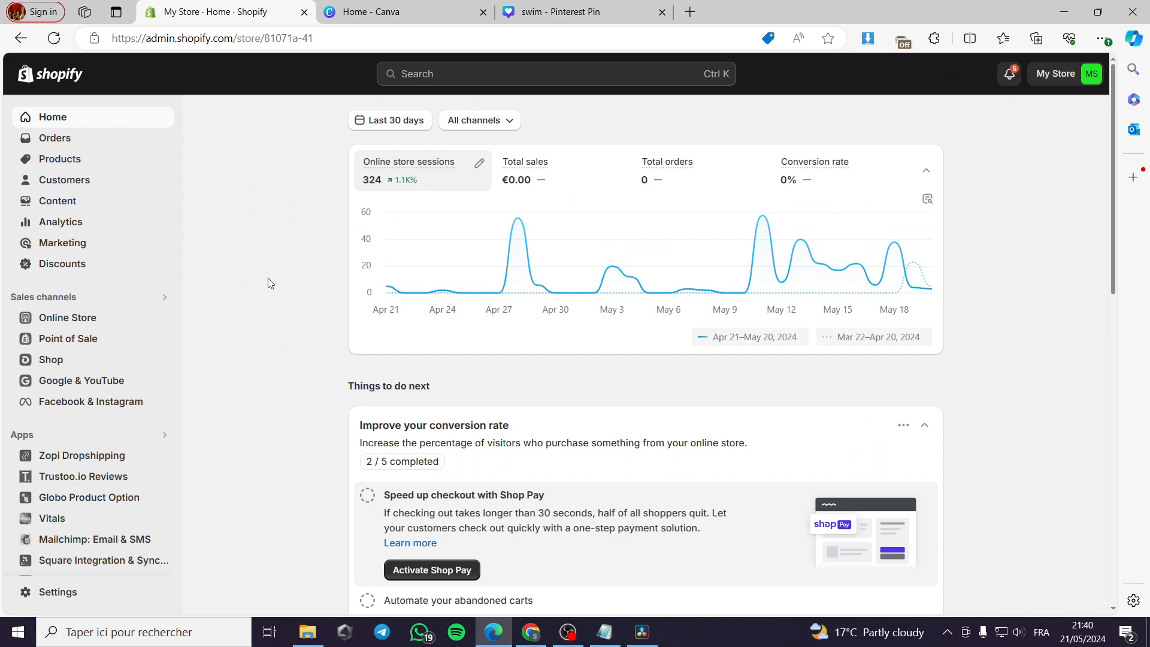
{"action": "left_click", "coordinate": [408, 6]}
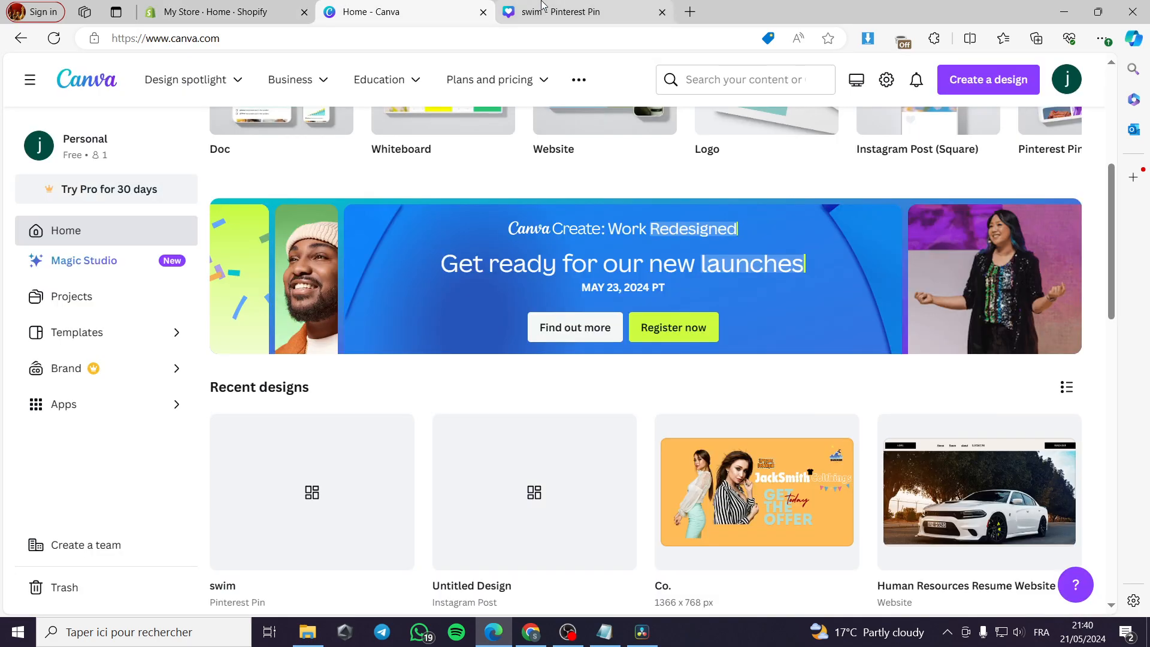
{"action": "mouse_move", "coordinate": [555, 5]}
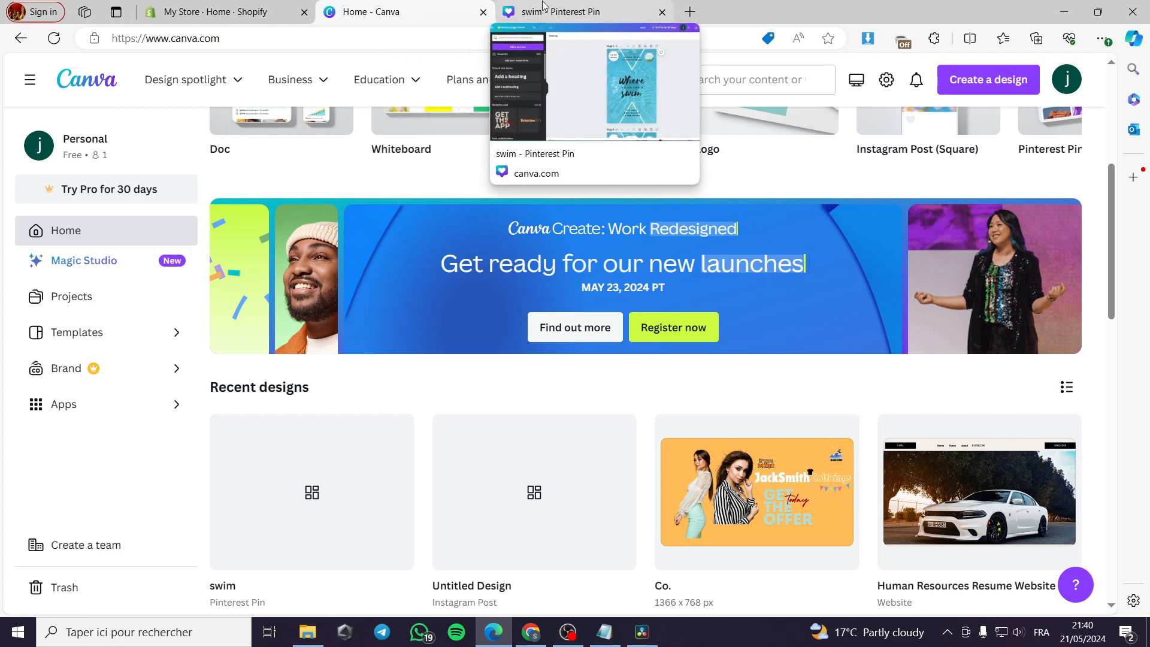
{"action": "left_click", "coordinate": [203, 11]}
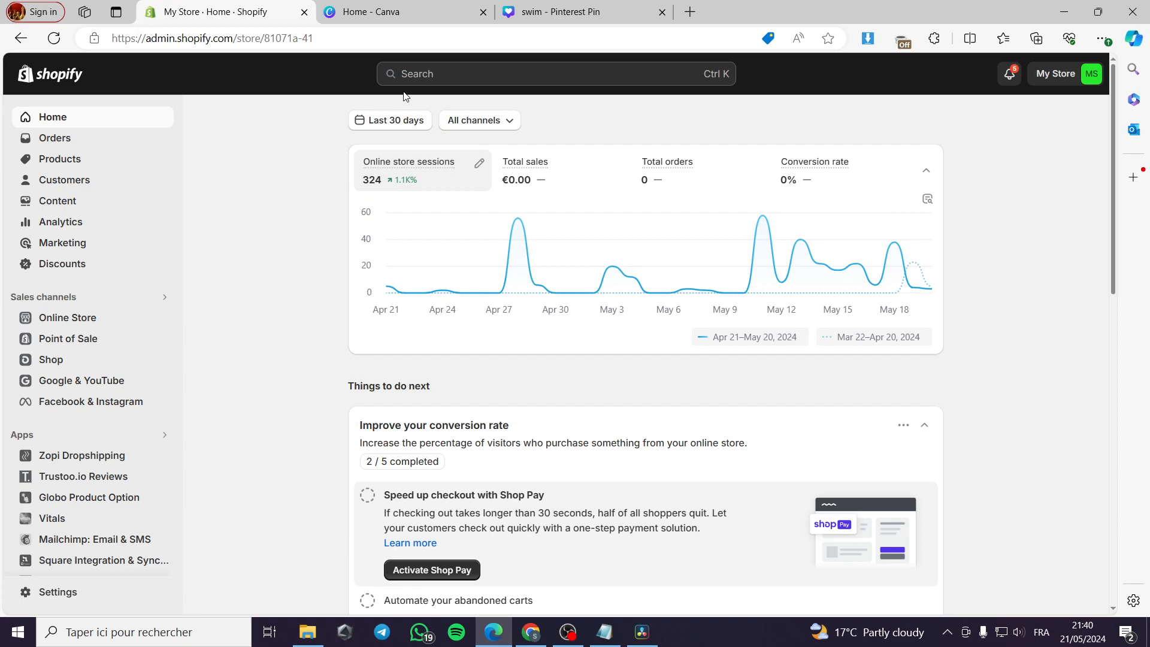
{"action": "left_click", "coordinate": [374, 11]}
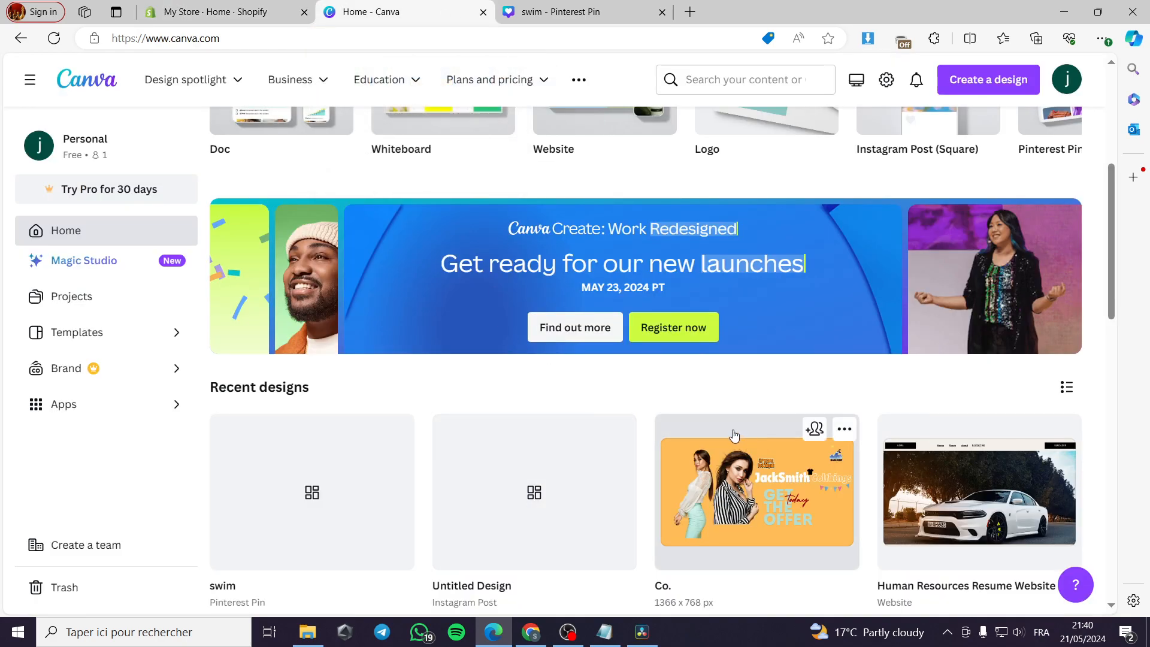
Switch to the swim Pinterest Pin design in Canva and examine the layout of its three pages
{"action": "left_click", "coordinate": [586, 16]}
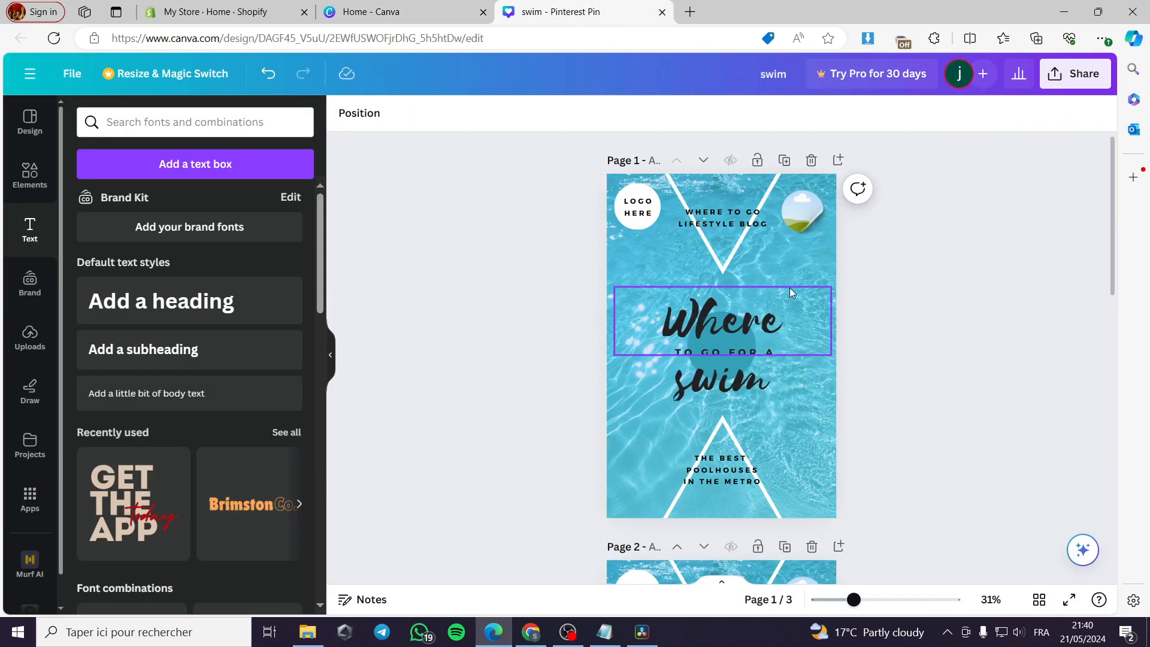
{"action": "scroll", "coordinate": [790, 293], "scroll_direction": "down", "scroll_amount": 10}
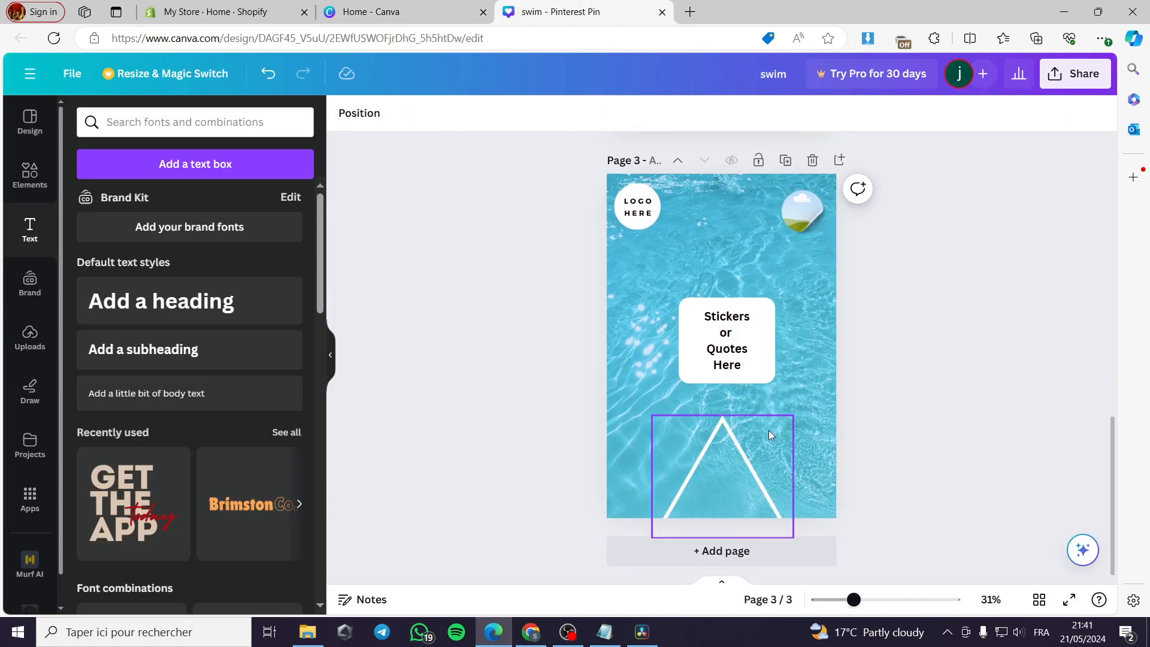
{"action": "scroll", "coordinate": [749, 348], "scroll_direction": "up", "scroll_amount": 8}
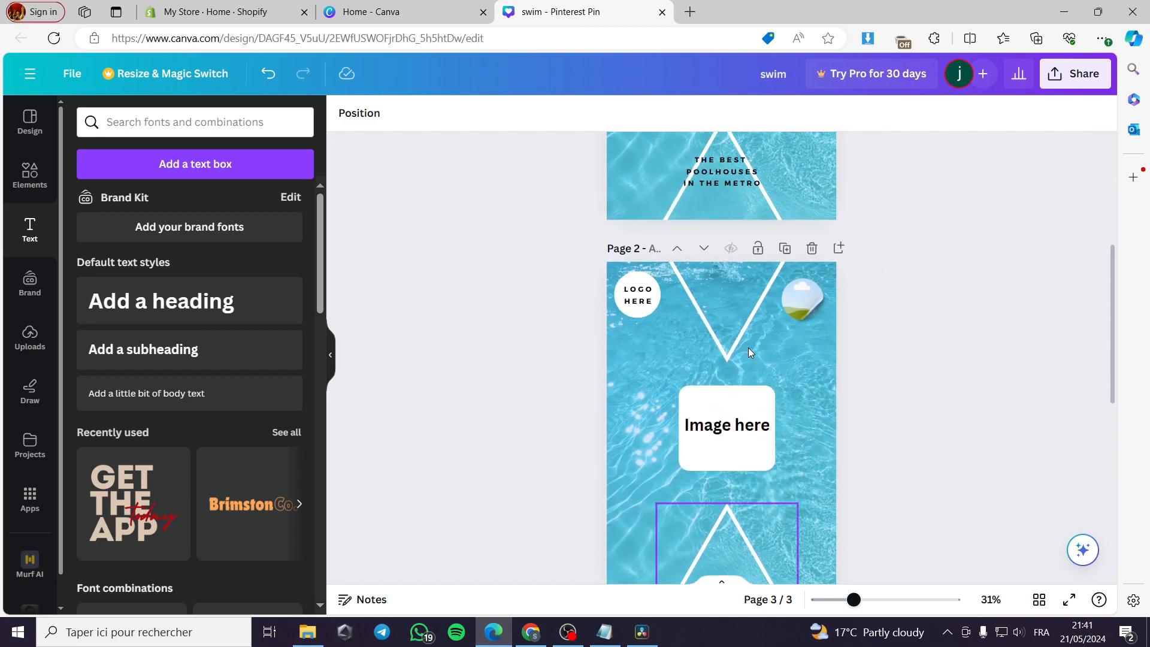
{"action": "scroll", "coordinate": [748, 347], "scroll_direction": "up", "scroll_amount": 5}
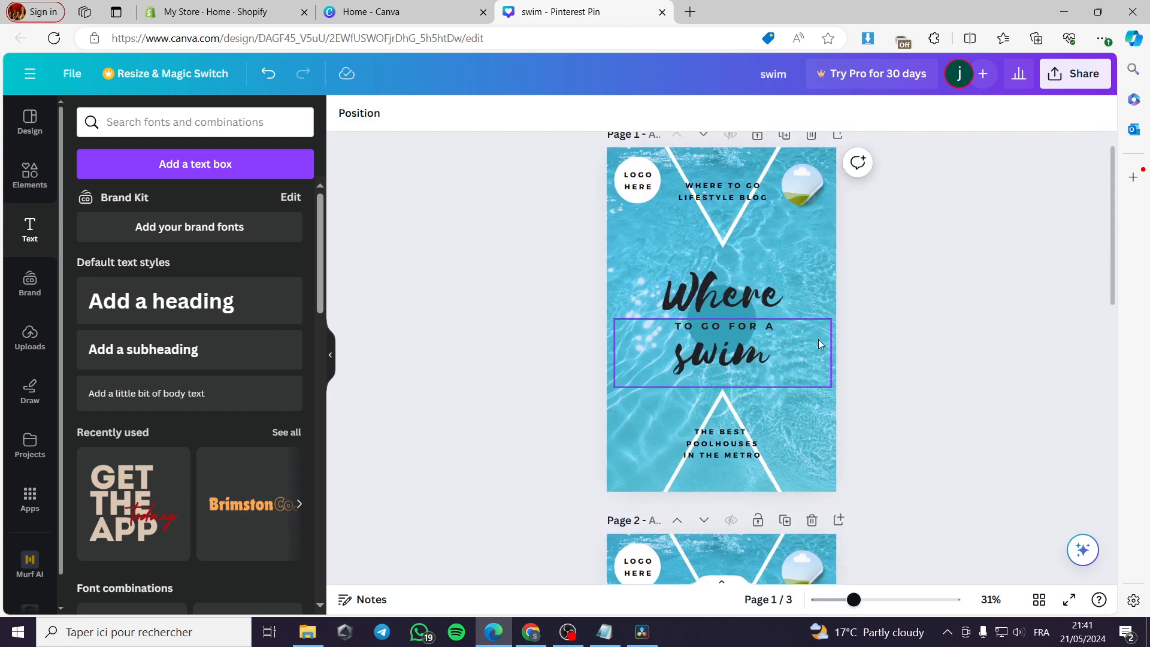
{"action": "scroll", "coordinate": [823, 267], "scroll_direction": "down", "scroll_amount": 4}
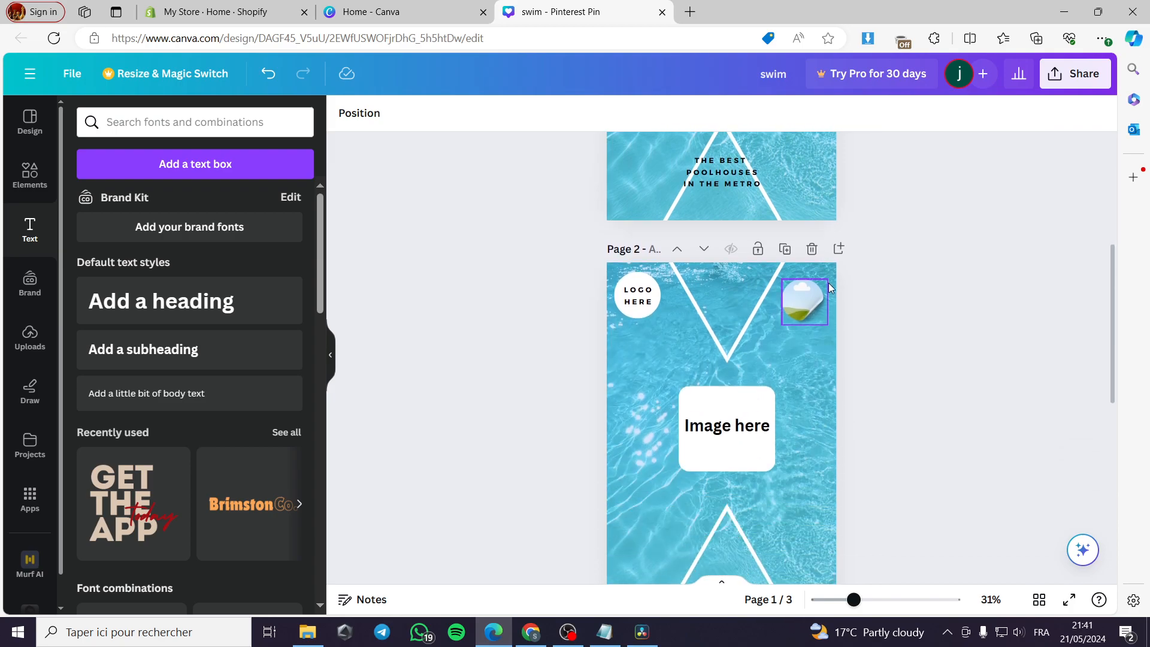
{"action": "scroll", "coordinate": [827, 283], "scroll_direction": "down", "scroll_amount": 2}
{"action": "left_click", "coordinate": [818, 346]}
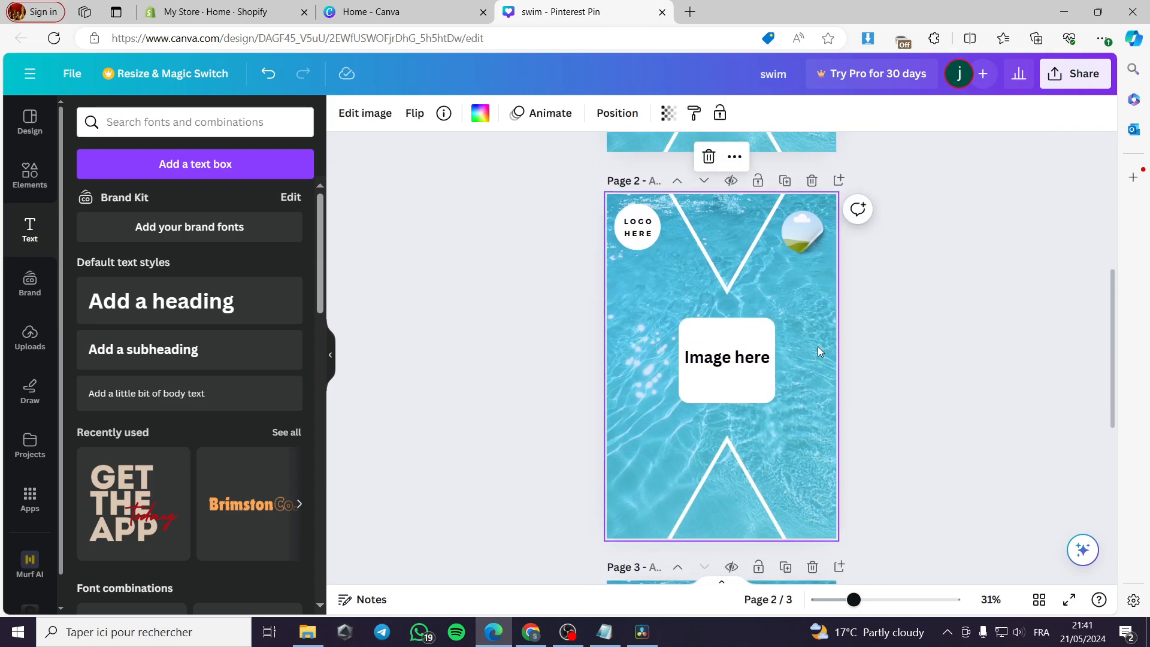
{"action": "scroll", "coordinate": [817, 349], "scroll_direction": "down", "scroll_amount": 5}
{"action": "scroll", "coordinate": [667, 333], "scroll_direction": "up", "scroll_amount": 5}
{"action": "scroll", "coordinate": [661, 349], "scroll_direction": "up", "scroll_amount": 5}
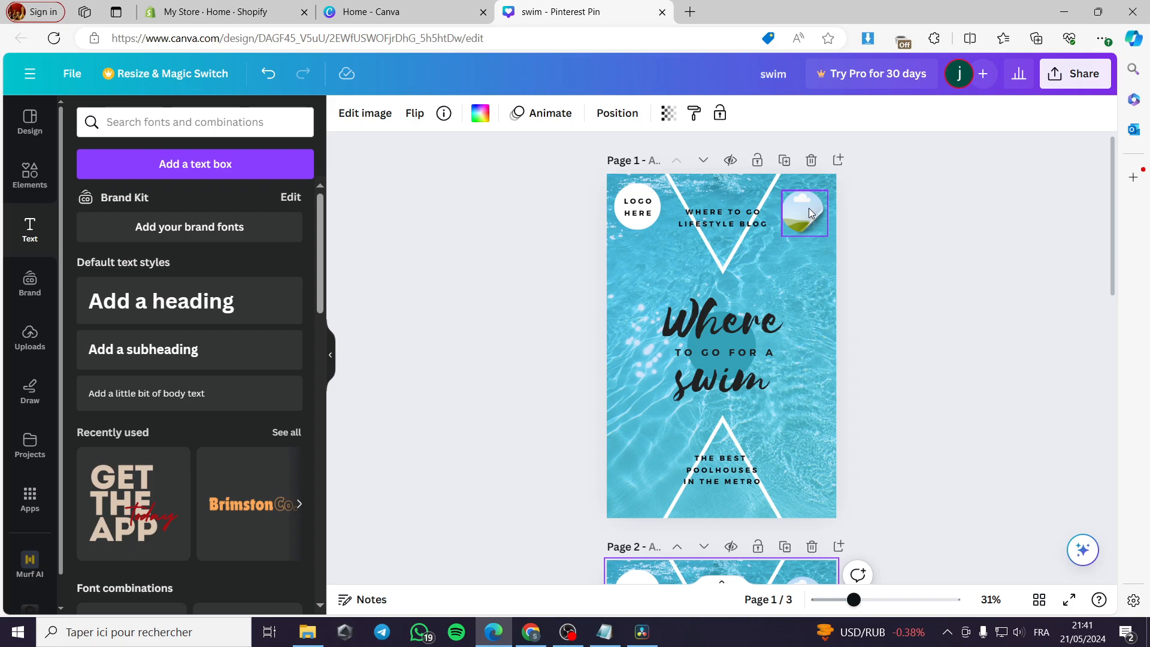
{"action": "scroll", "coordinate": [867, 233], "scroll_direction": "down", "scroll_amount": 3}
{"action": "scroll", "coordinate": [681, 236], "scroll_direction": "up", "scroll_amount": 3}
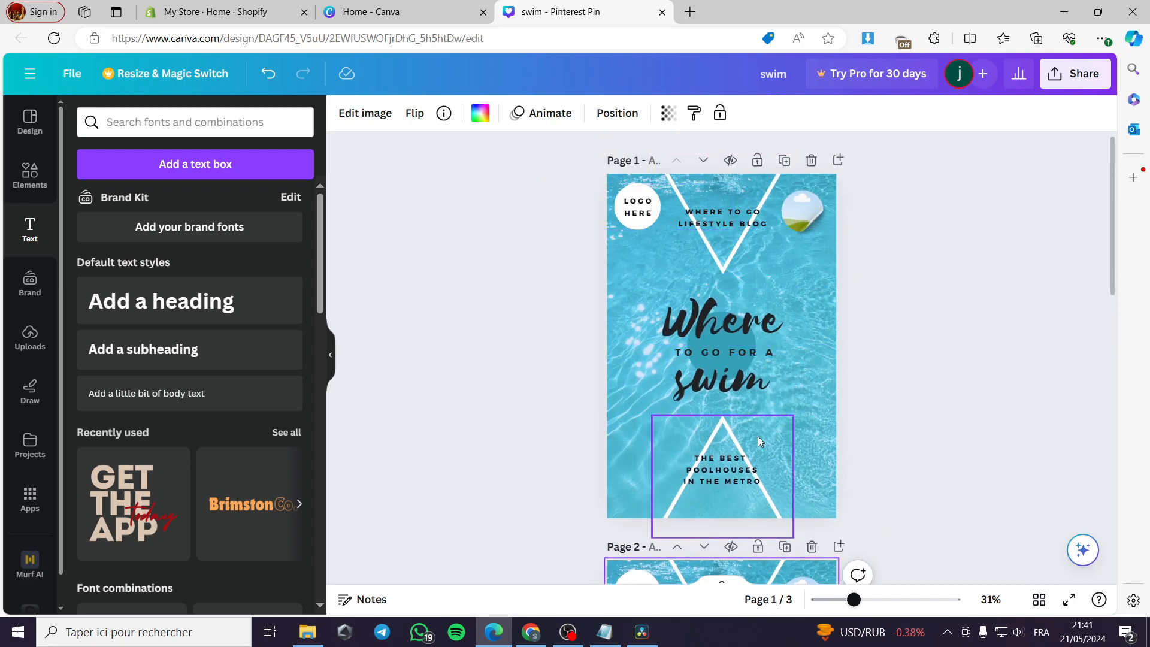
{"action": "scroll", "coordinate": [724, 453], "scroll_direction": "down", "scroll_amount": 3}
{"action": "scroll", "coordinate": [724, 453], "scroll_direction": "down", "scroll_amount": 8}
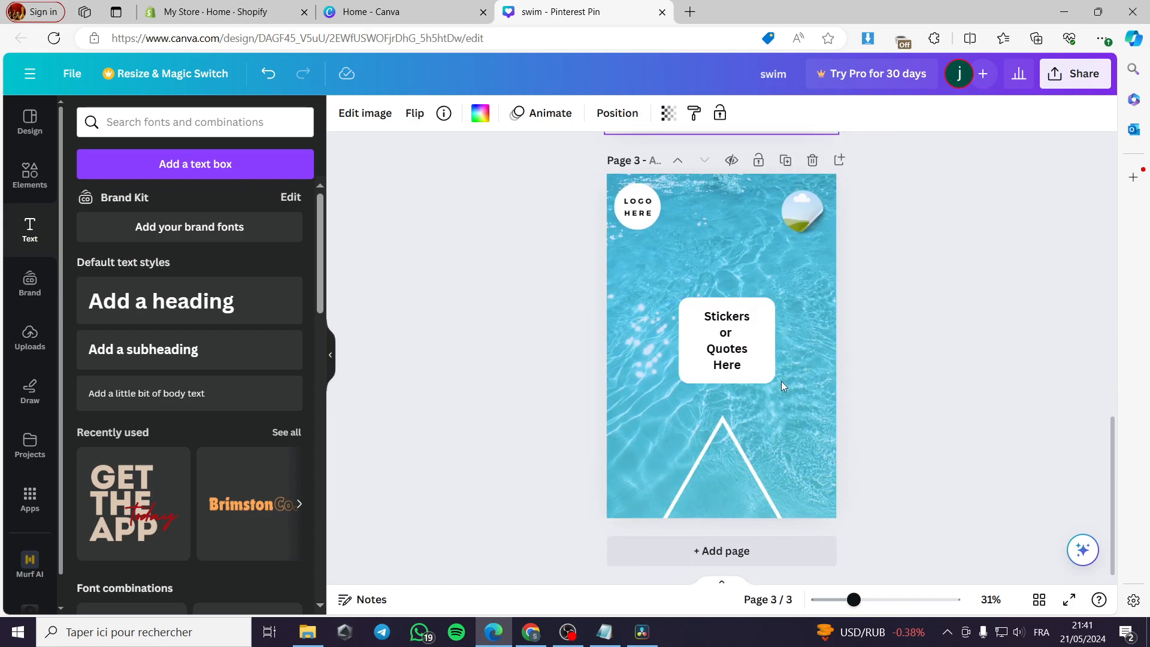
{"action": "scroll", "coordinate": [777, 379], "scroll_direction": "up", "scroll_amount": 5}
{"action": "scroll", "coordinate": [828, 368], "scroll_direction": "up", "scroll_amount": 6}
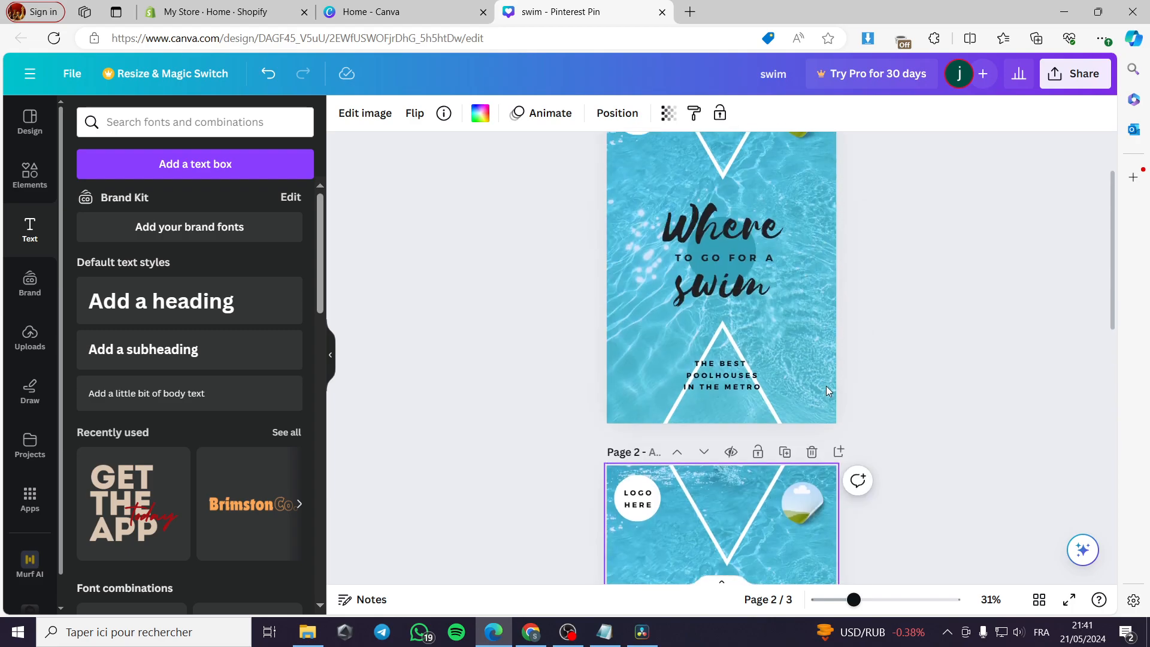
{"action": "left_click", "coordinate": [1076, 74]}
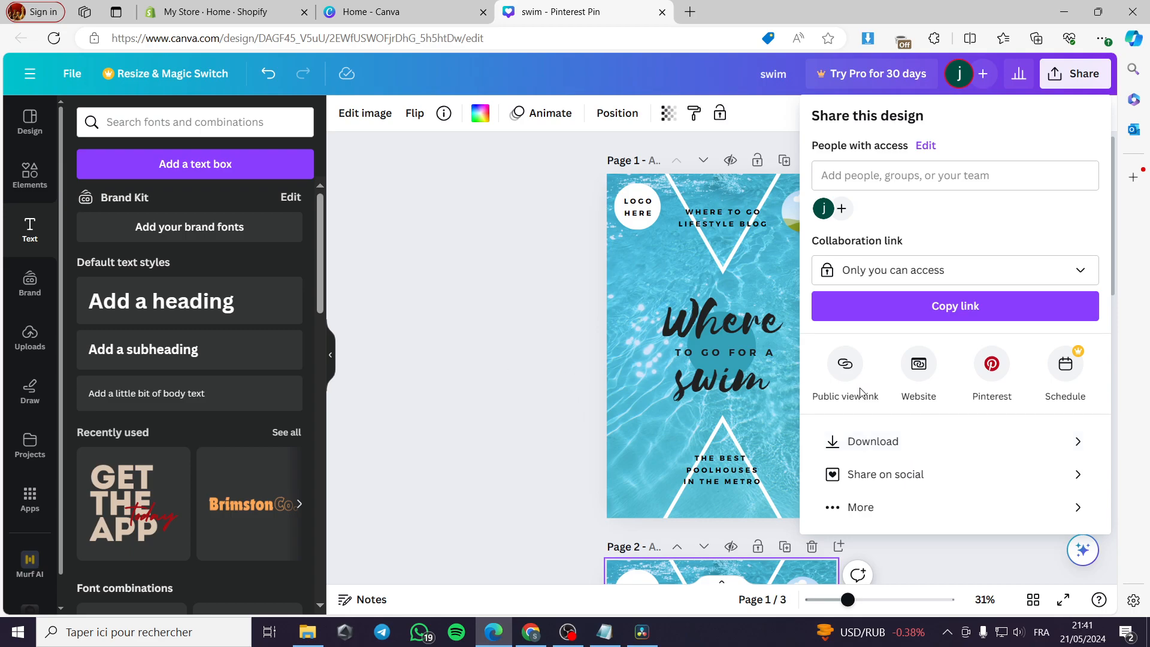
{"action": "left_click", "coordinate": [514, 361]}
{"action": "scroll", "coordinate": [688, 288], "scroll_direction": "down", "scroll_amount": 2}
{"action": "scroll", "coordinate": [688, 288], "scroll_direction": "up", "scroll_amount": 2}
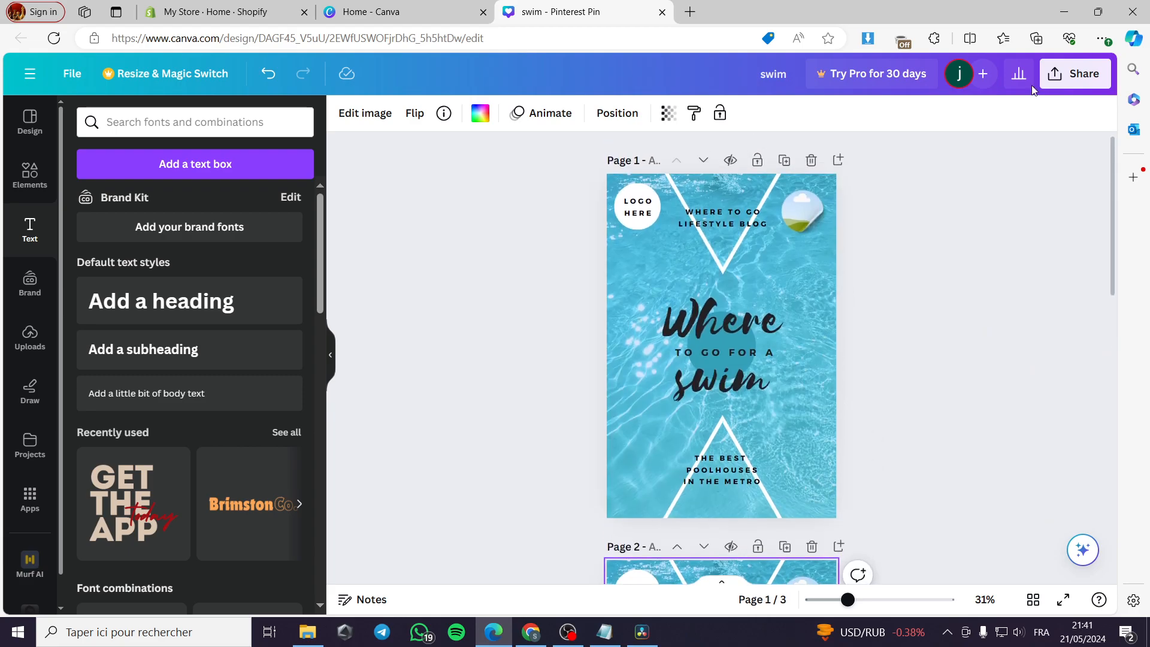
{"action": "left_click", "coordinate": [1061, 74]}
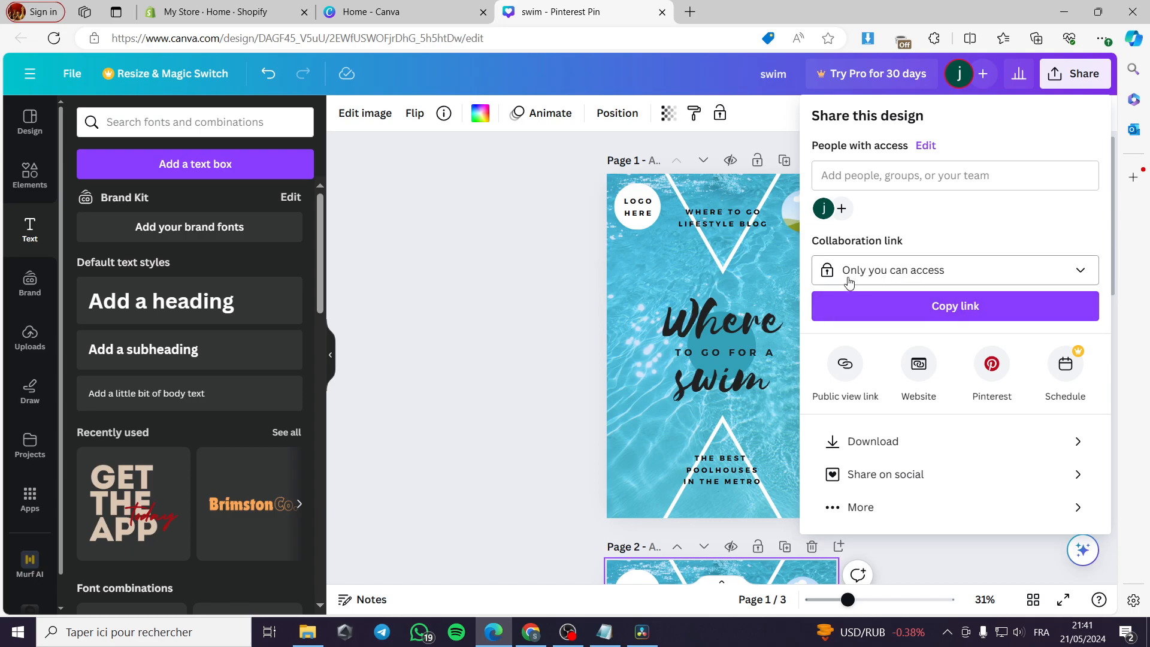
{"action": "left_click", "coordinate": [949, 279]}
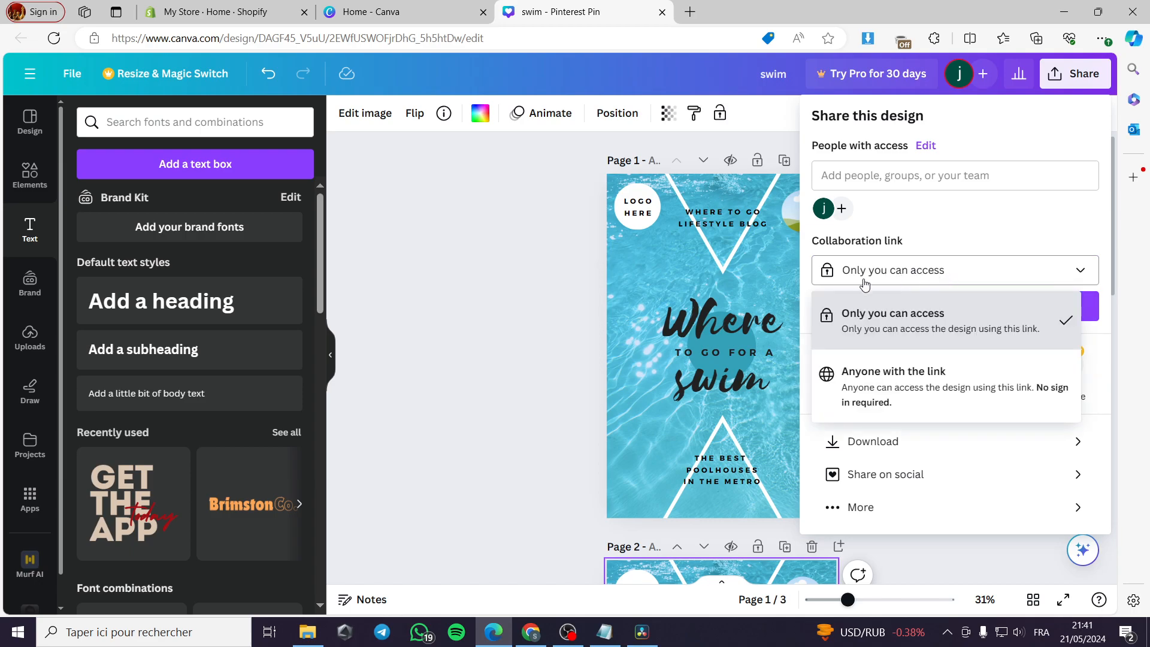
{"action": "left_click", "coordinate": [562, 279]}
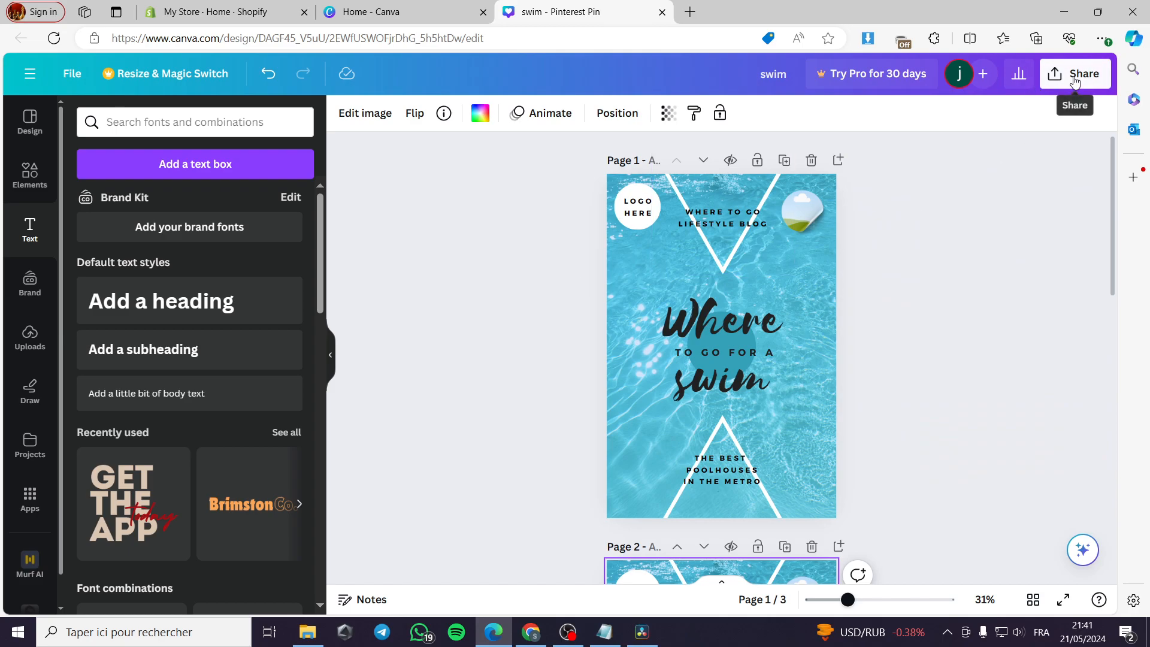
Download only page 1 of the swim design as a PNG
{"action": "left_click", "coordinate": [1075, 76]}
{"action": "left_click", "coordinate": [915, 441]}
{"action": "left_click", "coordinate": [878, 367]}
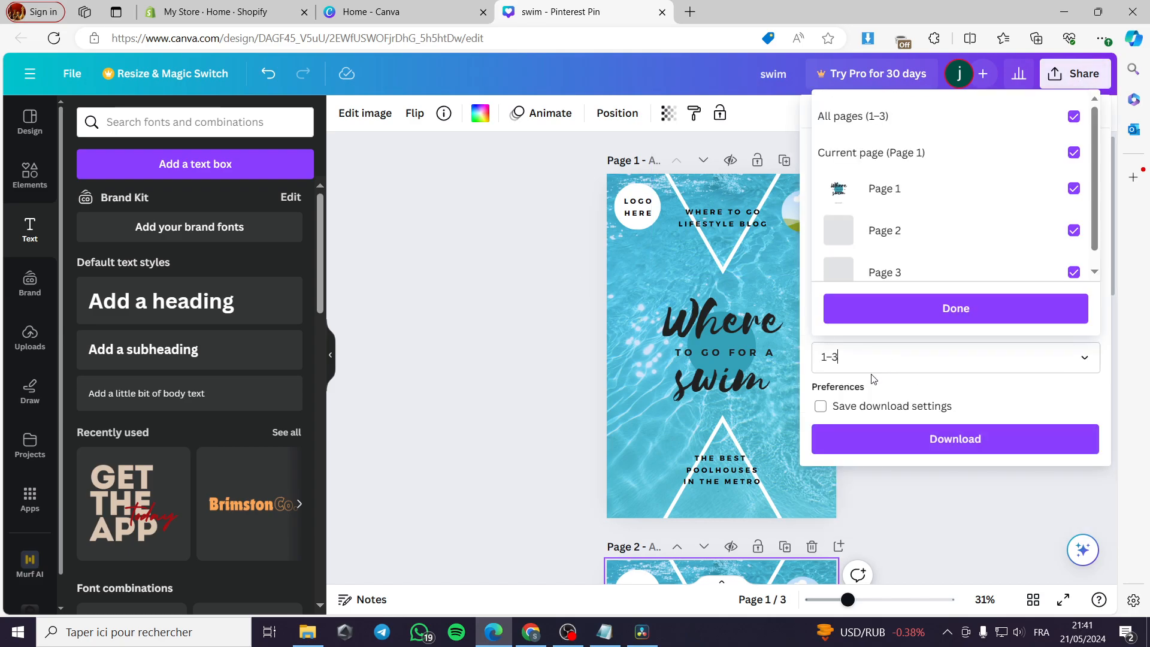
{"action": "left_click", "coordinate": [911, 116]}
{"action": "left_click", "coordinate": [902, 187]}
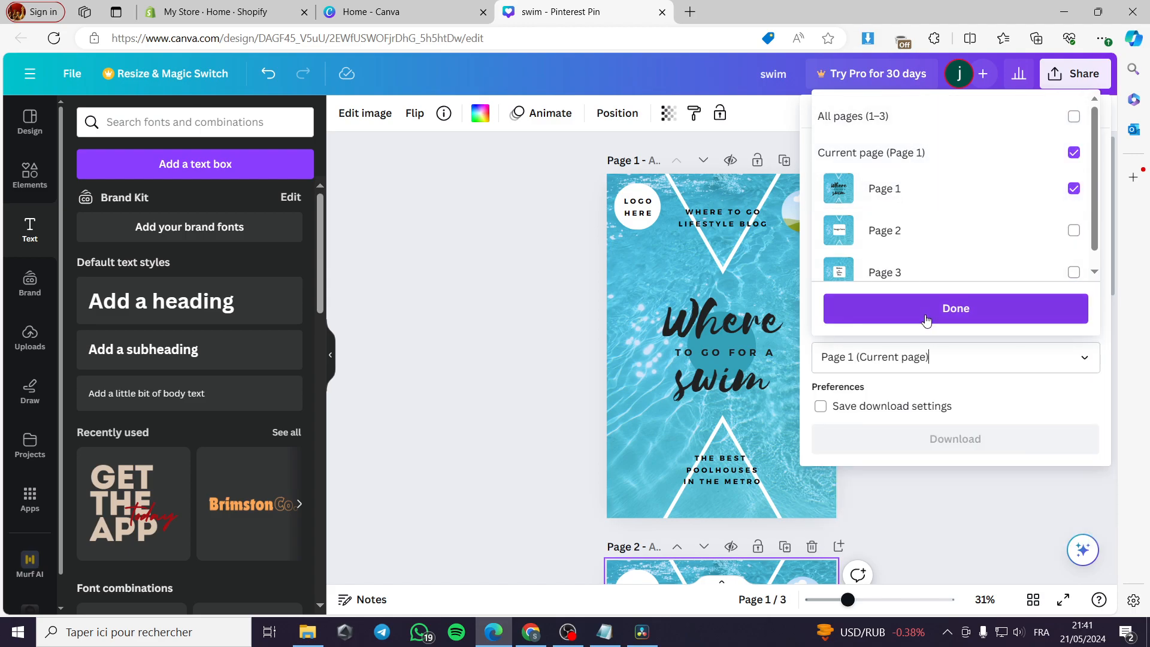
{"action": "left_click", "coordinate": [925, 320]}
{"action": "left_click", "coordinate": [887, 433]}
Download only page 2 of the swim design as a PNG and dismiss the download notices
{"action": "left_click", "coordinate": [1057, 89]}
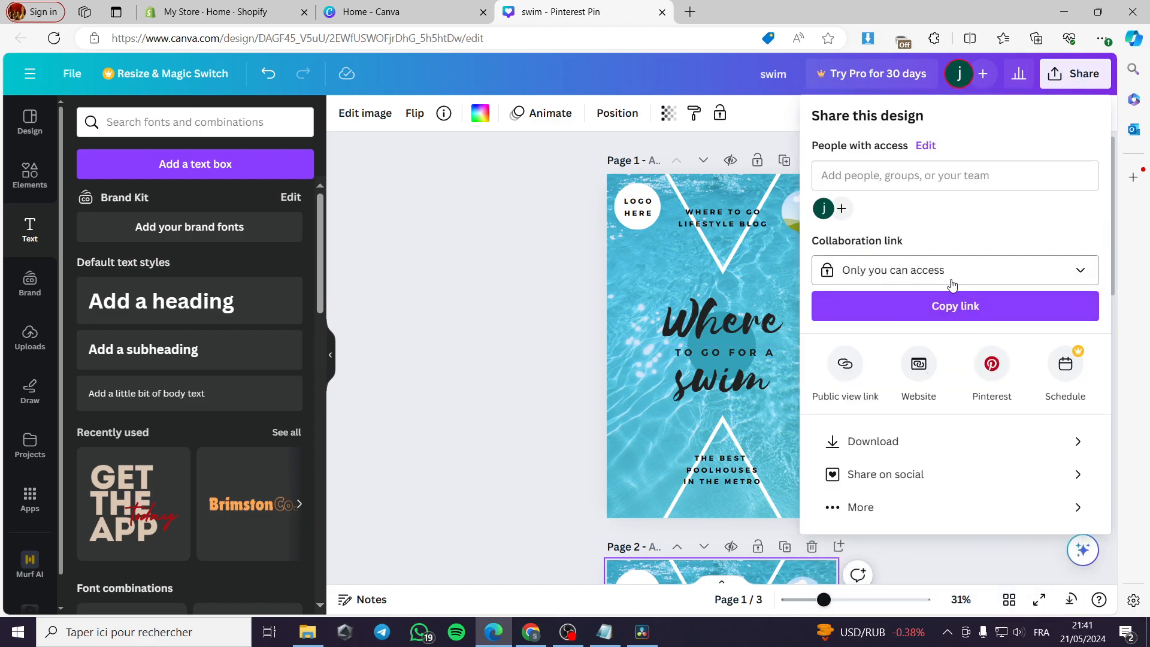
{"action": "left_click", "coordinate": [899, 442]}
{"action": "left_click", "coordinate": [922, 355]}
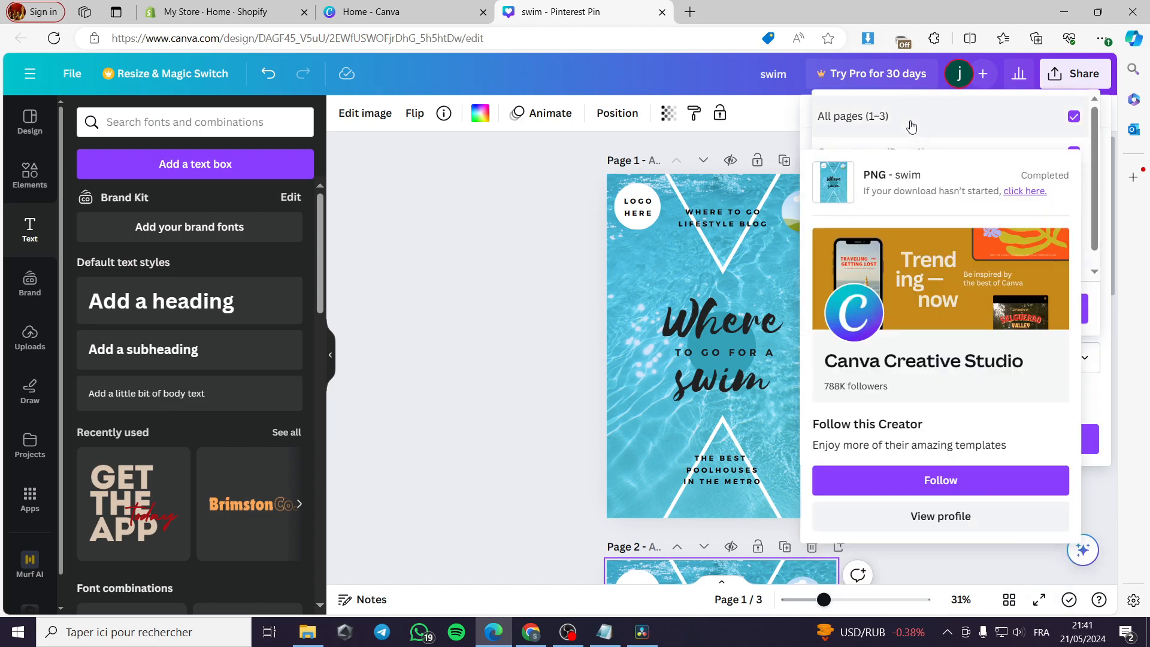
{"action": "left_click", "coordinate": [1072, 119]}
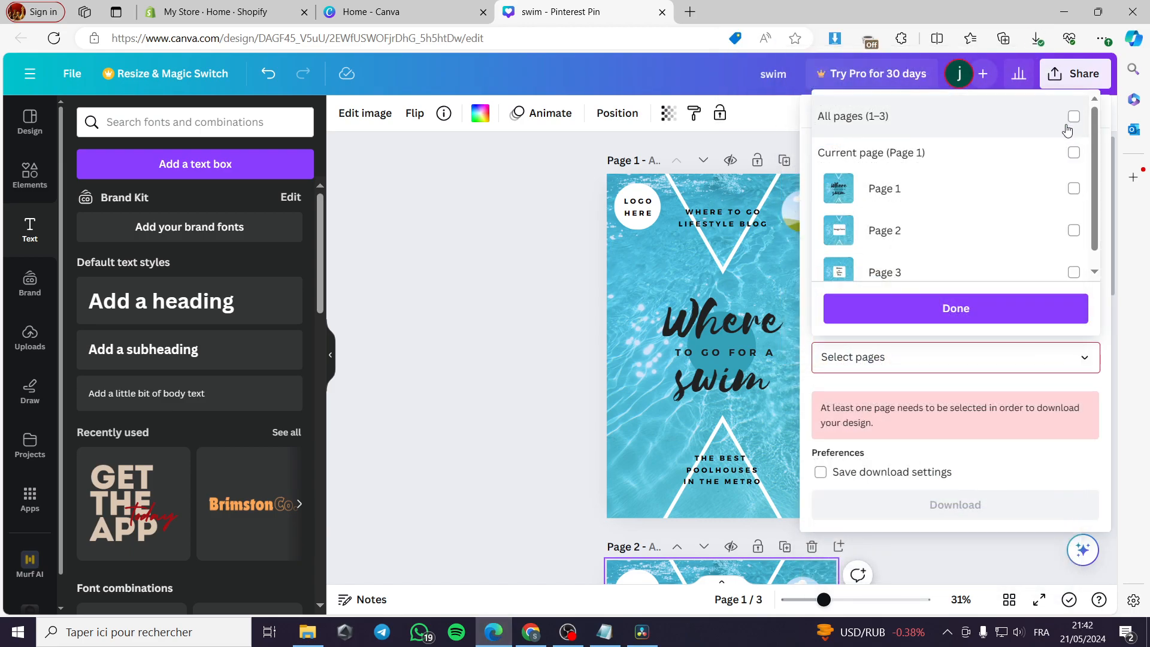
{"action": "left_click", "coordinate": [906, 235]}
{"action": "left_click", "coordinate": [948, 300]}
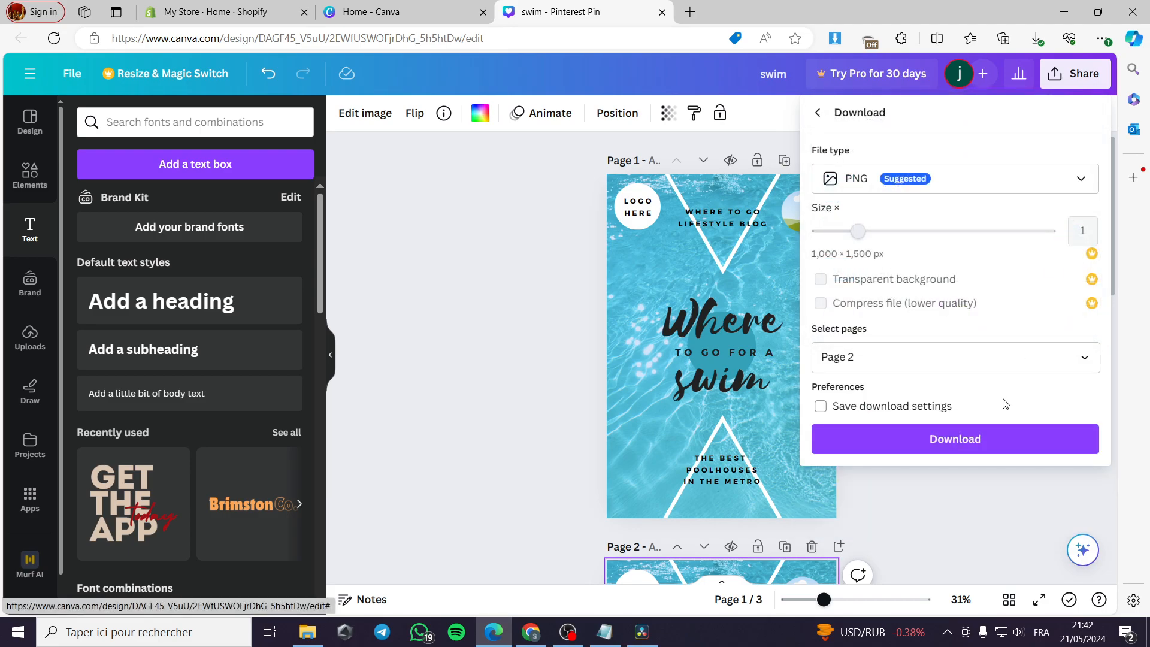
{"action": "left_click", "coordinate": [955, 439]}
{"action": "left_click", "coordinate": [1023, 162]}
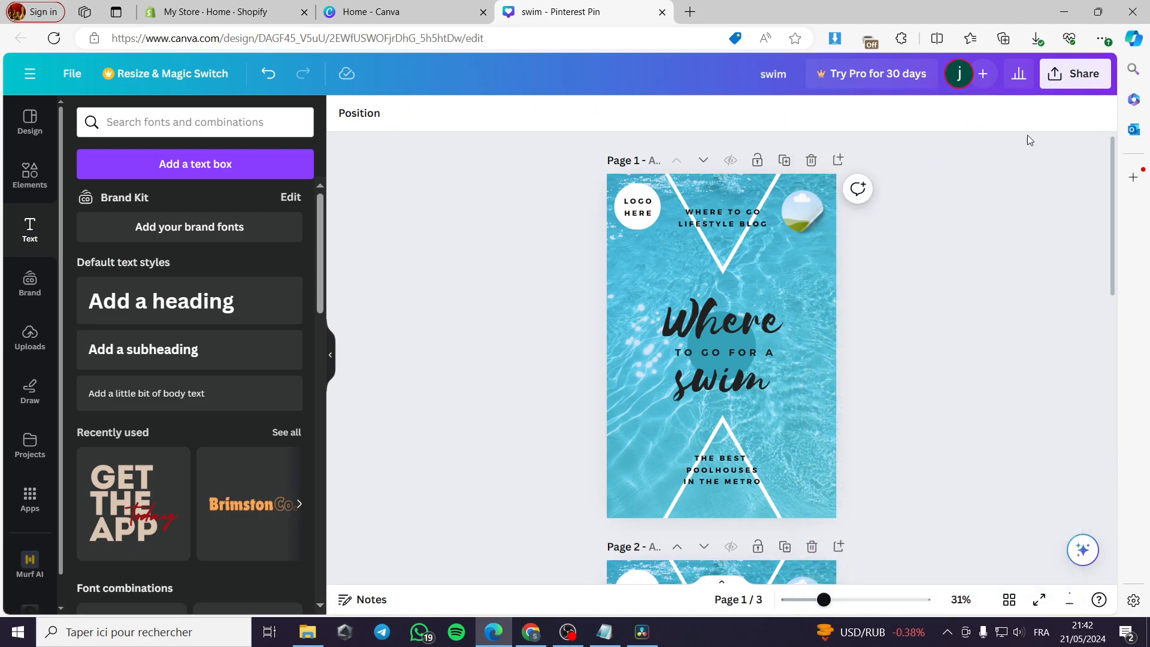
Download only page 3 of the swim design as a PNG and dismiss the download notices
{"action": "left_click", "coordinate": [1075, 73]}
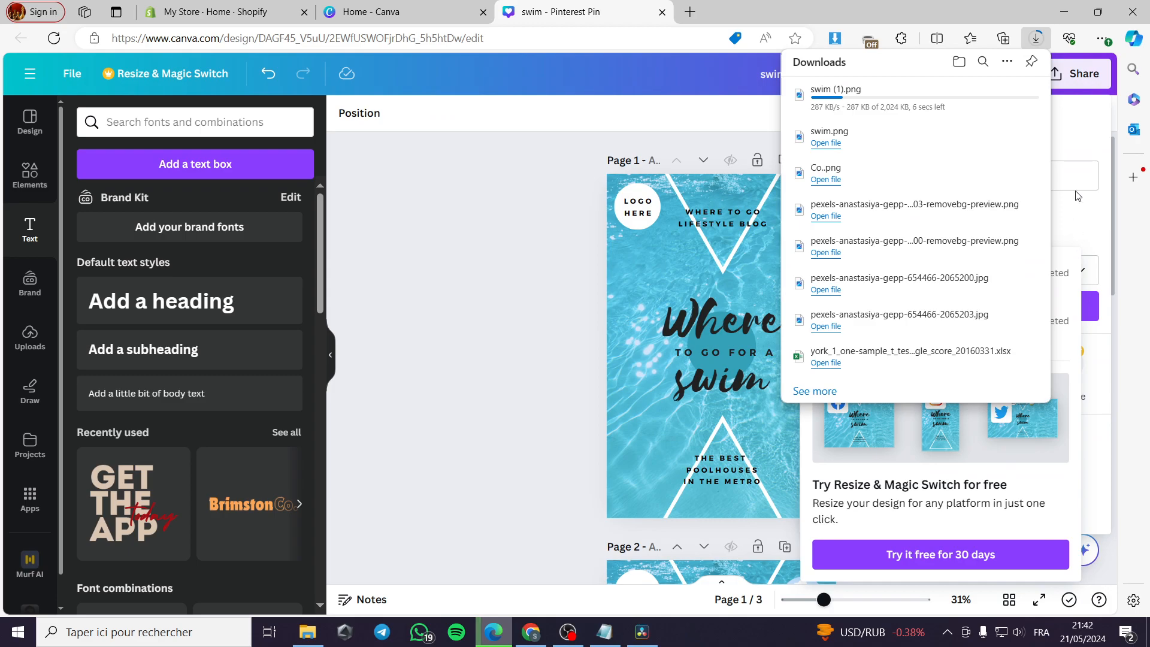
{"action": "left_click", "coordinate": [1076, 211]}
{"action": "left_click", "coordinate": [1072, 82]}
{"action": "left_click", "coordinate": [1072, 82]}
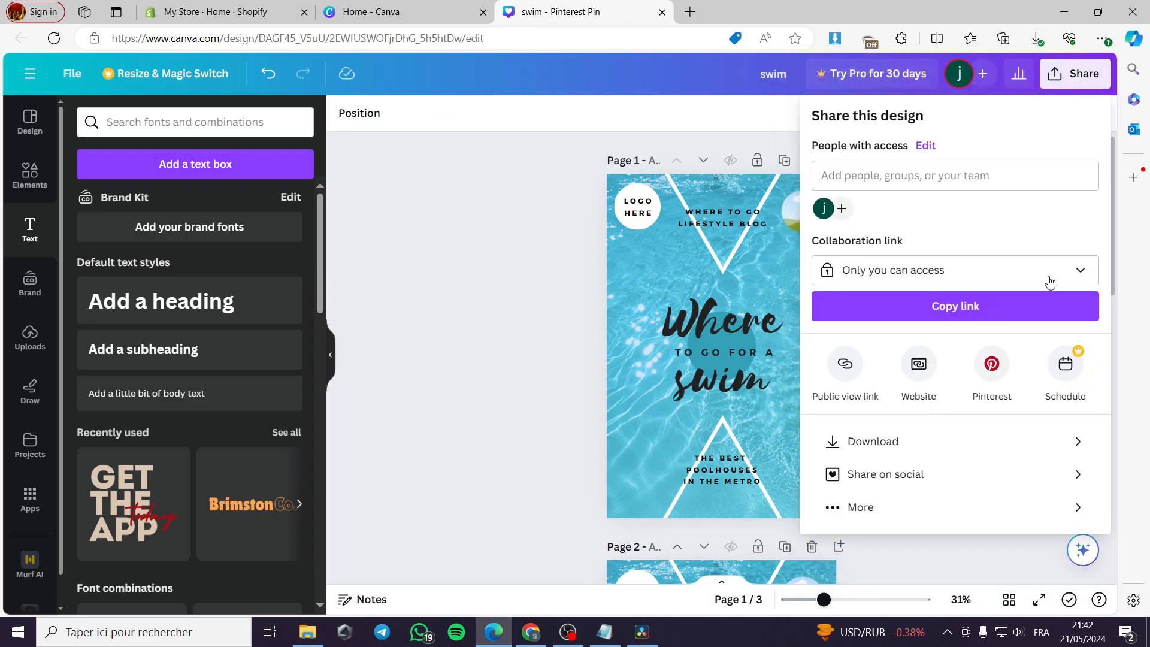
{"action": "left_click", "coordinate": [995, 442]}
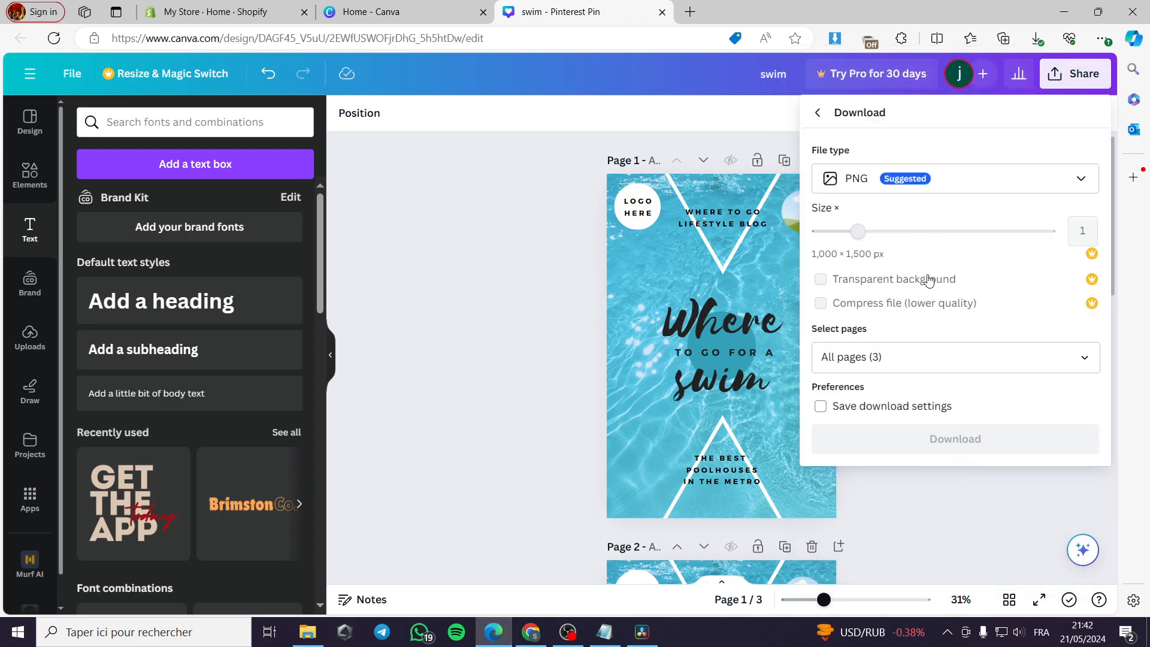
{"action": "left_click", "coordinate": [871, 357]}
{"action": "left_click", "coordinate": [863, 116]}
{"action": "left_click", "coordinate": [885, 272]}
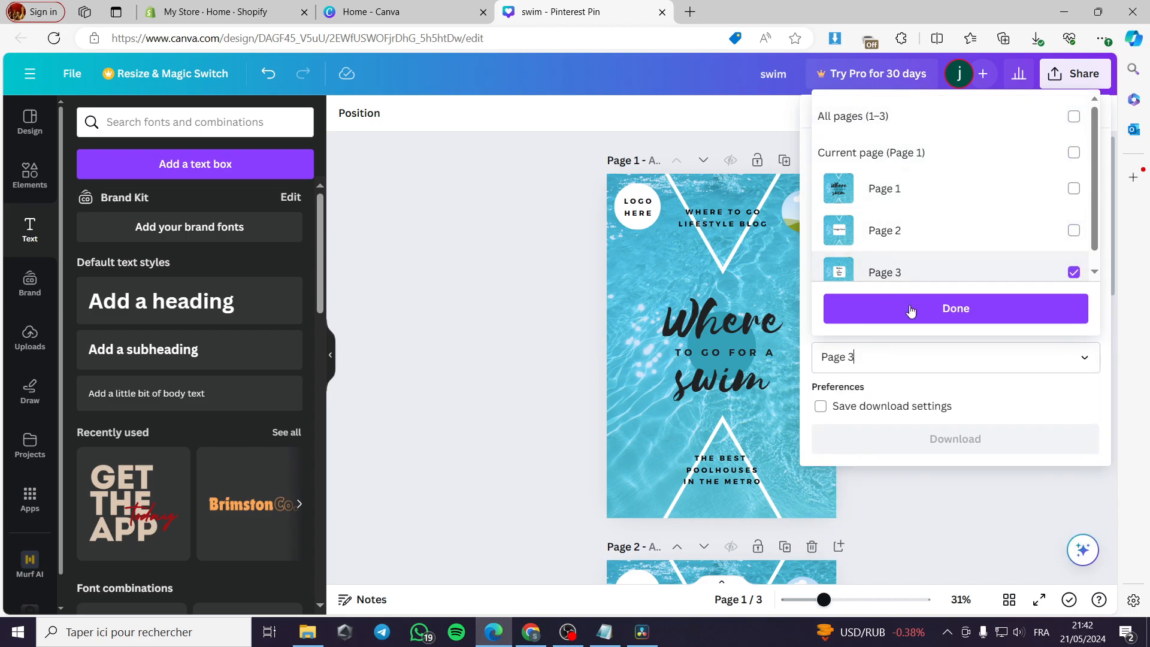
{"action": "left_click", "coordinate": [908, 307]}
{"action": "left_click", "coordinate": [965, 452]}
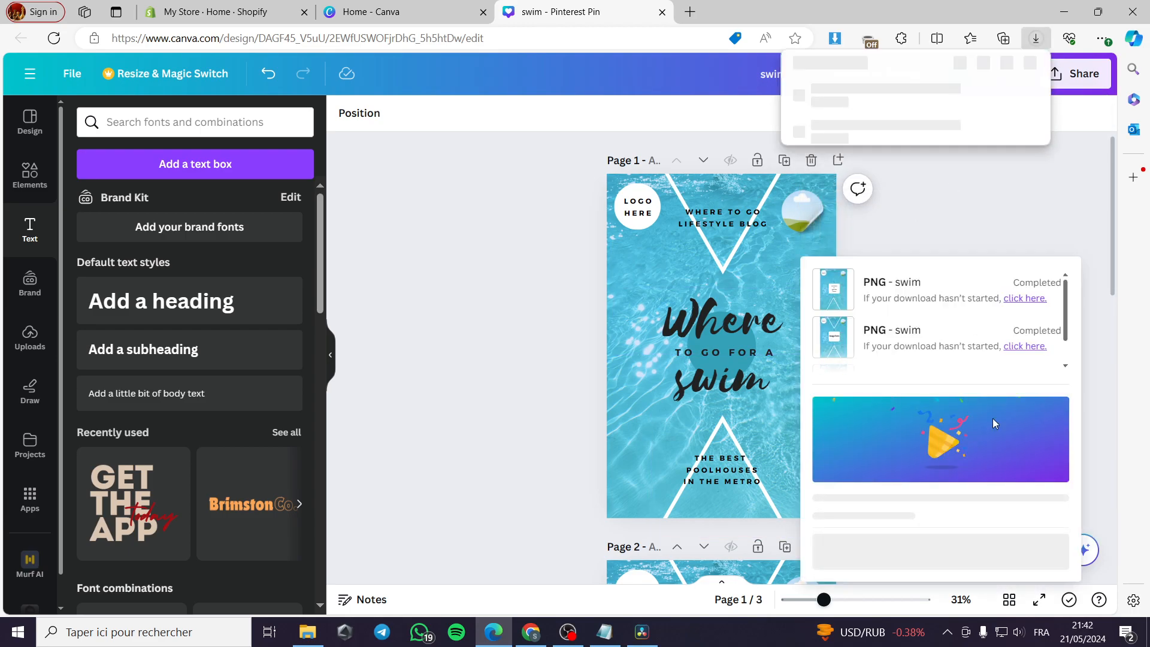
{"action": "left_click", "coordinate": [1075, 161]}
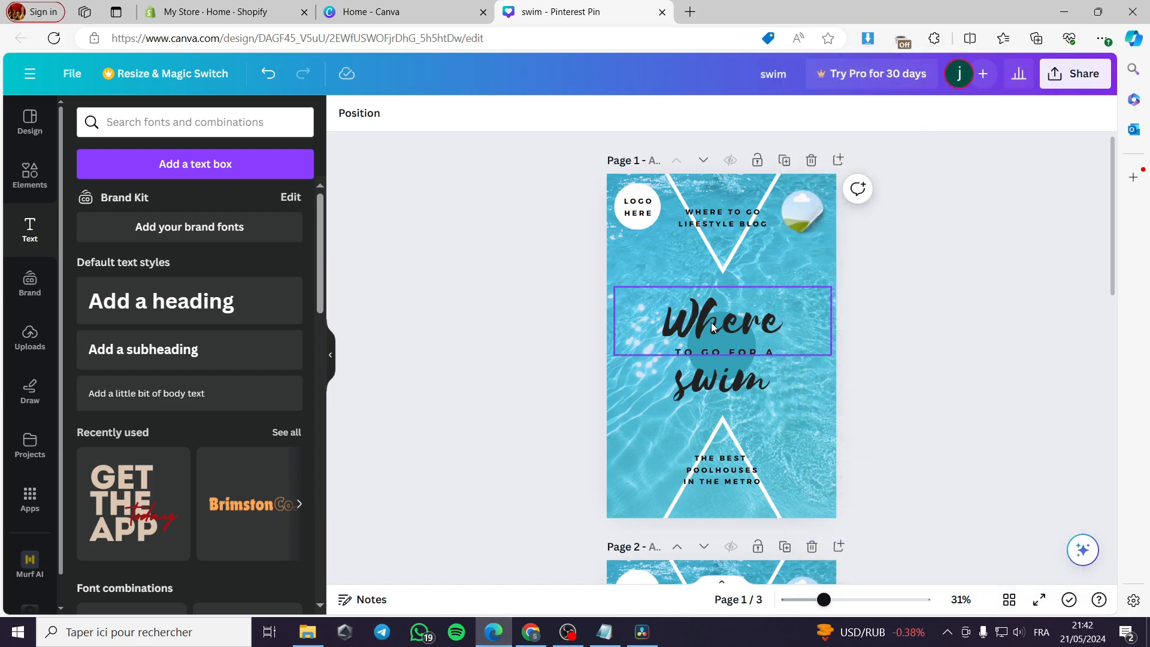
{"action": "scroll", "coordinate": [758, 446], "scroll_direction": "down", "scroll_amount": 8}
{"action": "scroll", "coordinate": [761, 443], "scroll_direction": "up", "scroll_amount": 5}
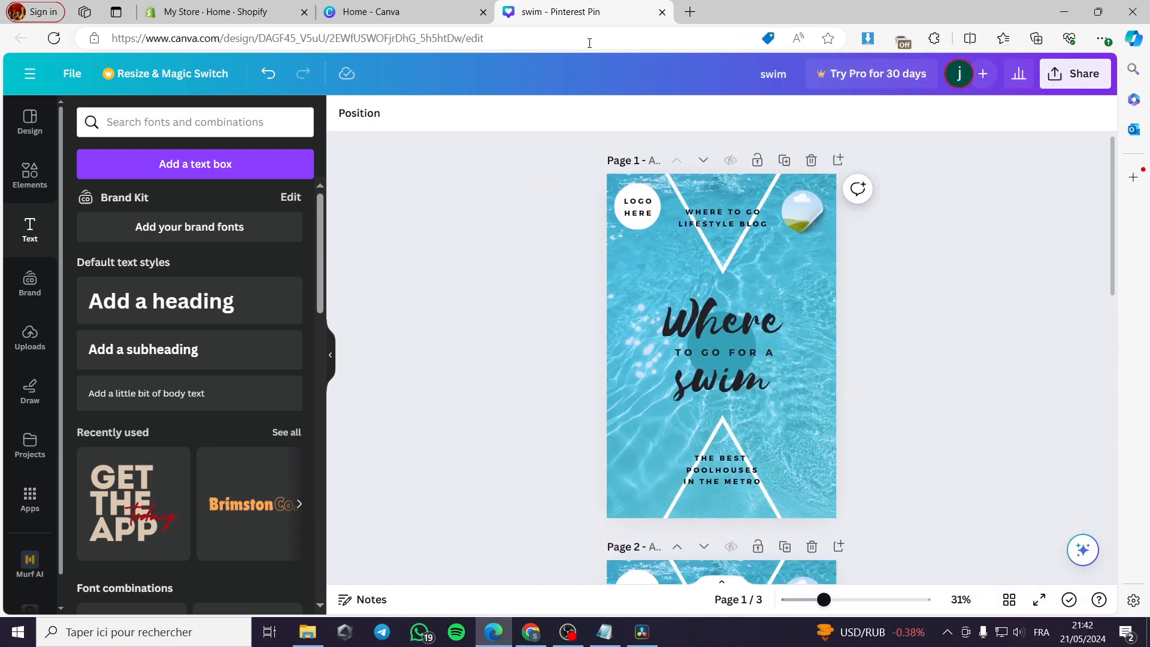
Return to the Canva home page and open the recent 1366 x 768 px banner design named "Co."
{"action": "left_click", "coordinate": [427, 4]}
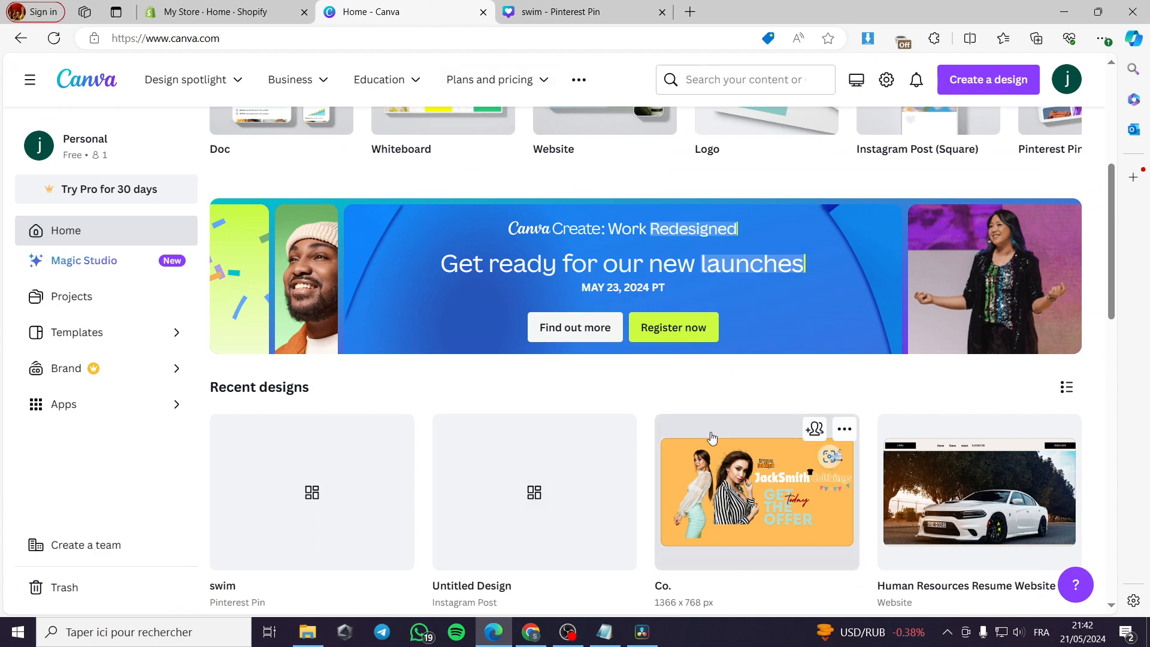
{"action": "left_click", "coordinate": [246, 12]}
{"action": "left_click", "coordinate": [424, 9]}
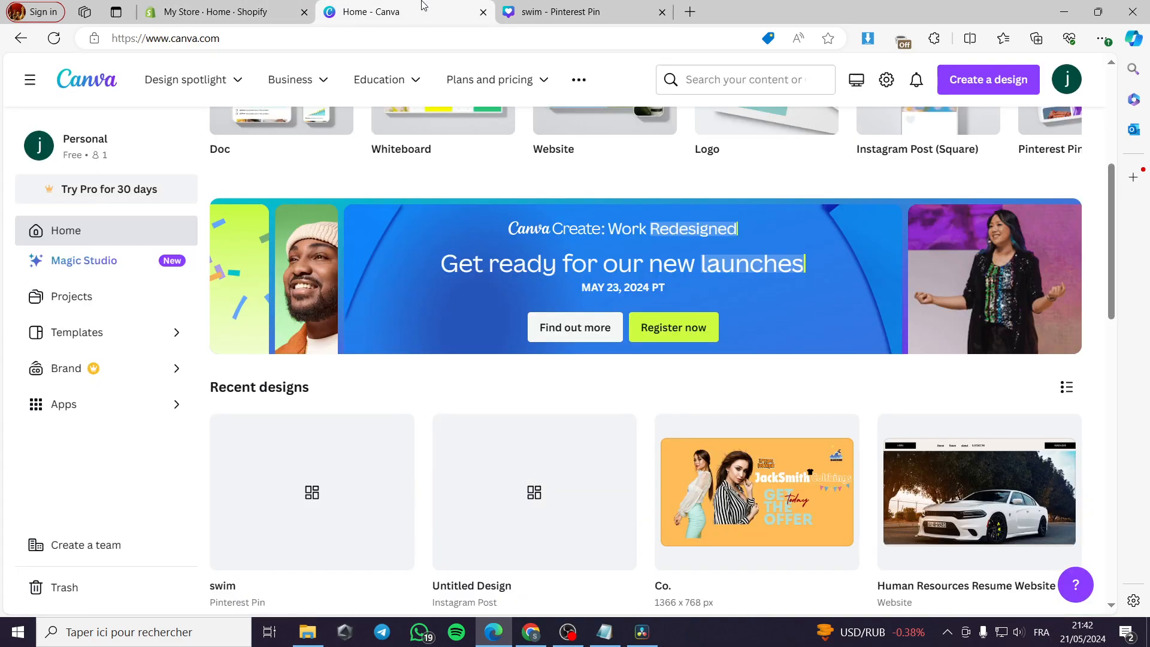
{"action": "left_click", "coordinate": [841, 516]}
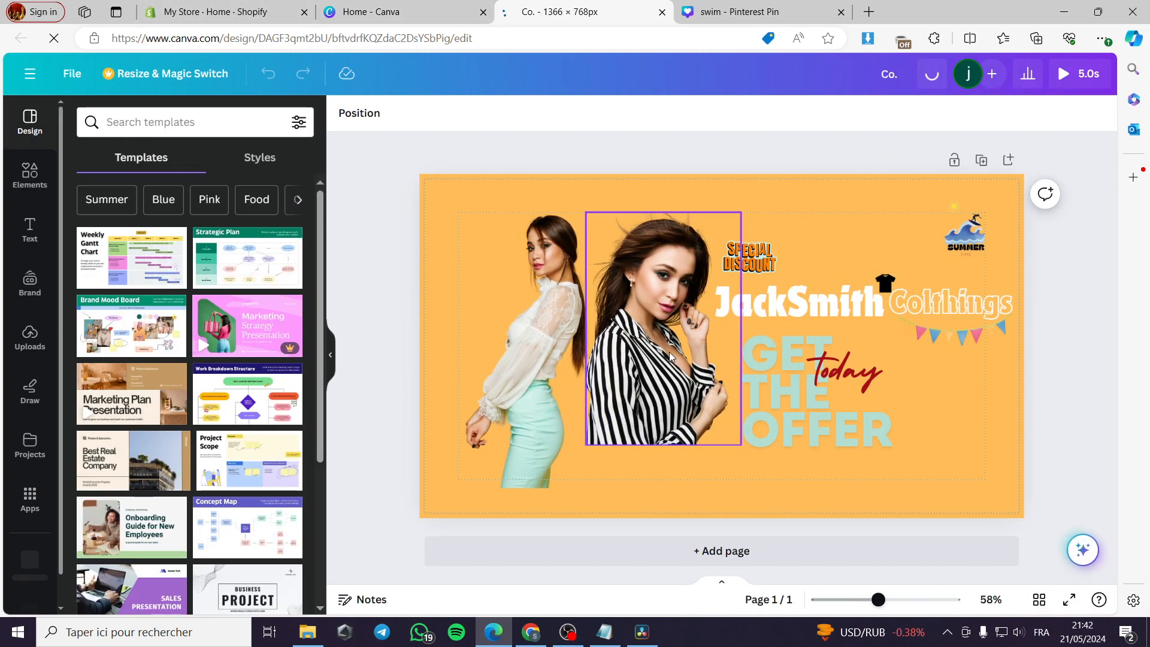
Delete both cut-out photos of the women from the banner
{"action": "left_click", "coordinate": [668, 381]}
{"action": "key", "text": "Delete"}
{"action": "left_click", "coordinate": [527, 359]}
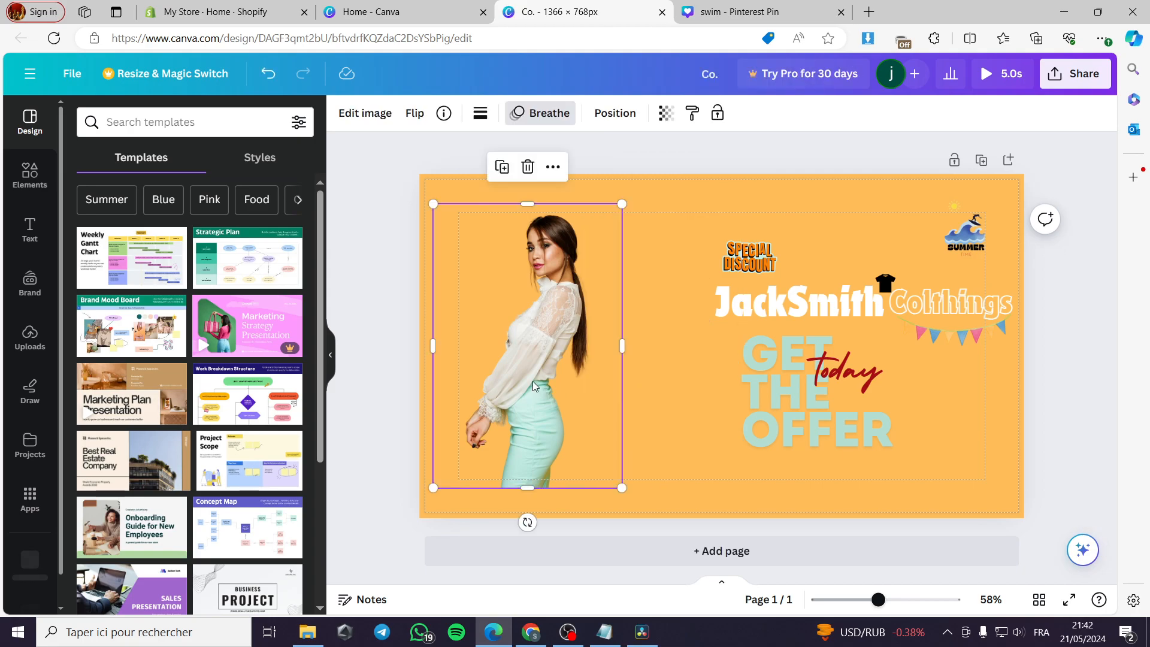
{"action": "key", "text": "Delete"}
Delete the Special Discount badge, the Summer logo, the T-shirt icon and the bunting from the banner
{"action": "left_click", "coordinate": [938, 306]}
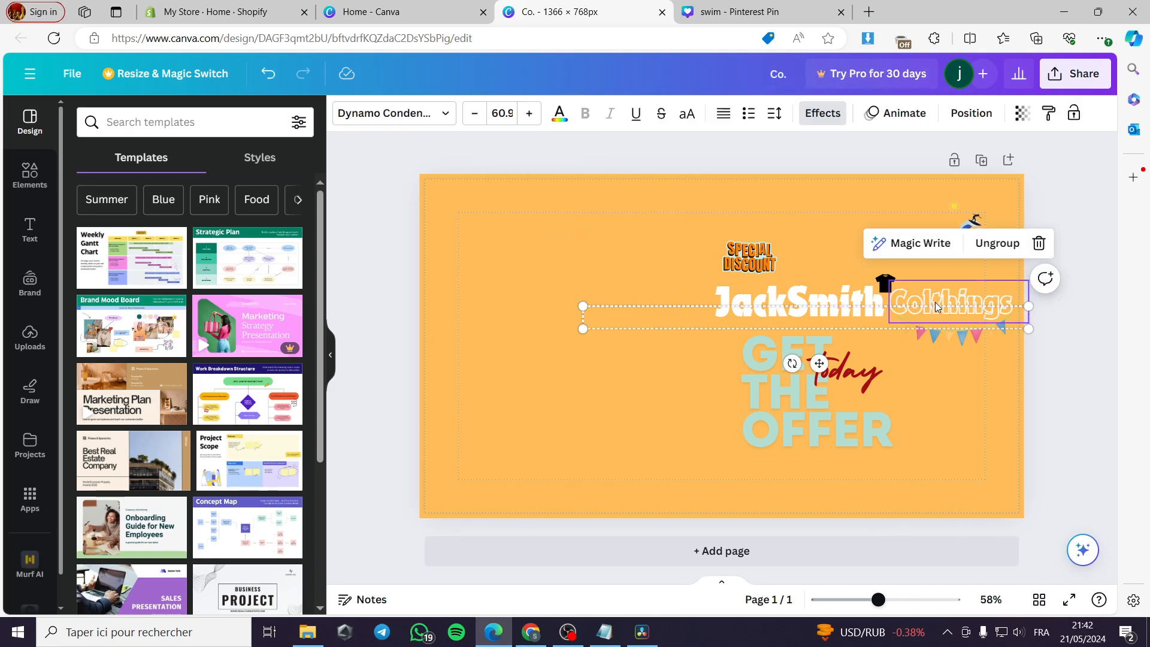
{"action": "double_click", "coordinate": [931, 298]}
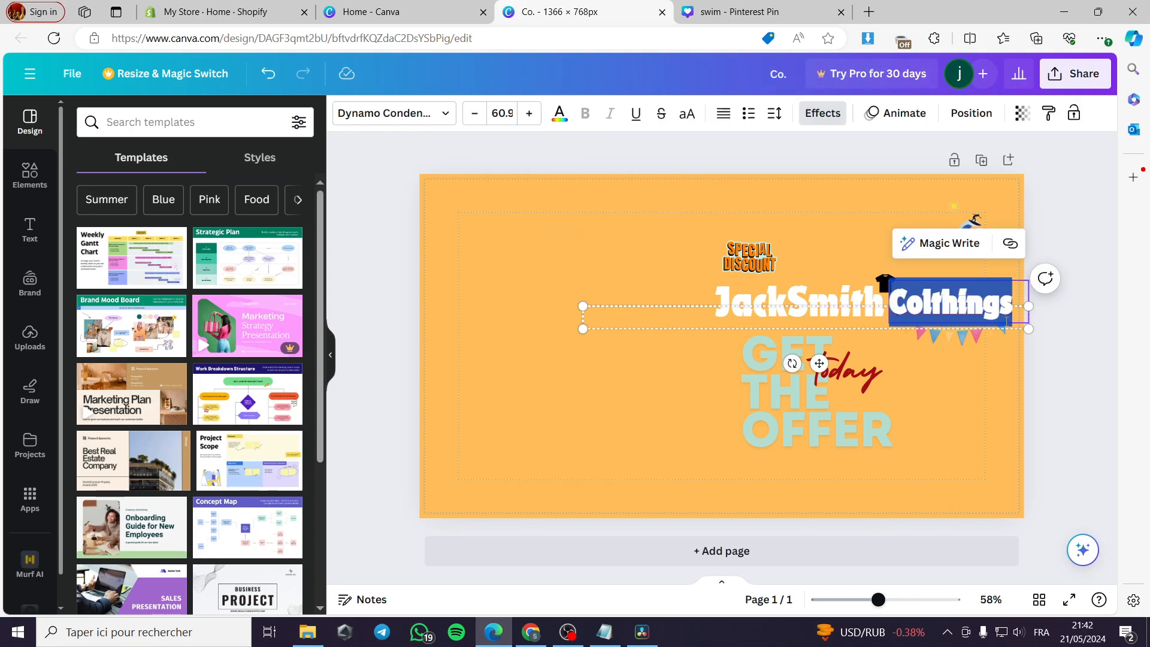
{"action": "left_click", "coordinate": [771, 257]}
{"action": "key", "text": "Delete"}
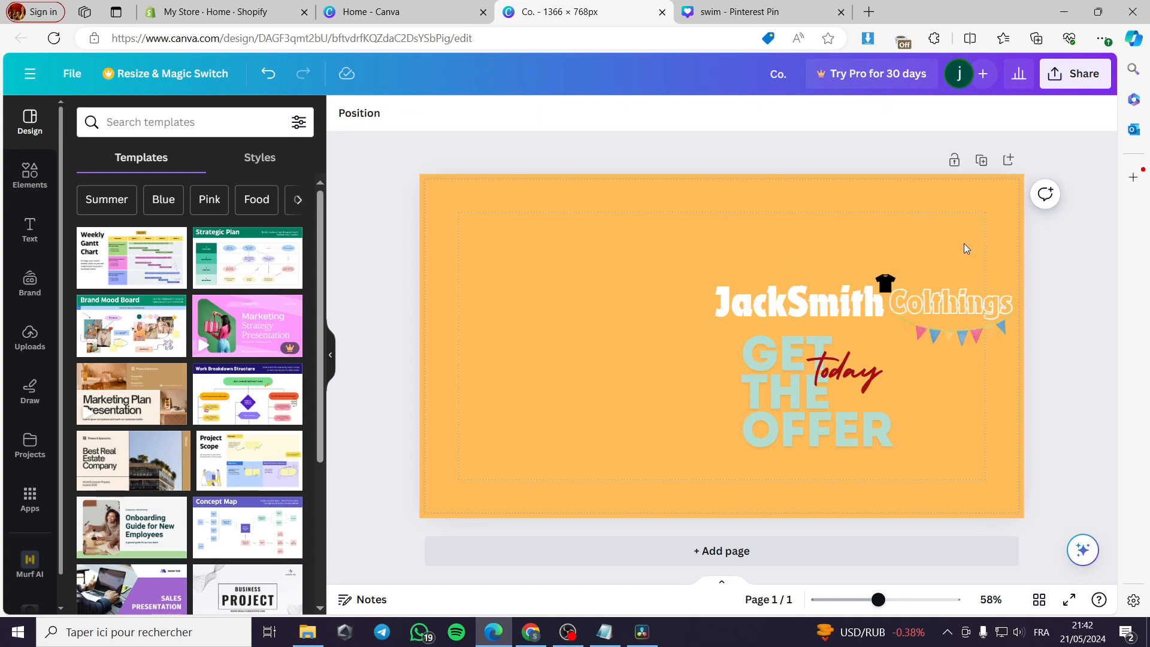
{"action": "left_click", "coordinate": [885, 282]}
{"action": "key", "text": "Delete"}
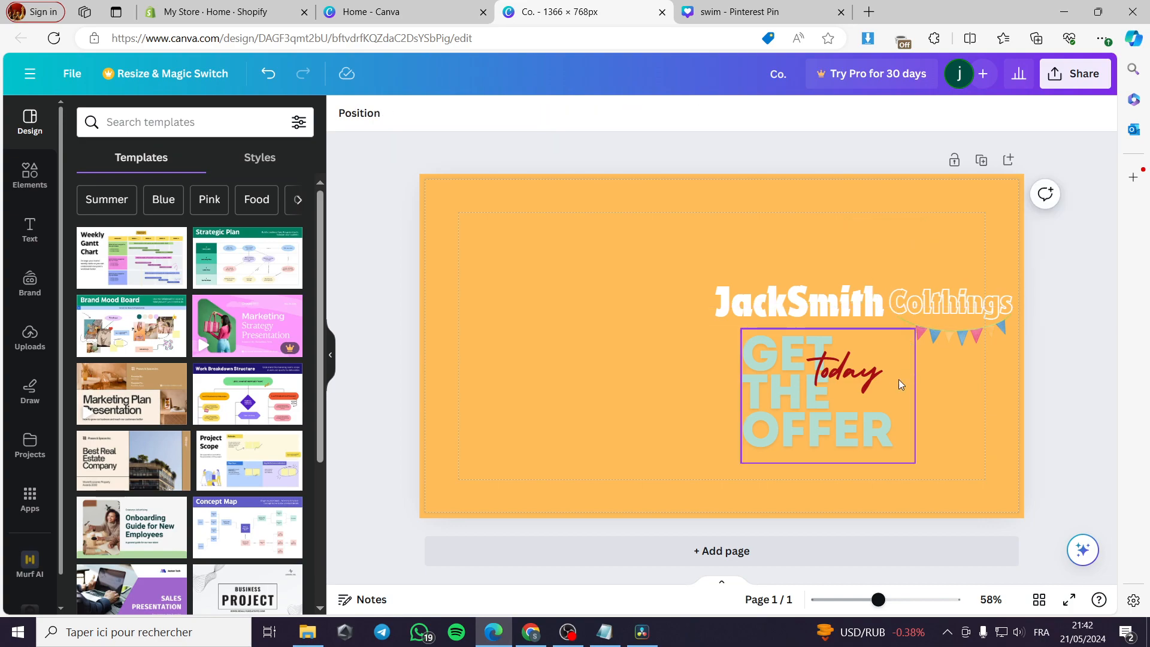
{"action": "left_click", "coordinate": [947, 337]}
{"action": "key", "text": "Delete"}
{"action": "left_click", "coordinate": [820, 403]}
{"action": "left_click", "coordinate": [889, 429]}
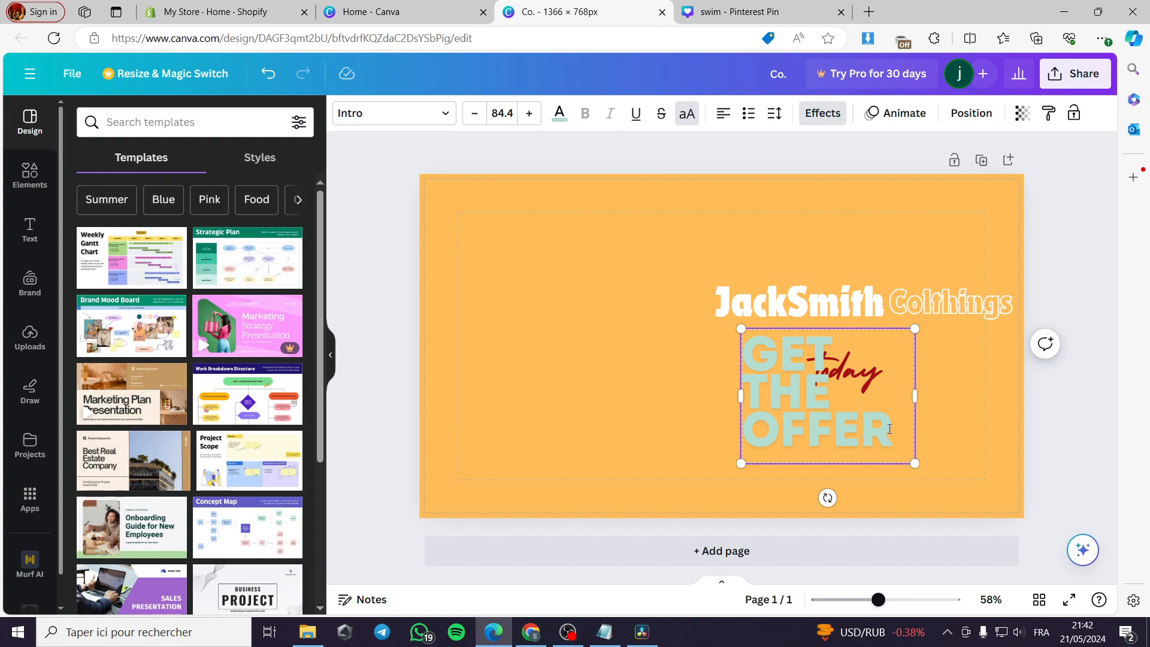
{"action": "left_click", "coordinate": [944, 397]}
{"action": "left_click", "coordinate": [850, 371]}
{"action": "double_click", "coordinate": [850, 372]}
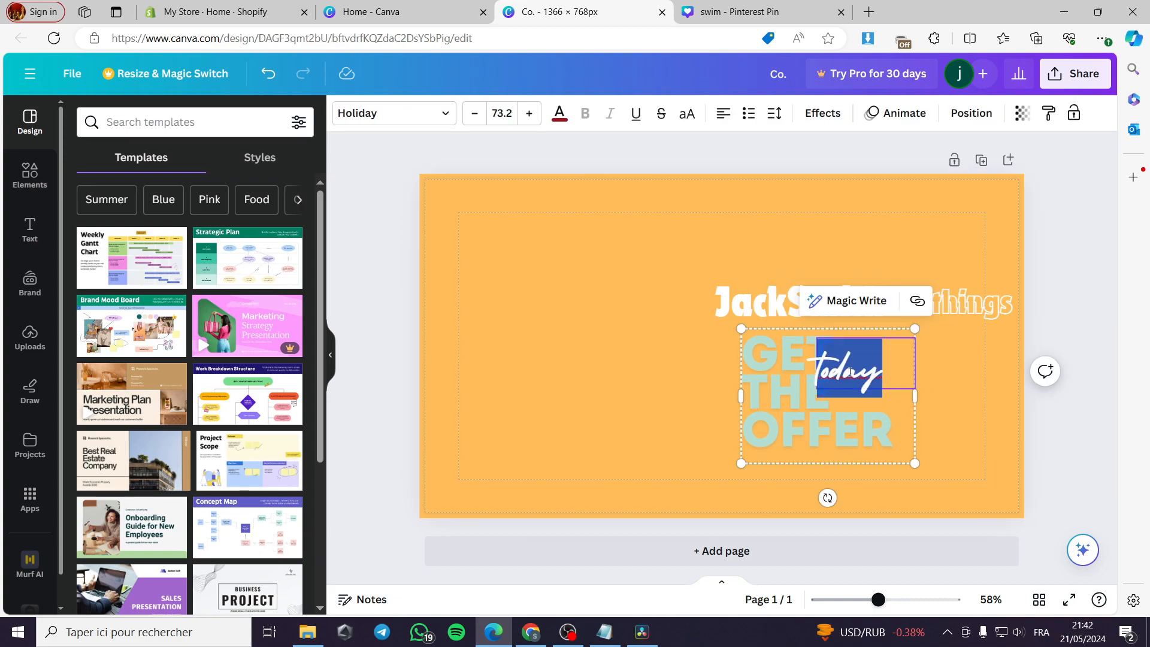
{"action": "left_click", "coordinate": [953, 388]}
Replace the outlined headline word "Colthings" with "Tempaltes"
{"action": "left_click", "coordinate": [949, 317]}
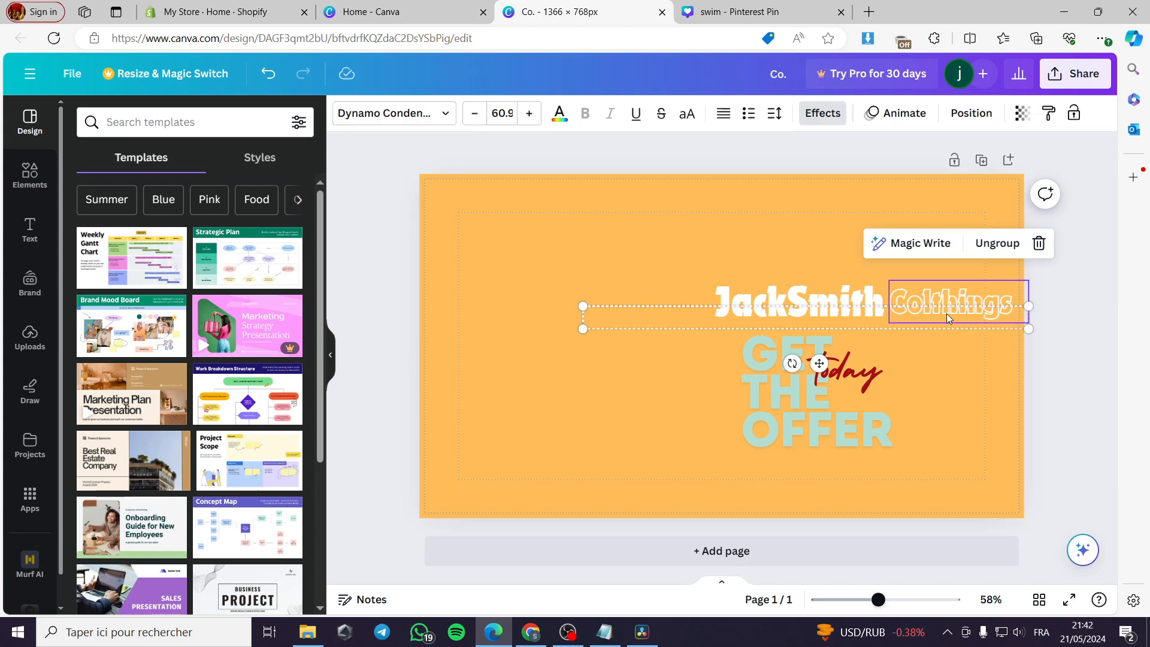
{"action": "double_click", "coordinate": [954, 306]}
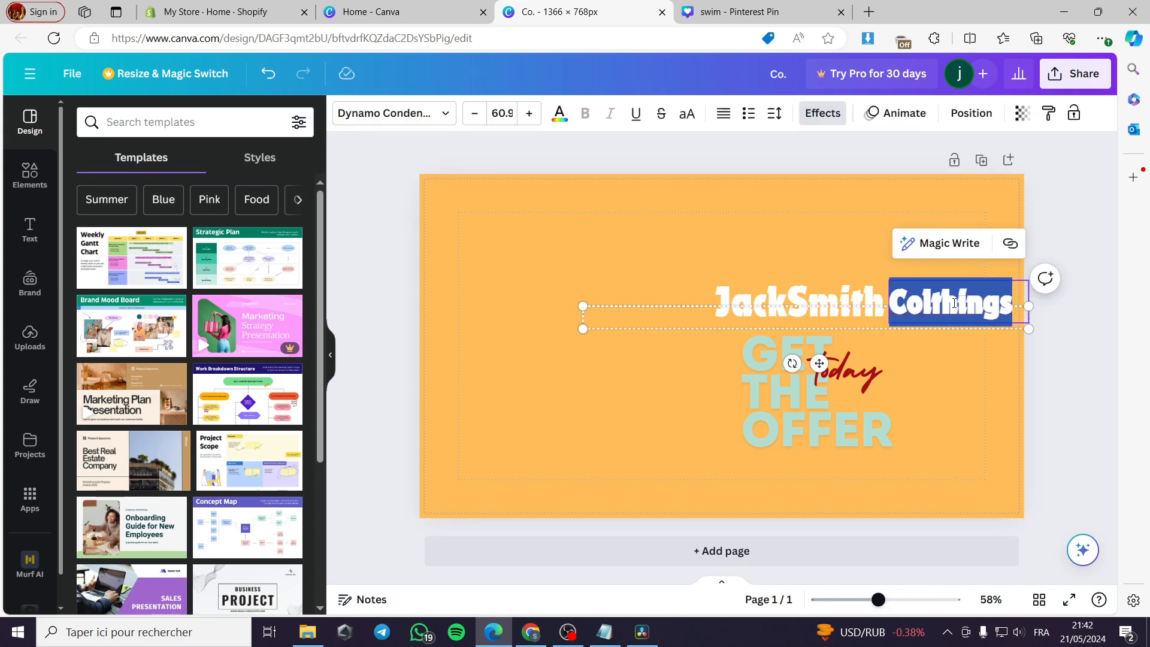
{"action": "type", "text": "Tempalte"}
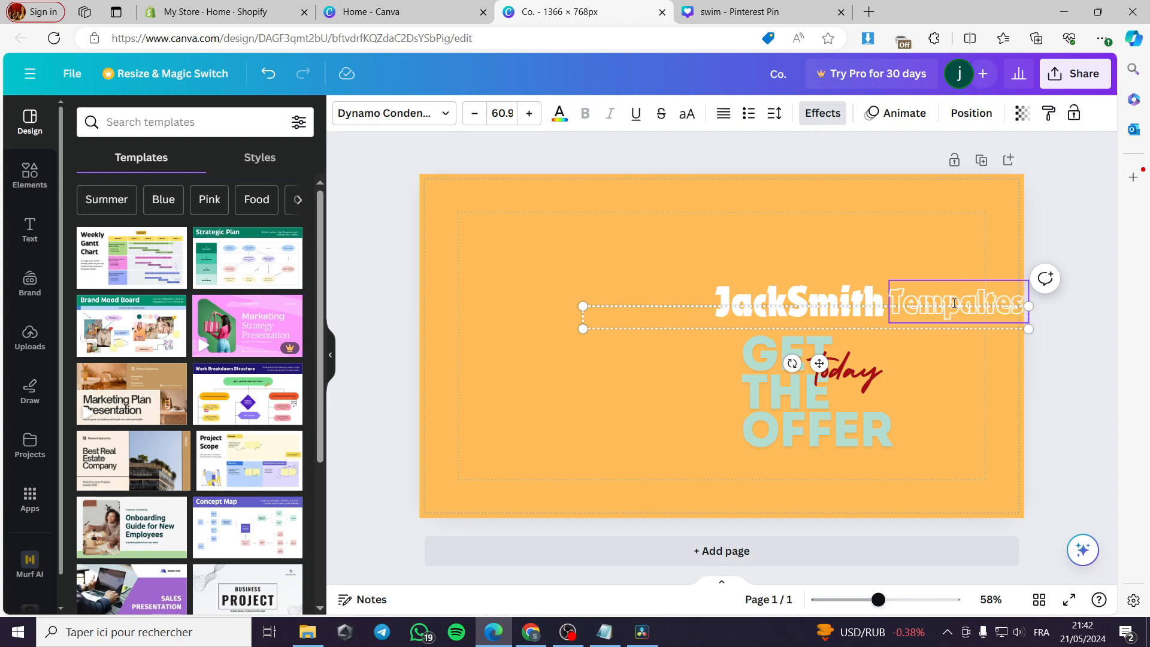
{"action": "left_click", "coordinate": [1088, 398]}
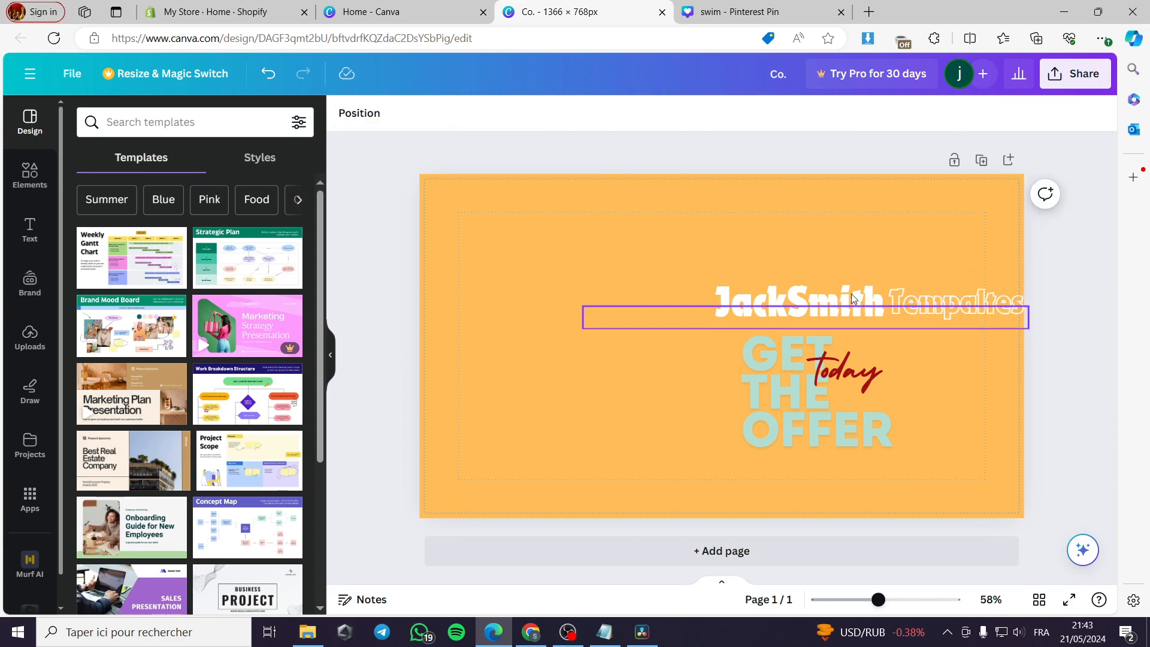
Search the elements' photos for "canva", add the round Canva logo, and shrink it beside the GET THE OFFER text
{"action": "left_click", "coordinate": [29, 230]}
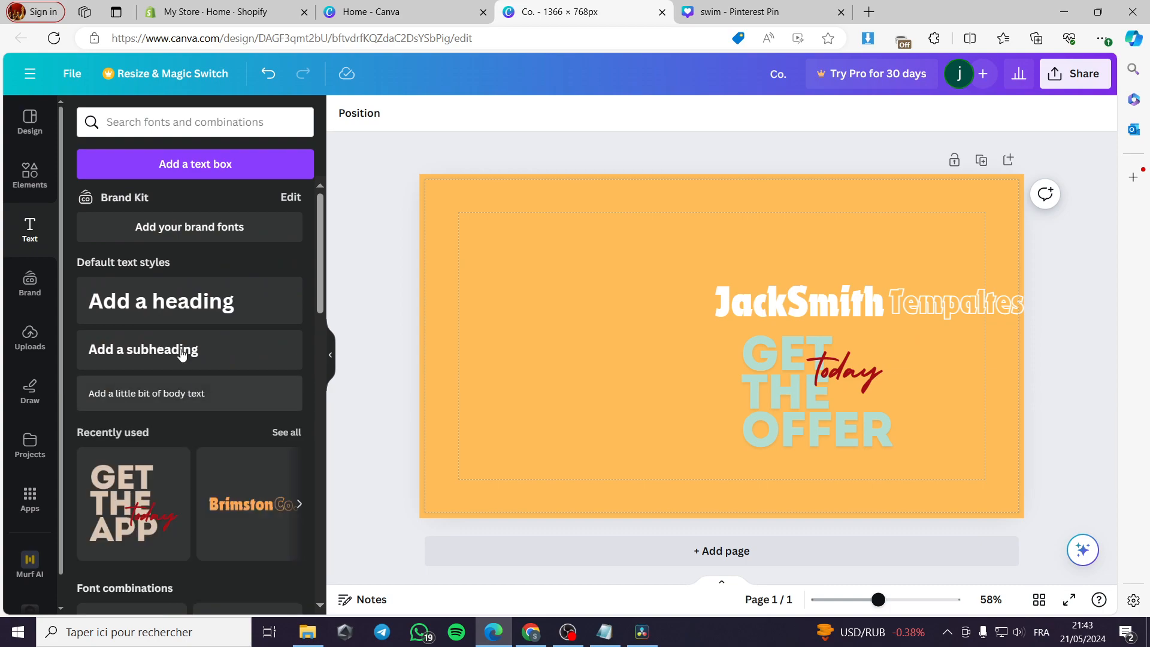
{"action": "left_click", "coordinate": [27, 183]}
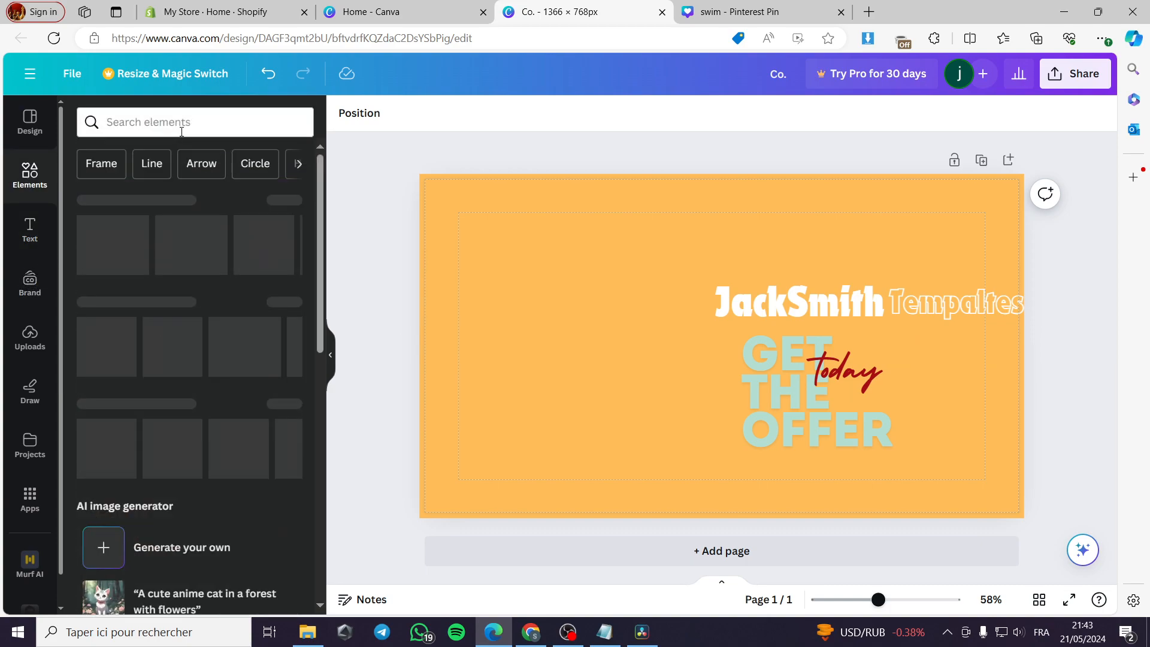
{"action": "left_click", "coordinate": [182, 128]}
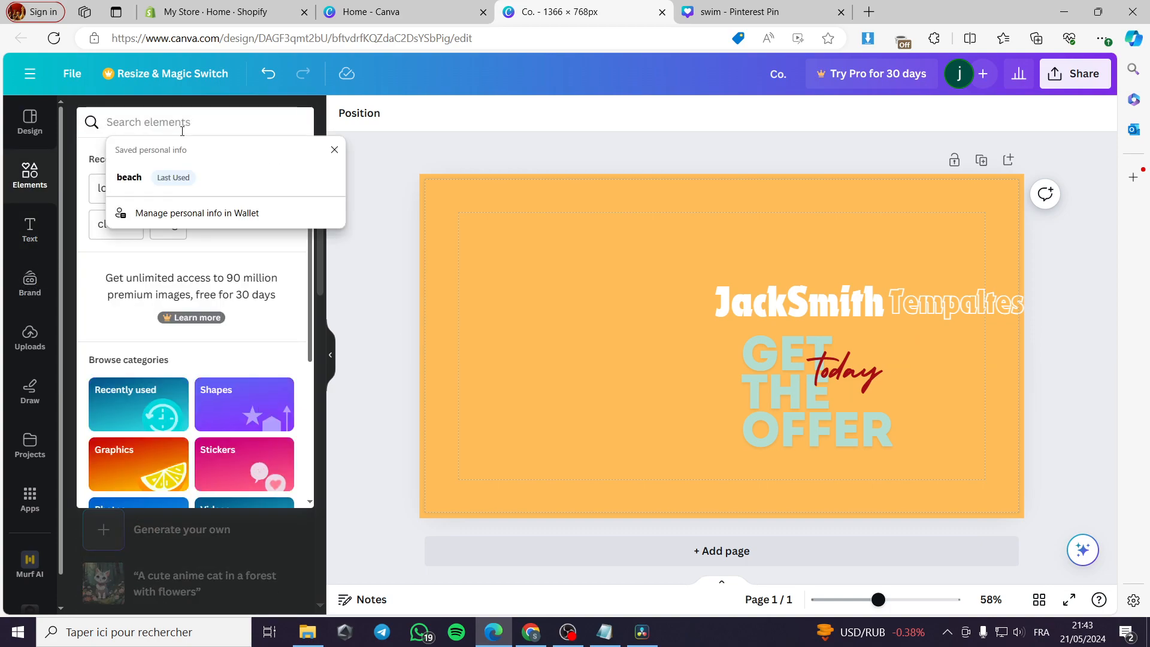
{"action": "type", "text": "canva"}
{"action": "key", "text": "Return"}
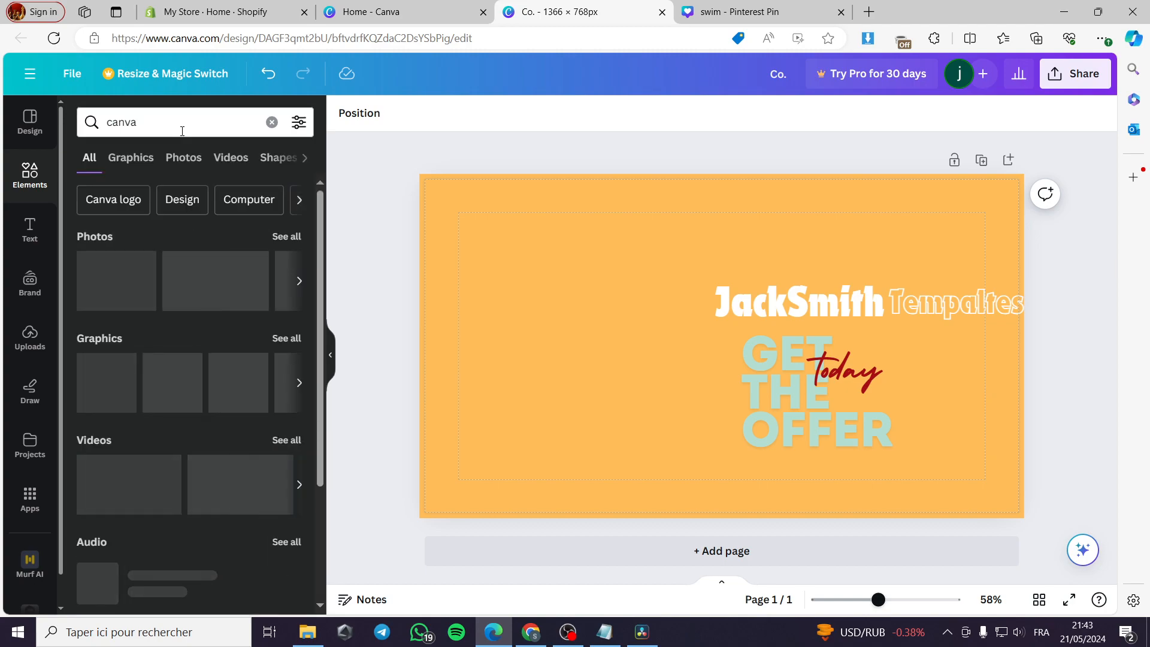
{"action": "left_click", "coordinate": [285, 237]}
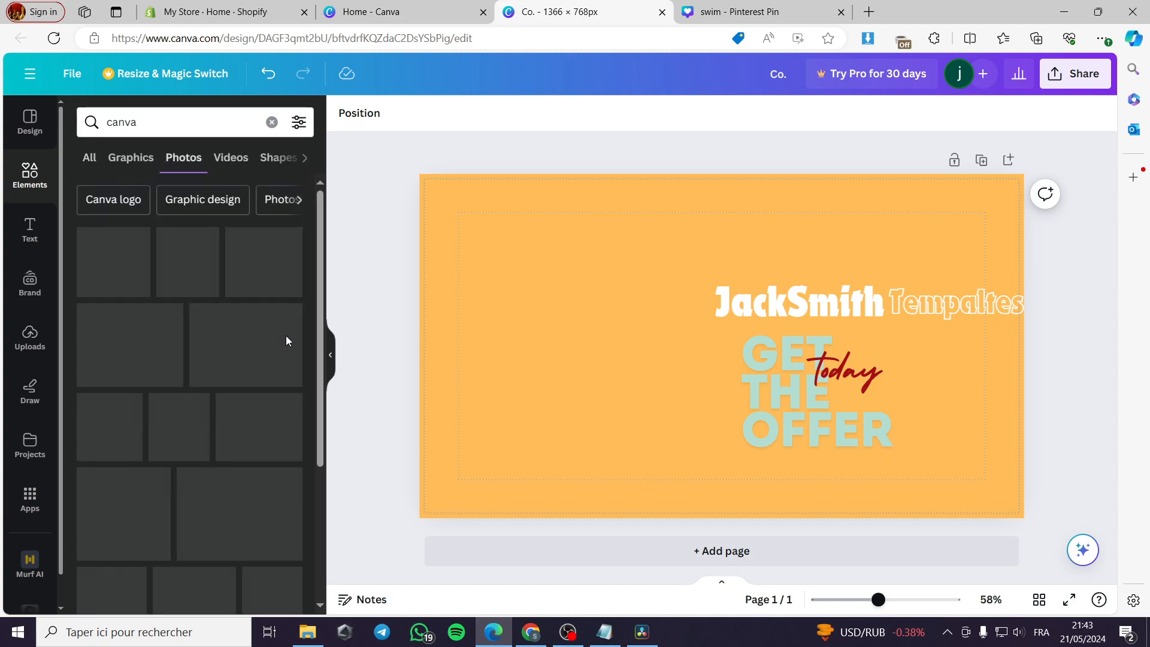
{"action": "left_click", "coordinate": [257, 448]}
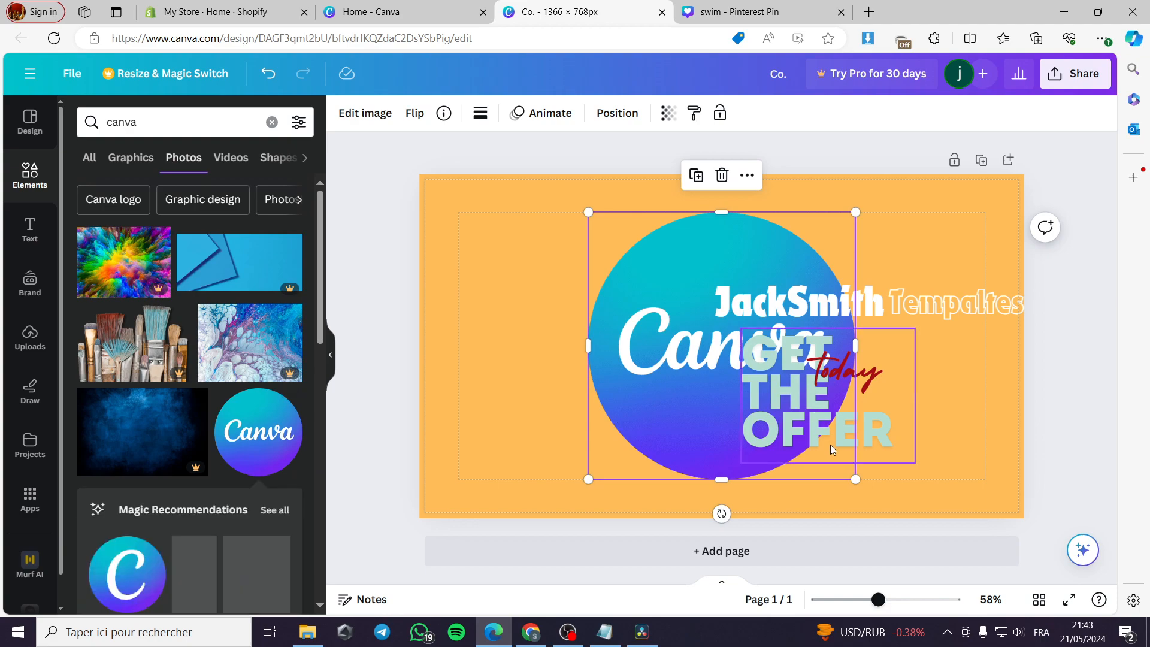
{"action": "left_click_drag", "start_coordinate": [854, 477], "coordinate": [617, 397]}
Add the recently used rounded square above the Canva logo and resize it into a wide, flat rectangle
{"action": "left_click", "coordinate": [28, 235]}
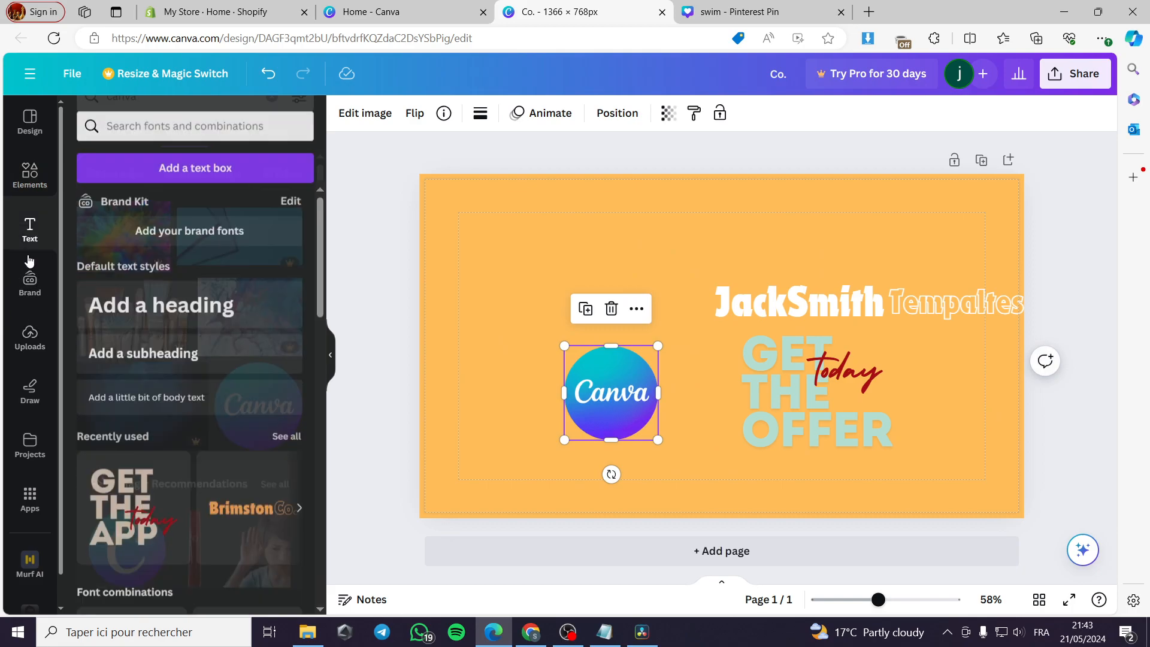
{"action": "left_click", "coordinate": [29, 179]}
{"action": "left_click", "coordinate": [272, 121]}
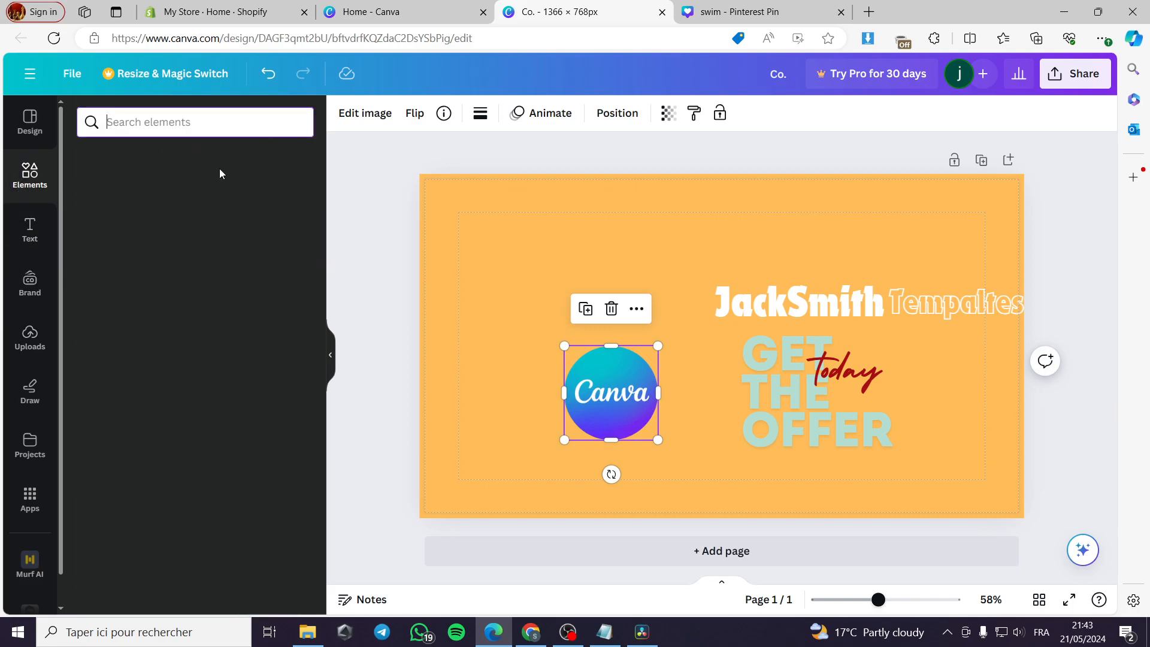
{"action": "left_click", "coordinate": [173, 251]}
{"action": "left_click_drag", "start_coordinate": [713, 367], "coordinate": [564, 299]}
{"action": "left_click_drag", "start_coordinate": [620, 276], "coordinate": [703, 272]}
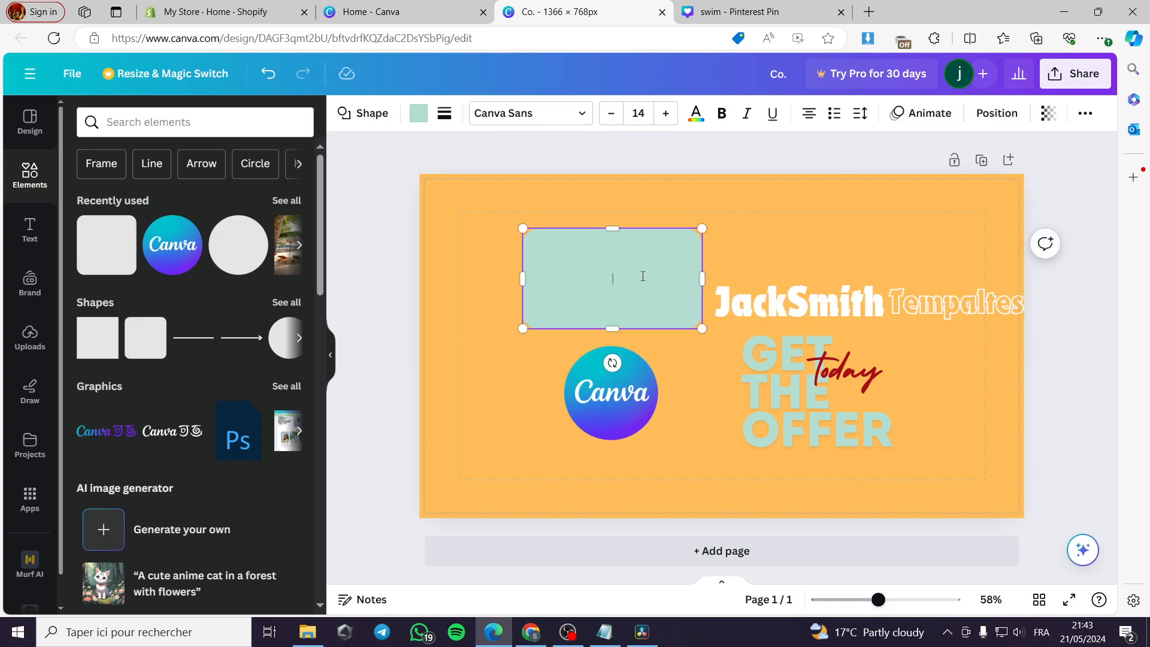
{"action": "left_click_drag", "start_coordinate": [611, 229], "coordinate": [649, 277]}
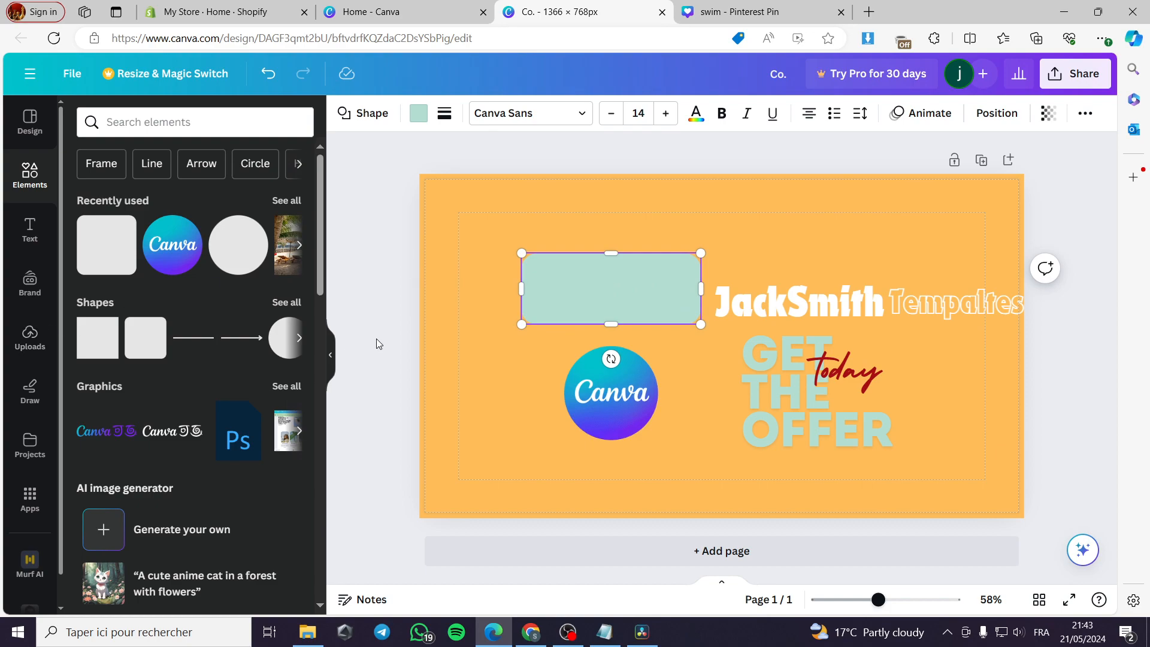
Insert the recently used "Brimston Co." text combination, delete its "Co." part and scale "Brimston" down to size 95.9
{"action": "left_click", "coordinate": [31, 239]}
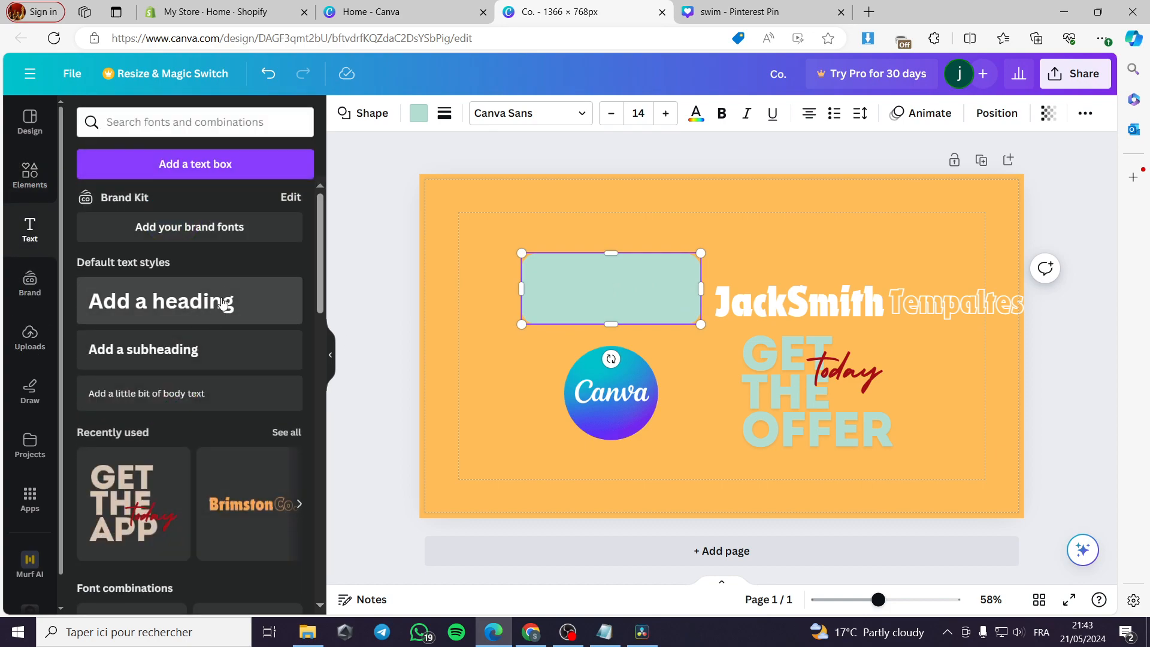
{"action": "scroll", "coordinate": [239, 395], "scroll_direction": "down", "scroll_amount": 1}
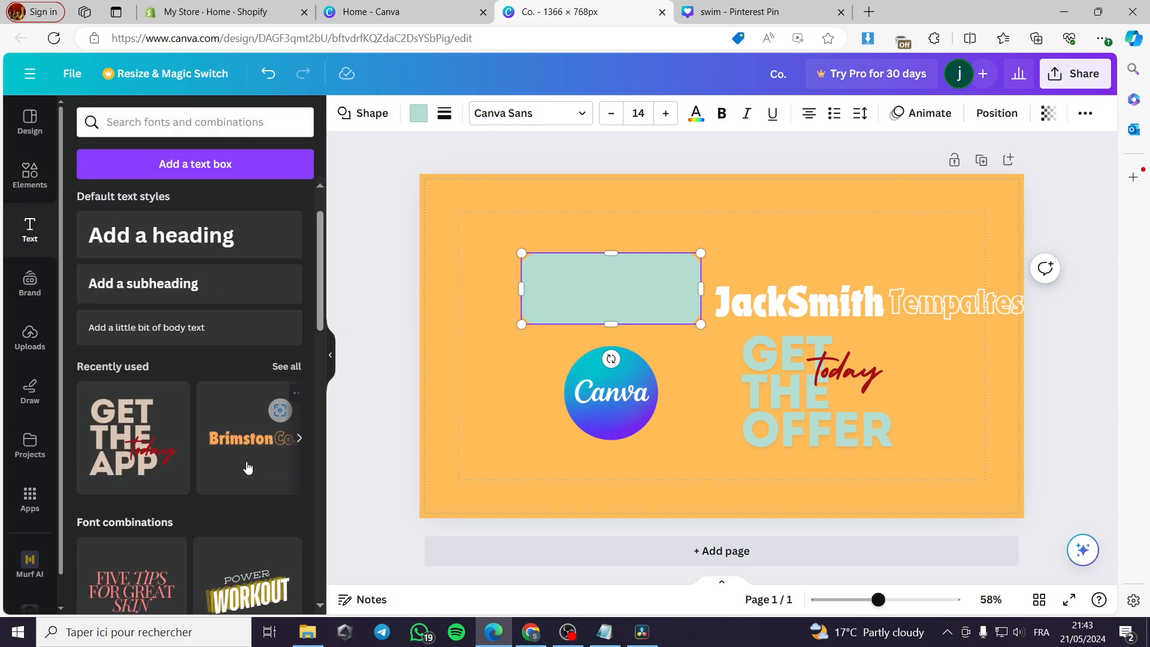
{"action": "scroll", "coordinate": [247, 464], "scroll_direction": "down", "scroll_amount": 2}
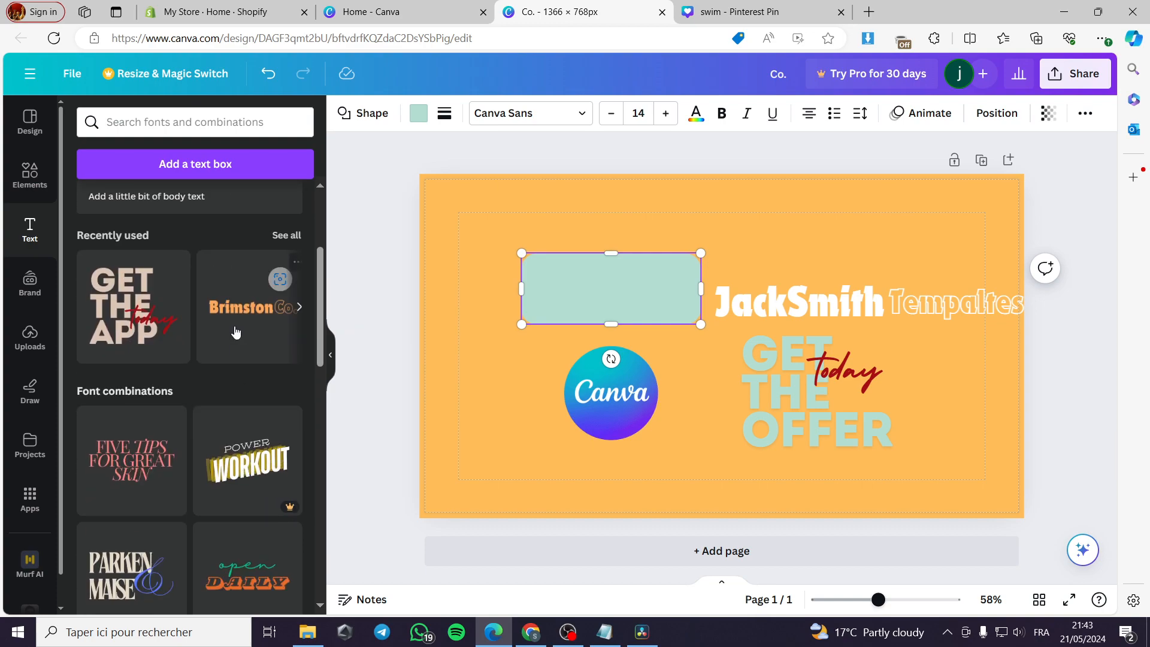
{"action": "left_click", "coordinate": [894, 354]}
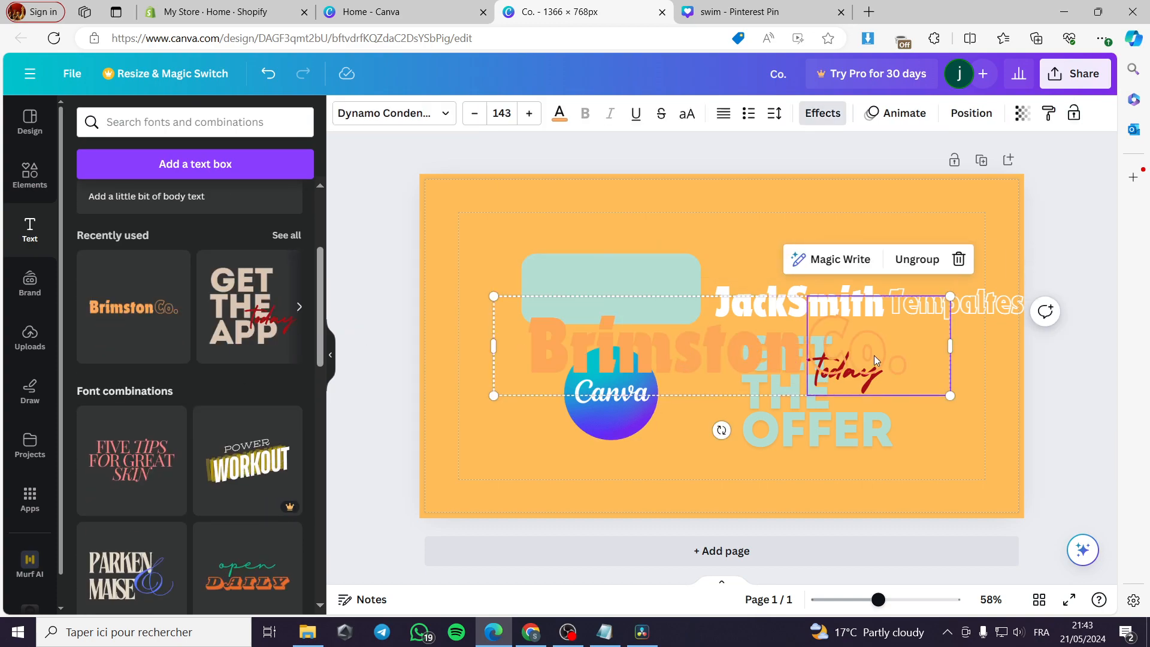
{"action": "key", "text": "Delete"}
{"action": "left_click_drag", "start_coordinate": [802, 394], "coordinate": [700, 363]}
Set the color of the "Brimston" text to black
{"action": "double_click", "coordinate": [554, 344]}
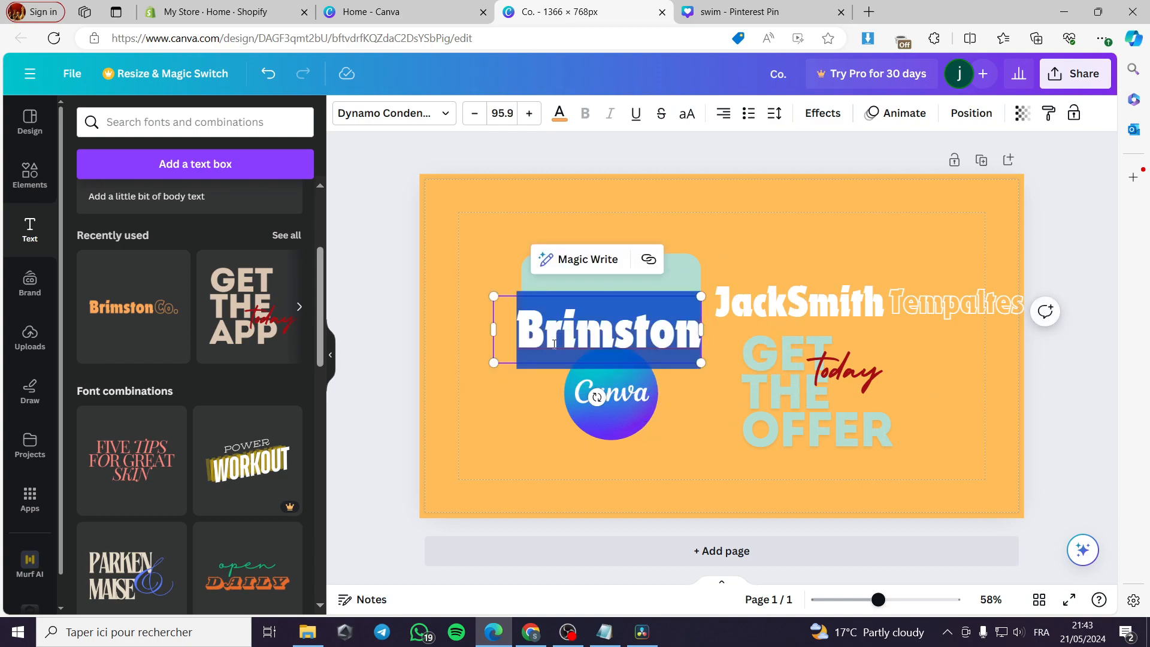
{"action": "left_click", "coordinate": [559, 113]}
{"action": "left_click", "coordinate": [72, 368]}
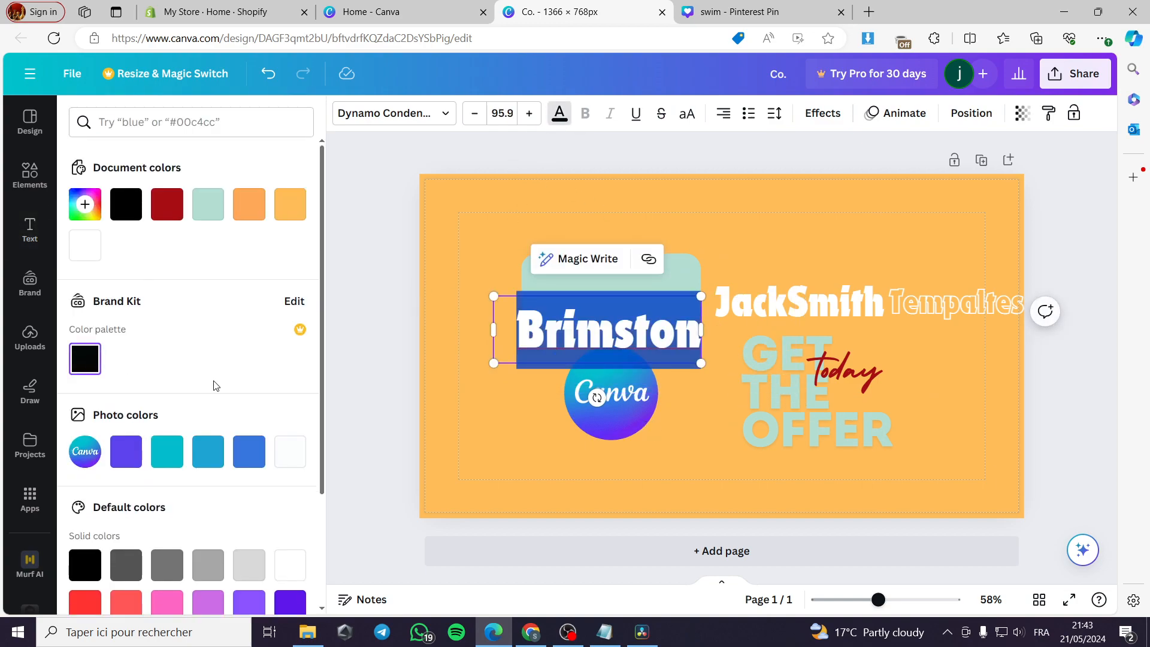
{"action": "left_click", "coordinate": [500, 415]}
Replace the "Brimston" text with "3 best Canva summer templates"
{"action": "left_click", "coordinate": [520, 334]}
{"action": "left_click", "coordinate": [520, 333]}
{"action": "left_click_drag", "start_coordinate": [519, 334], "coordinate": [697, 336]}
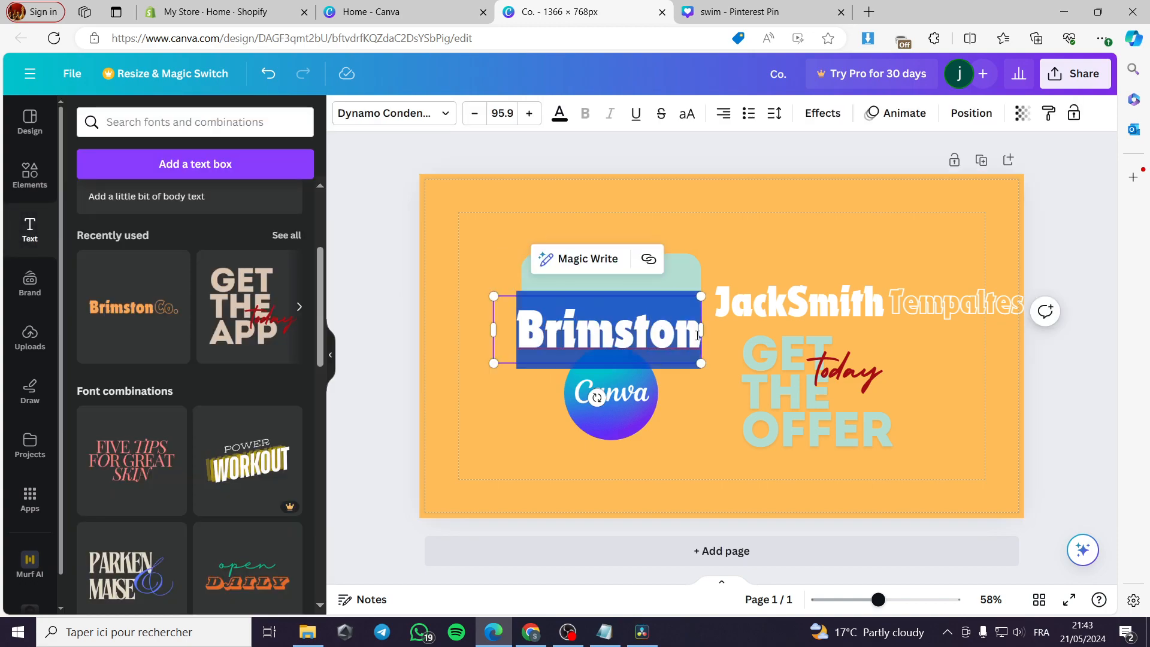
{"action": "type", "text": "3 best"}
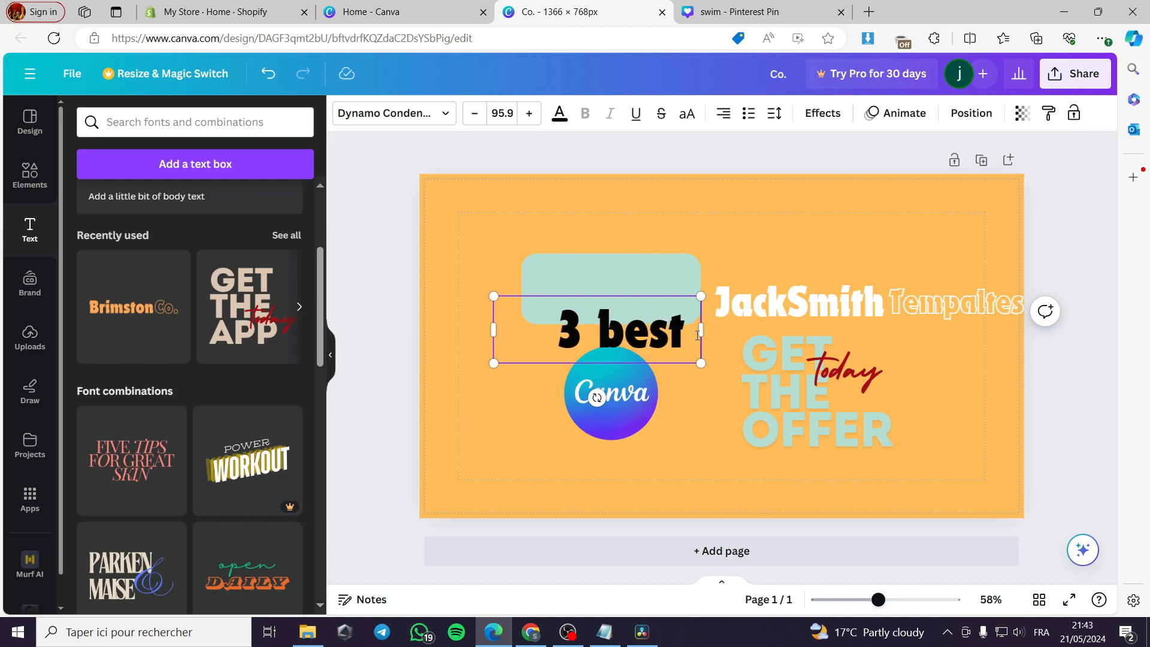
{"action": "type", "text": " Canva"}
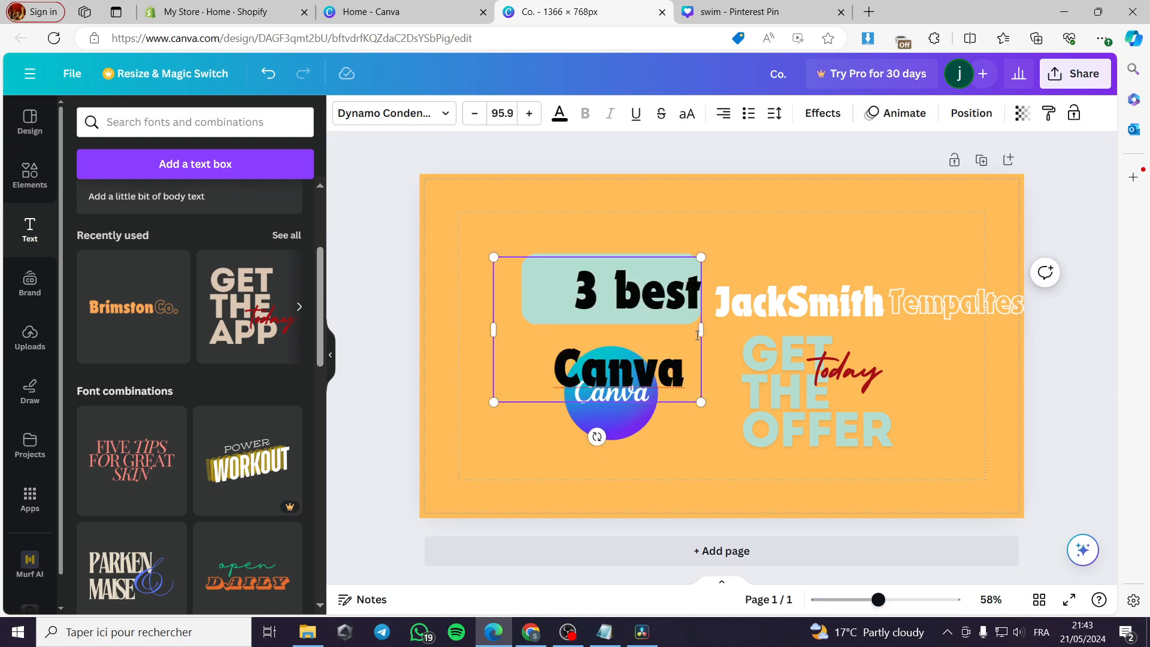
{"action": "type", "text": " templates"}
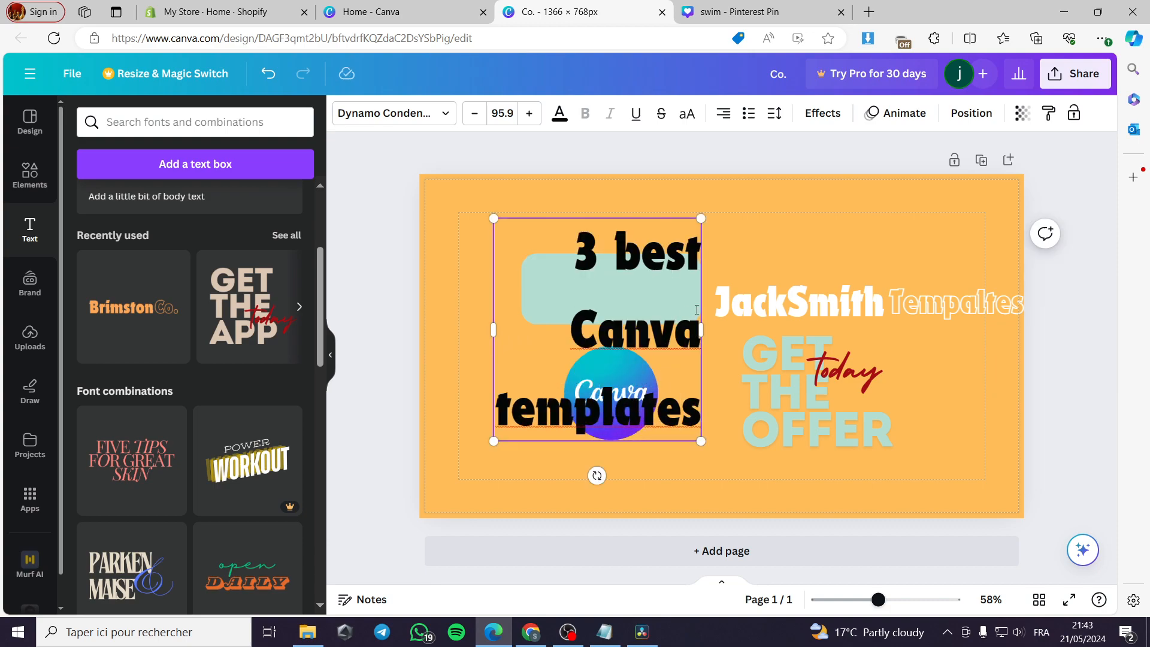
{"action": "left_click", "coordinate": [701, 331]}
{"action": "type", "text": "summer"}
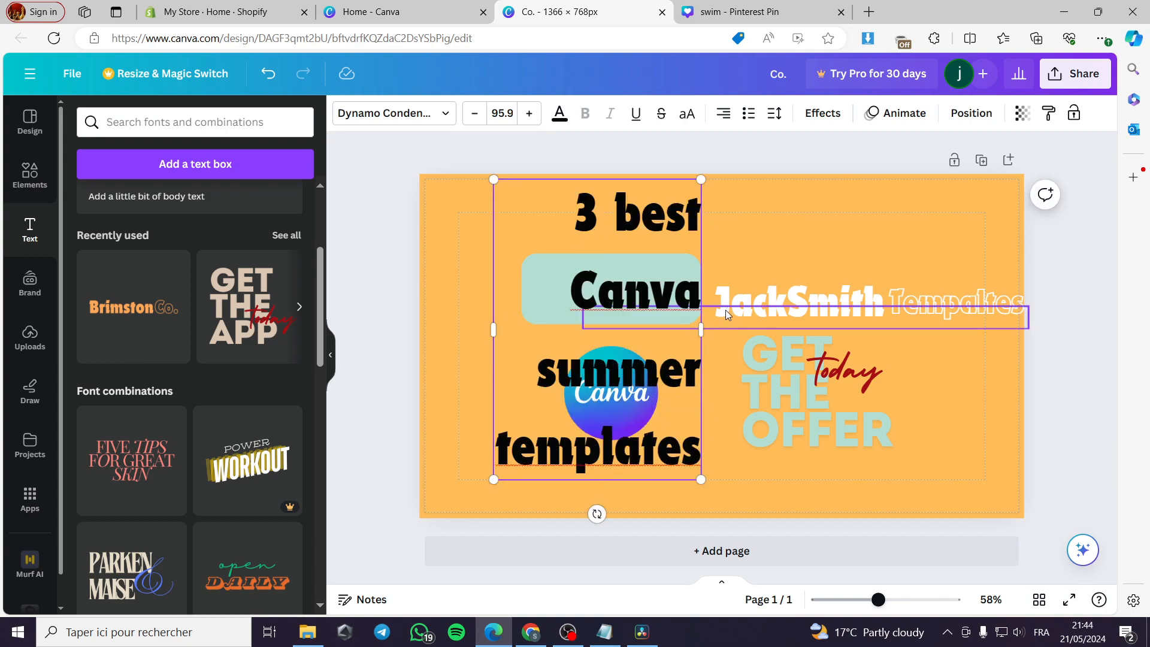
Widen the "3 best Canva summer templates" text box and align its text to the left
{"action": "left_click_drag", "start_coordinate": [699, 330], "coordinate": [789, 310]}
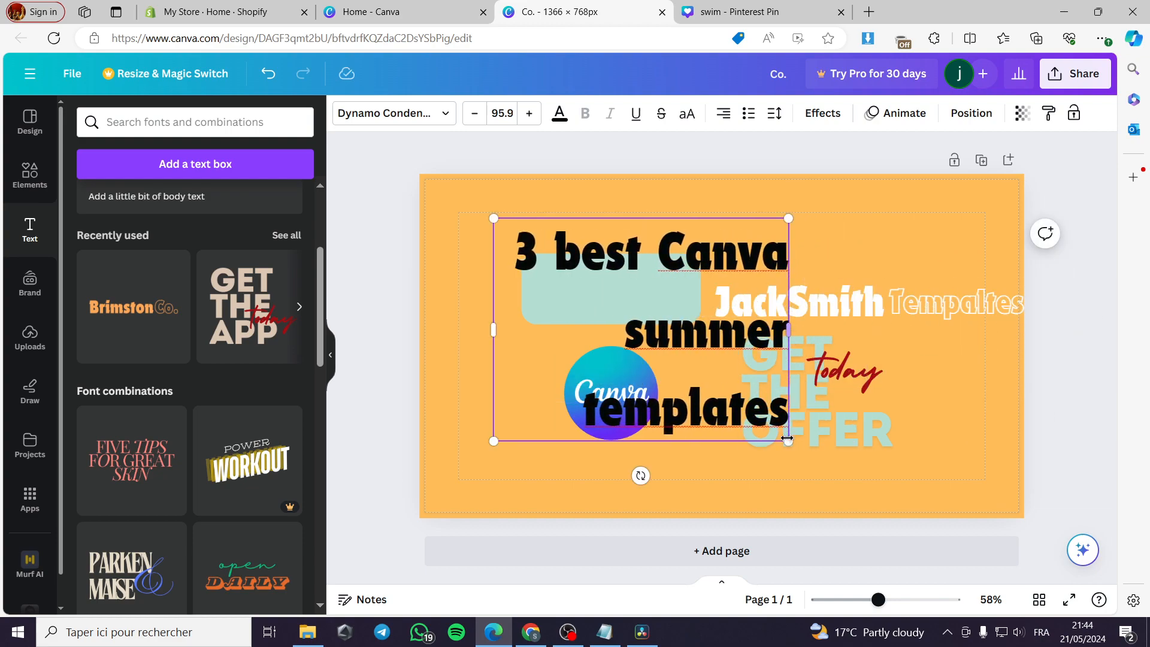
{"action": "double_click", "coordinate": [513, 256]}
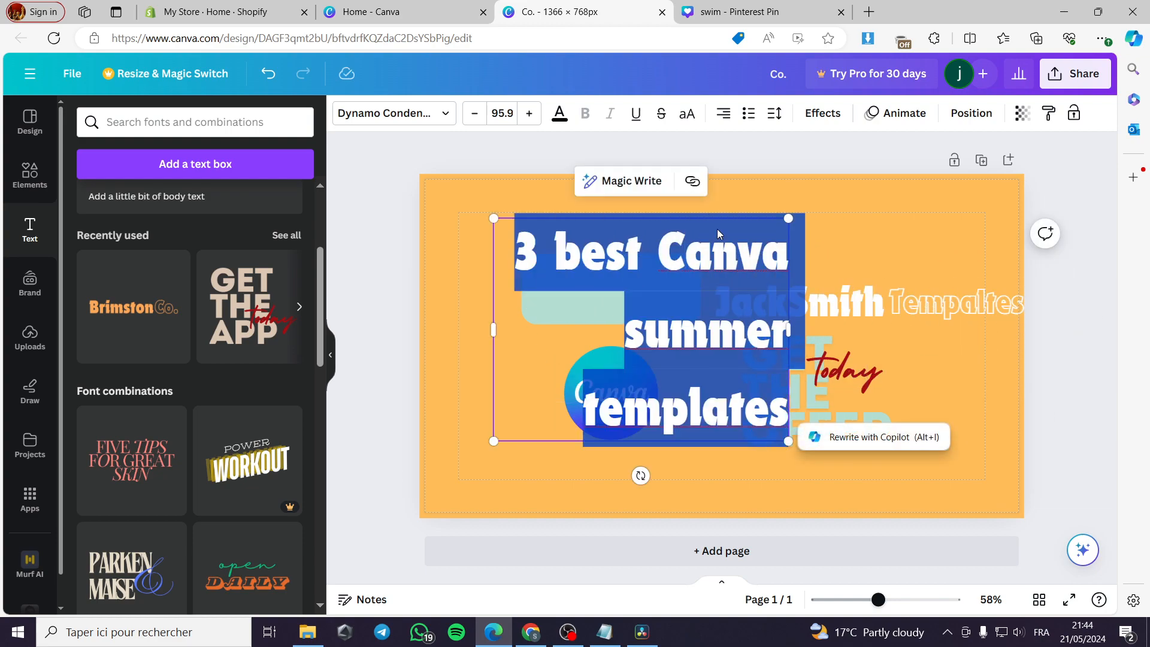
{"action": "left_click", "coordinate": [725, 114]}
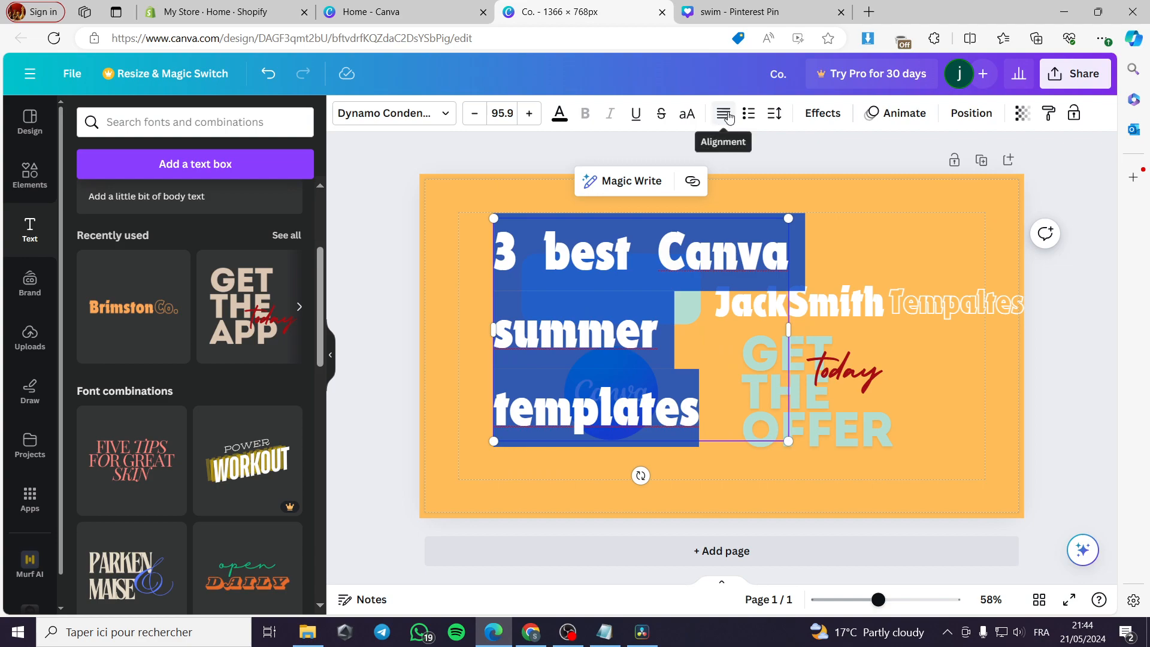
{"action": "left_click", "coordinate": [728, 115]}
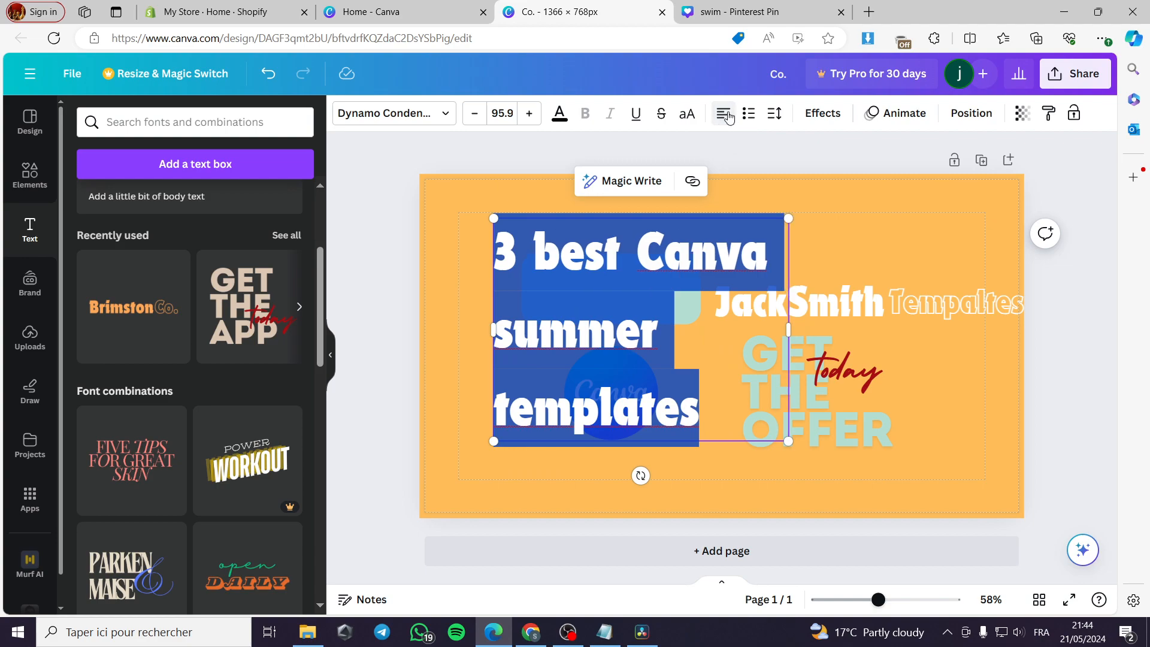
{"action": "key", "text": "Escape"}
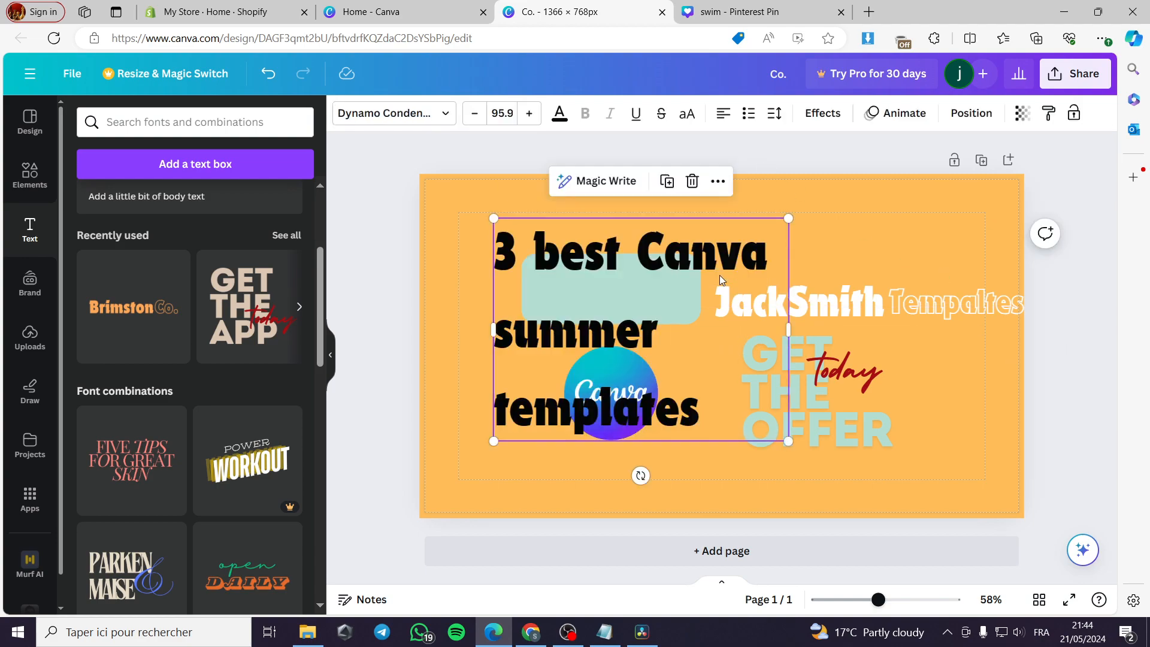
Scale the "3 best Canva summer templates" text down to size 36.1 and place it on the pale green rounded shape
{"action": "left_click_drag", "start_coordinate": [792, 448], "coordinate": [611, 350]}
{"action": "left_click", "coordinate": [710, 412]}
{"action": "left_click", "coordinate": [686, 288]}
{"action": "left_click", "coordinate": [684, 258]}
Narrow the rounded shape to the heading's width, trim its lower edge to the text and extend it slightly on the left
{"action": "left_click_drag", "start_coordinate": [701, 301], "coordinate": [666, 302]}
{"action": "left_click_drag", "start_coordinate": [521, 302], "coordinate": [556, 301]}
{"action": "left_click", "coordinate": [608, 268]}
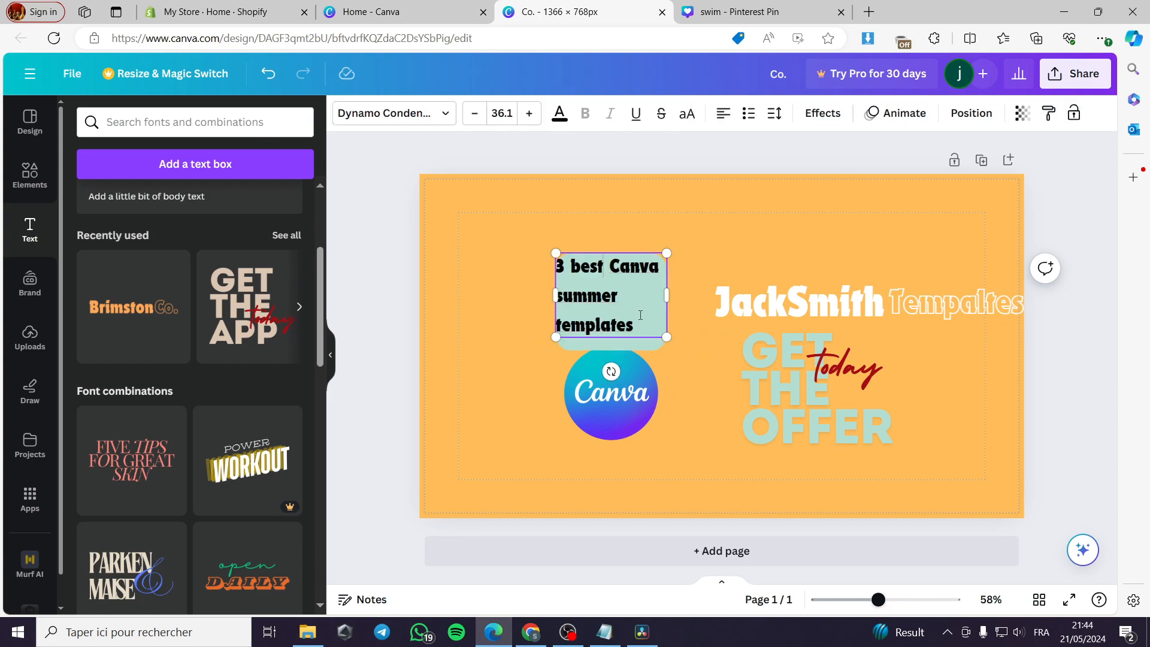
{"action": "left_click", "coordinate": [627, 345]}
{"action": "left_click_drag", "start_coordinate": [617, 348], "coordinate": [617, 337]}
{"action": "left_click_drag", "start_coordinate": [557, 294], "coordinate": [548, 292]}
Break the heading before "Canva" and widen its text box so that "Canva summer" fits on one line
{"action": "left_click", "coordinate": [686, 368]}
{"action": "left_click", "coordinate": [612, 275]}
{"action": "left_click", "coordinate": [609, 264]}
{"action": "key", "text": "Return"}
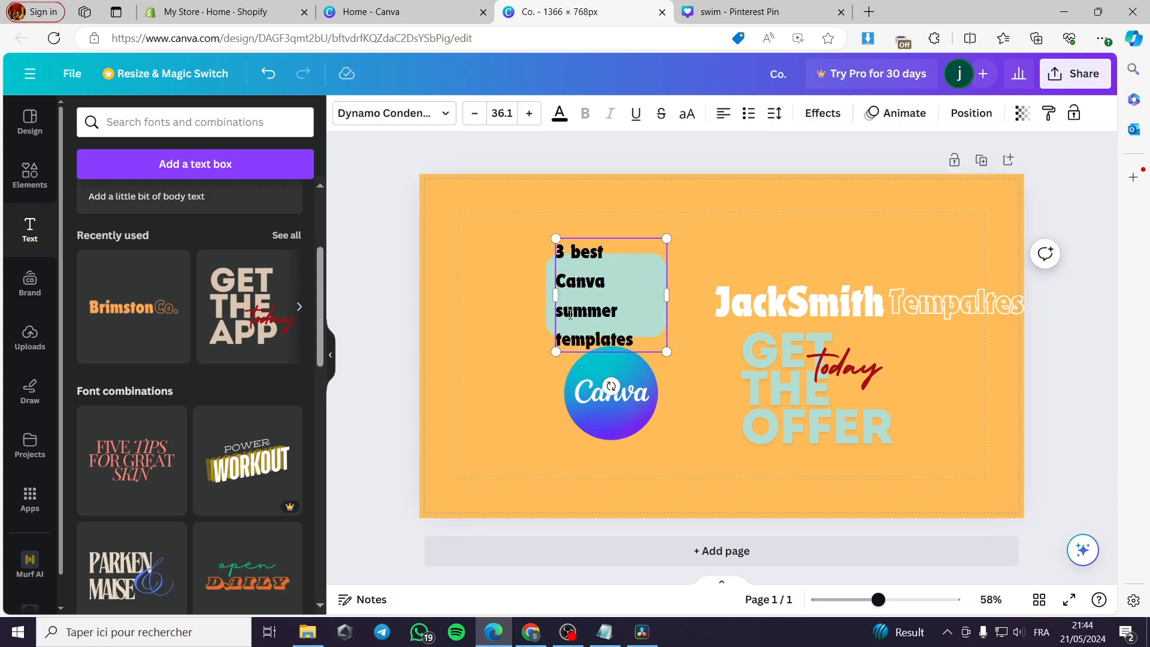
{"action": "key", "text": "BackSpace"}
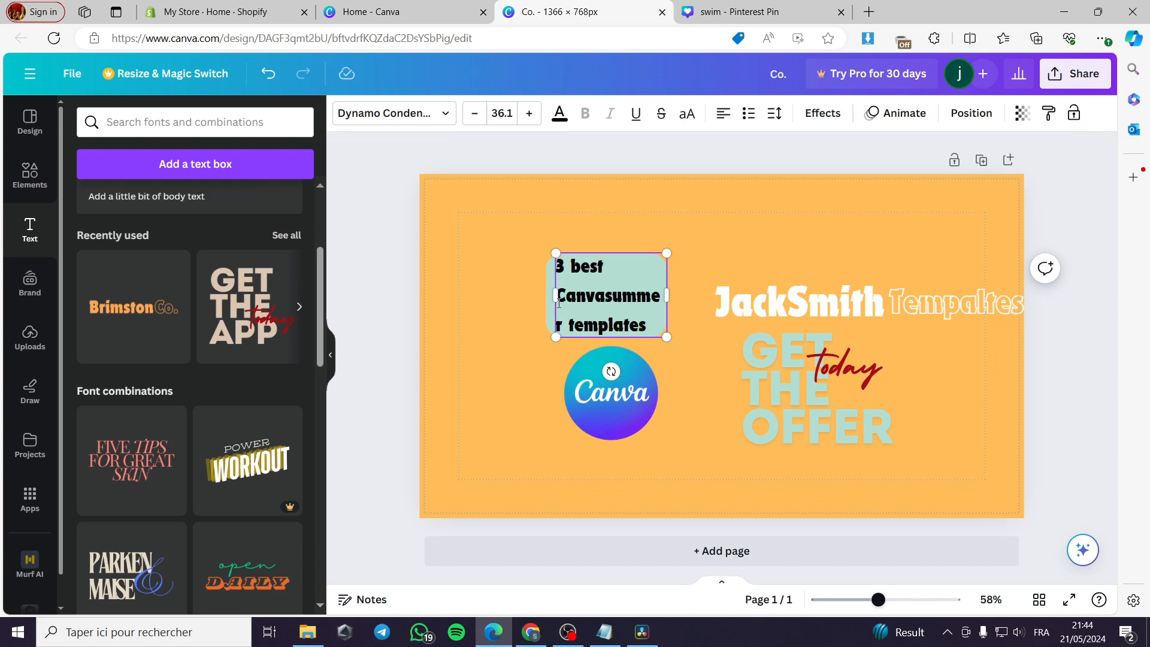
{"action": "left_click_drag", "start_coordinate": [674, 296], "coordinate": [689, 294]}
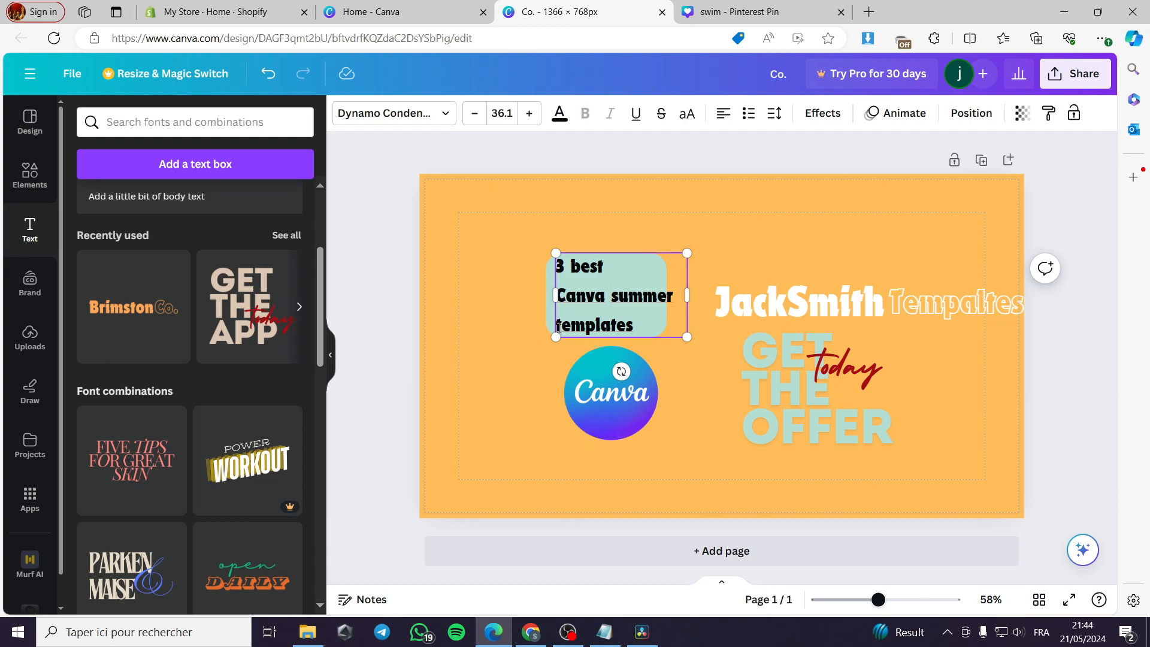
Center all lines of the heading and position the text box over the rounded shape
{"action": "left_click_drag", "start_coordinate": [638, 324], "coordinate": [556, 324]}
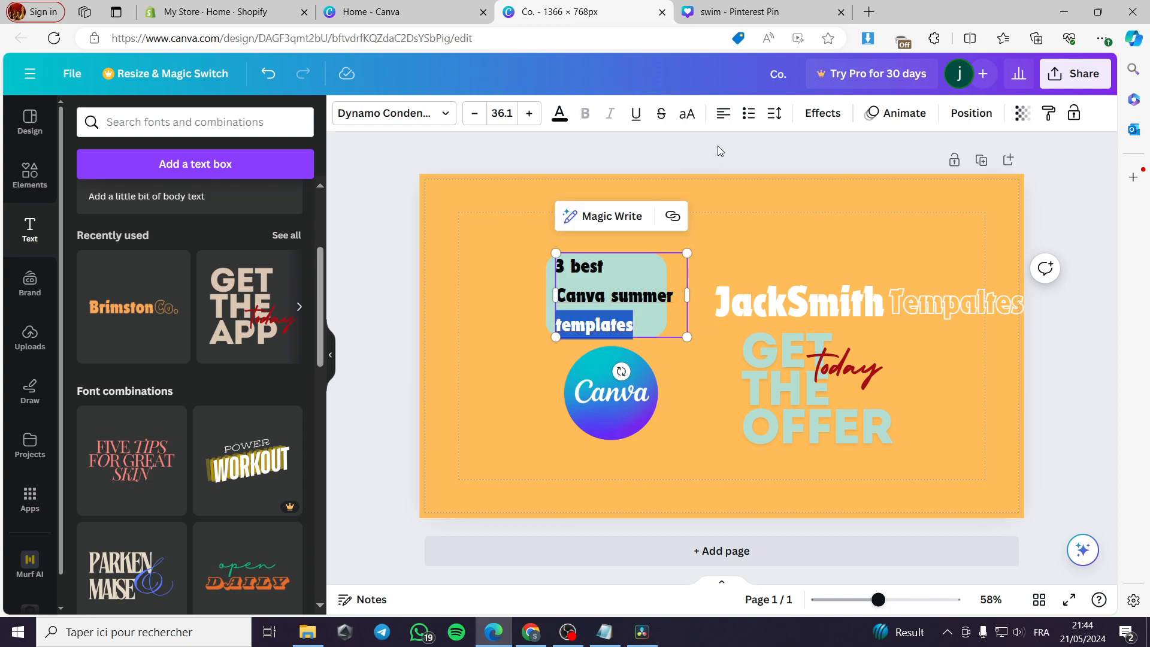
{"action": "left_click", "coordinate": [723, 113]}
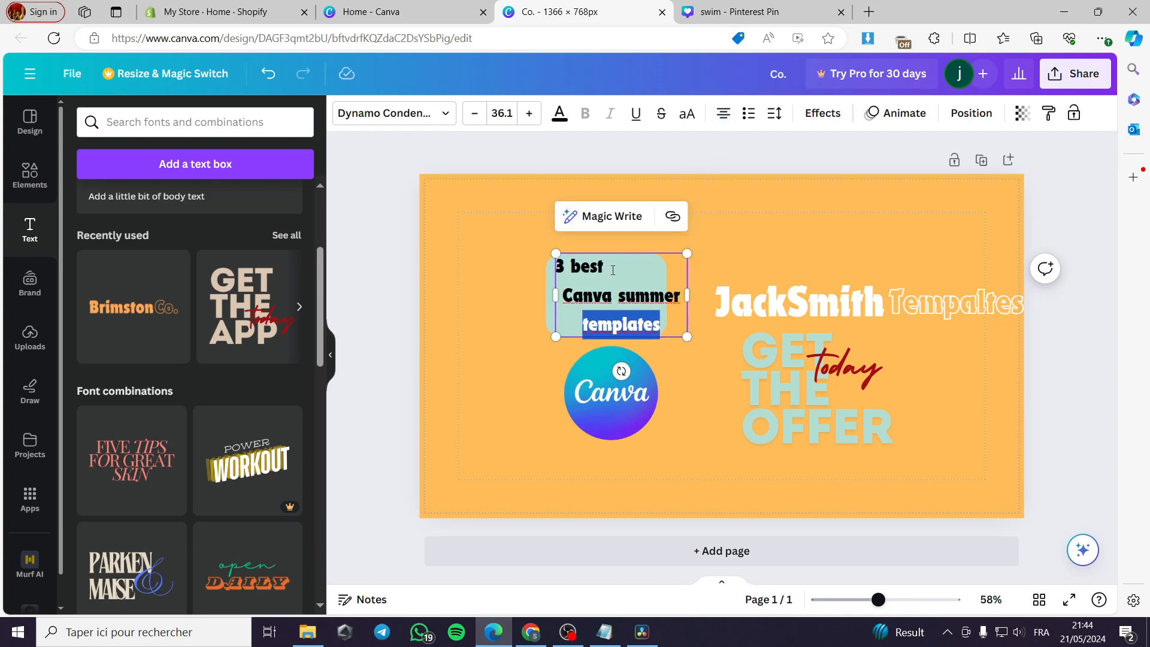
{"action": "left_click_drag", "start_coordinate": [611, 271], "coordinate": [554, 269]}
{"action": "left_click", "coordinate": [722, 112]}
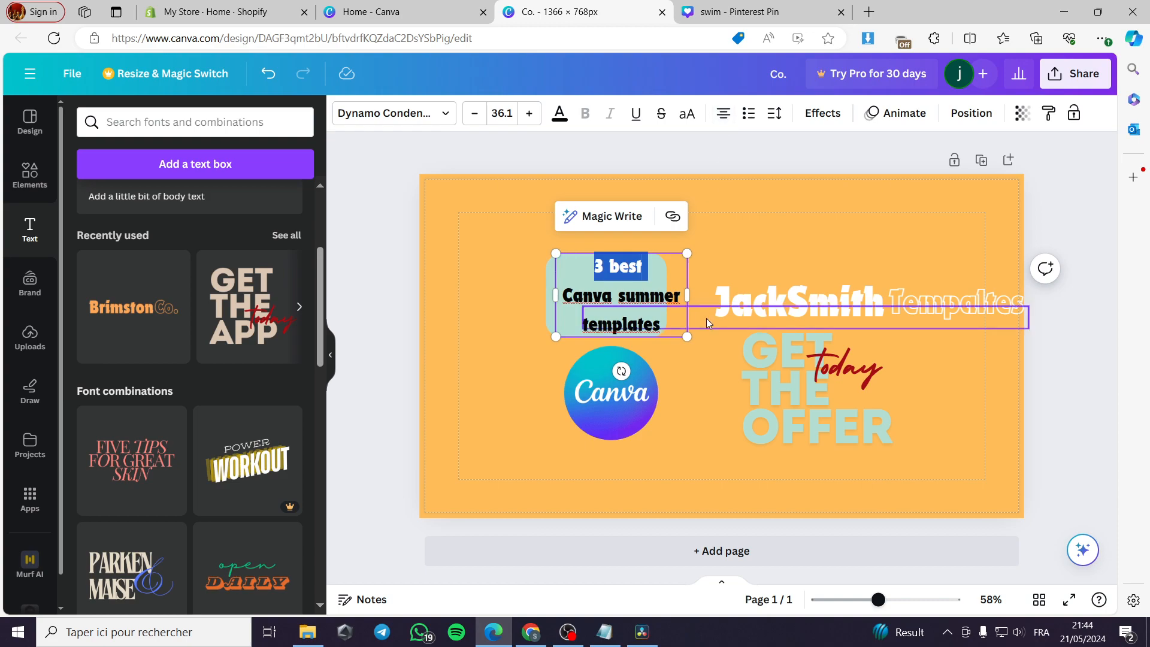
{"action": "left_click", "coordinate": [699, 384]}
{"action": "left_click_drag", "start_coordinate": [649, 310], "coordinate": [628, 299]}
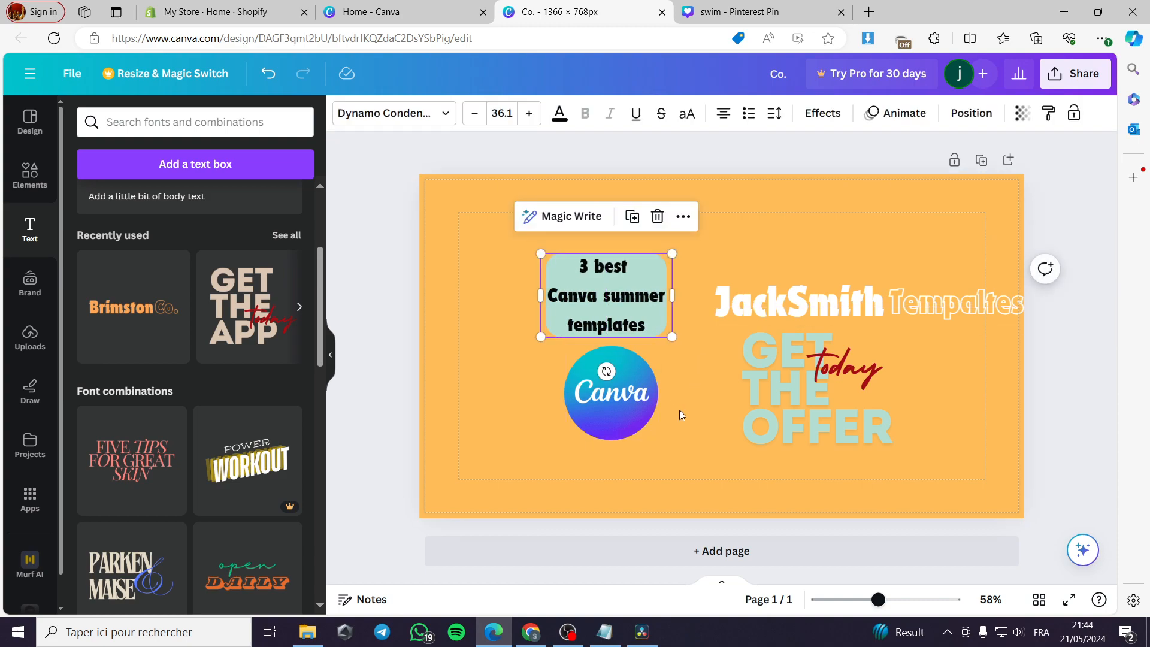
Move the heading off the rounded shape and recolor the shape turquoise from the Canva logo's photo colors
{"action": "left_click", "coordinate": [698, 419]}
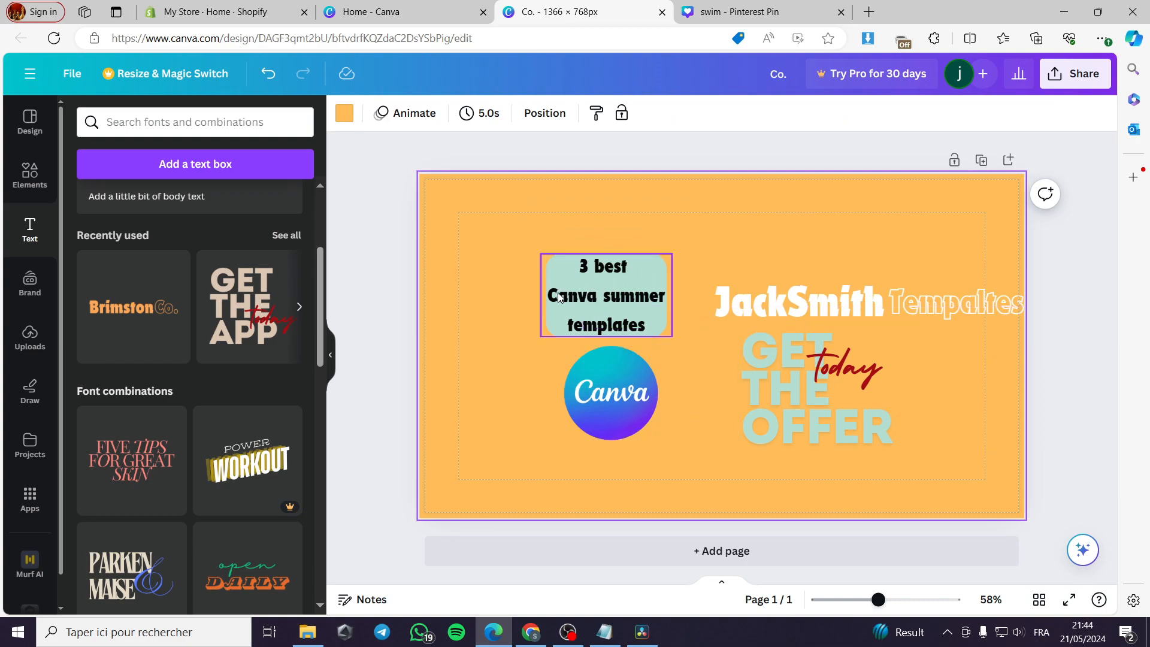
{"action": "left_click", "coordinate": [645, 277]}
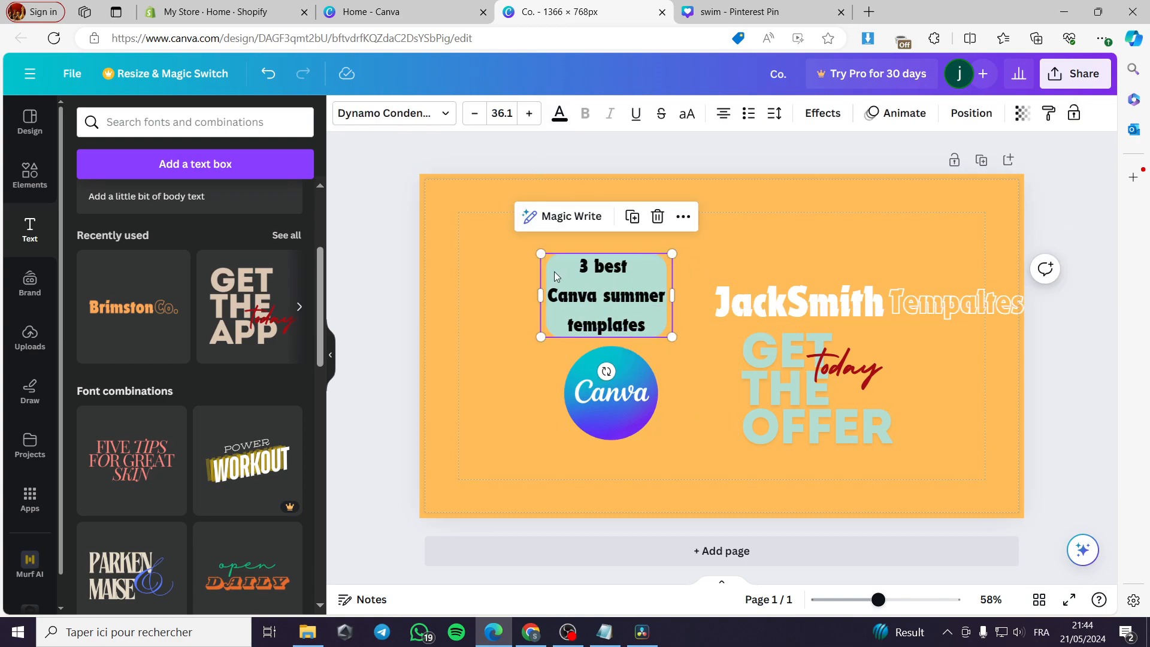
{"action": "left_click", "coordinate": [508, 296]}
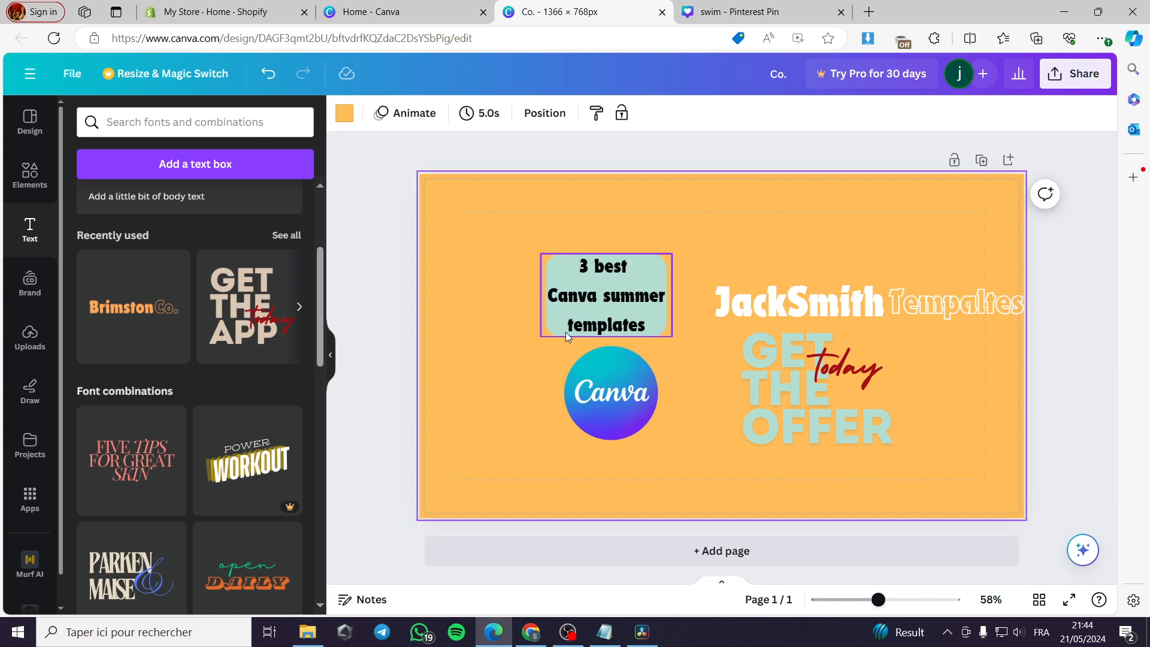
{"action": "left_click_drag", "start_coordinate": [595, 293], "coordinate": [597, 324]}
{"action": "left_click", "coordinate": [584, 266]}
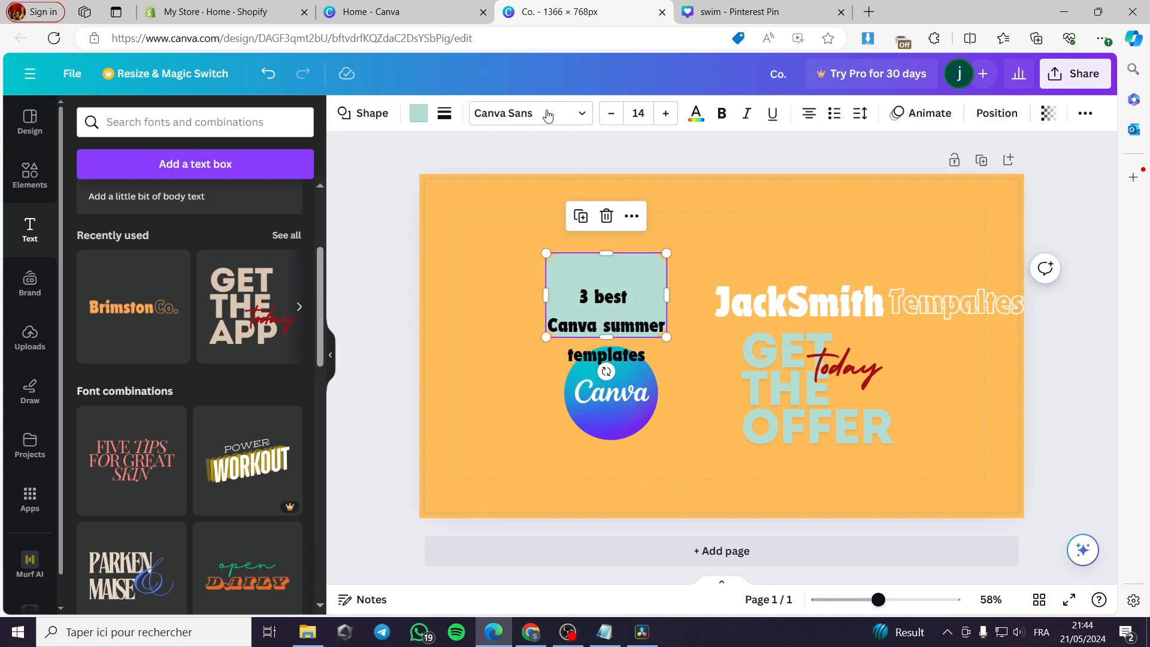
{"action": "left_click", "coordinate": [419, 113]}
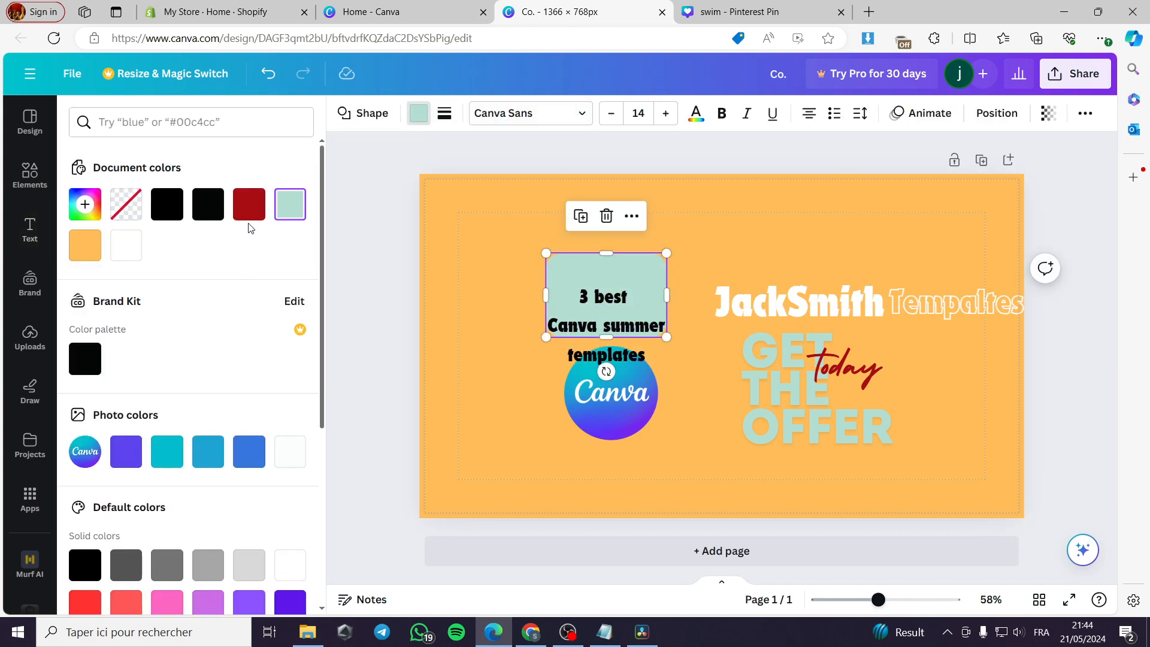
{"action": "left_click", "coordinate": [249, 208]}
{"action": "left_click", "coordinate": [167, 209]}
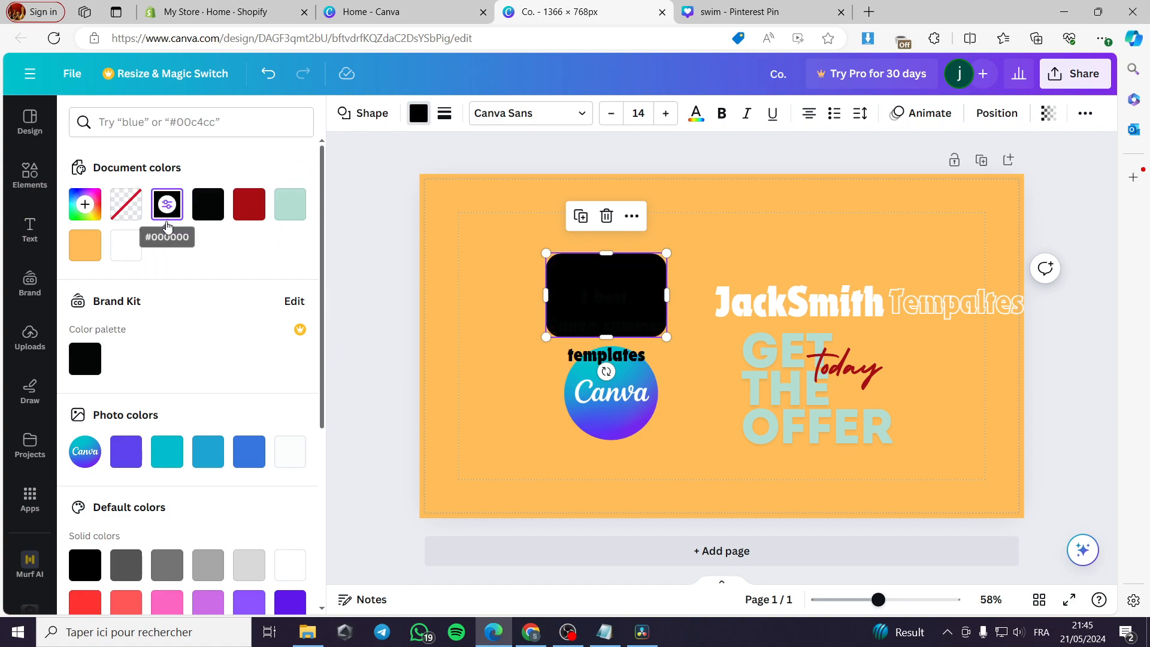
{"action": "left_click", "coordinate": [290, 204]}
{"action": "left_click", "coordinate": [85, 245]}
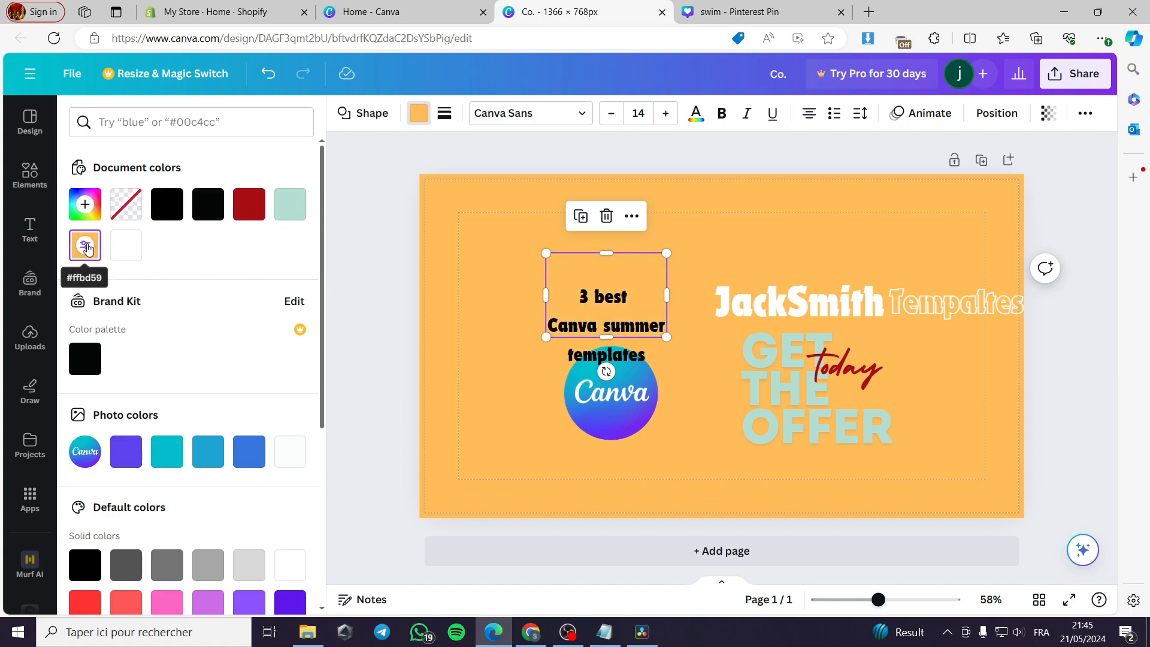
{"action": "left_click", "coordinate": [126, 452]}
{"action": "left_click", "coordinate": [165, 453]}
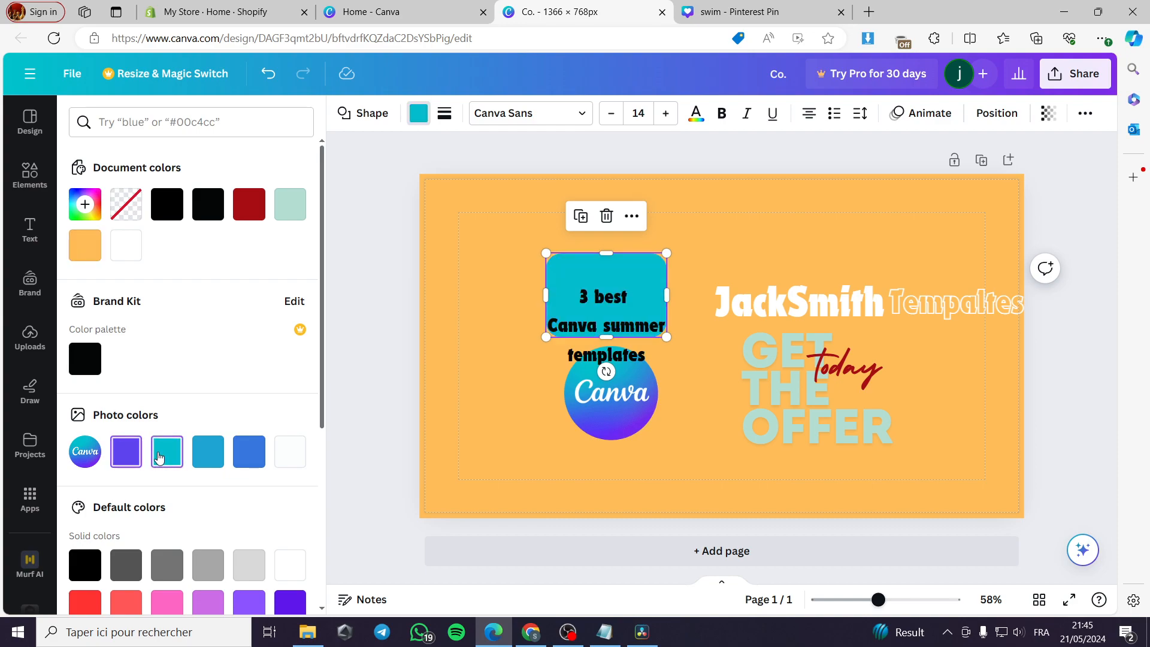
{"action": "left_click", "coordinate": [204, 456]}
{"action": "left_click", "coordinate": [167, 452]}
Move the heading text back up so it sits centered on the turquoise rounded shape
{"action": "mouse_move", "coordinate": [620, 323]}
{"action": "left_mouse_down"}
{"action": "mouse_move", "coordinate": [612, 292]}
{"action": "mouse_move", "coordinate": [620, 320]}
{"action": "mouse_move", "coordinate": [633, 324]}
{"action": "left_mouse_up"}
{"action": "left_click", "coordinate": [633, 358]}
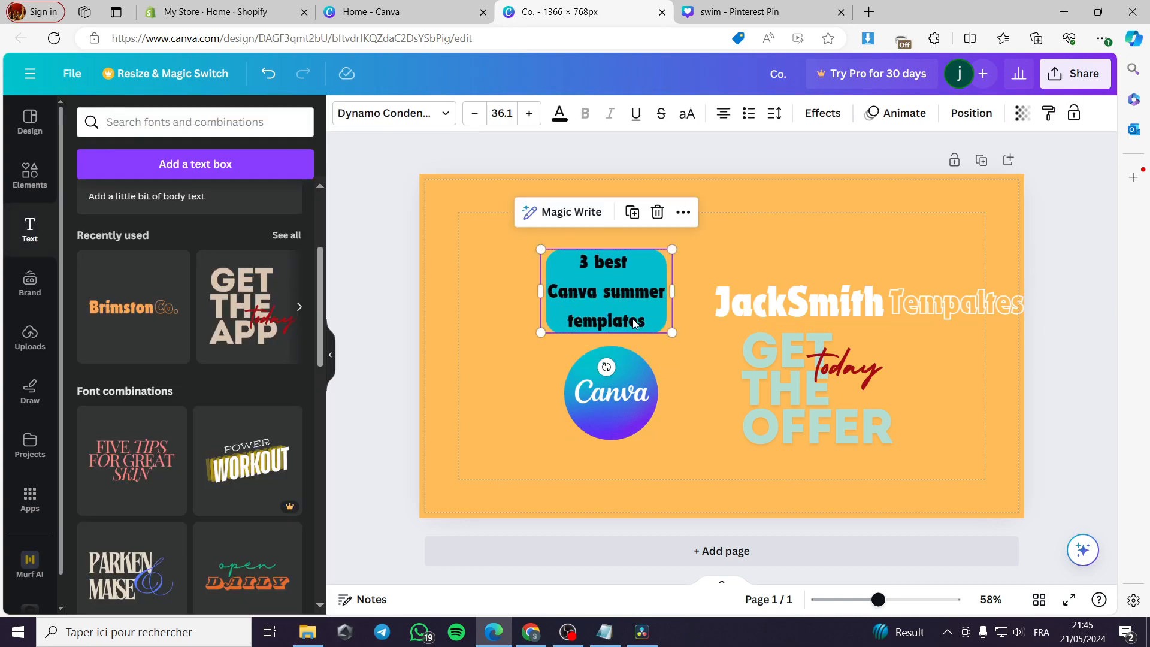
{"action": "left_click", "coordinate": [1087, 358]}
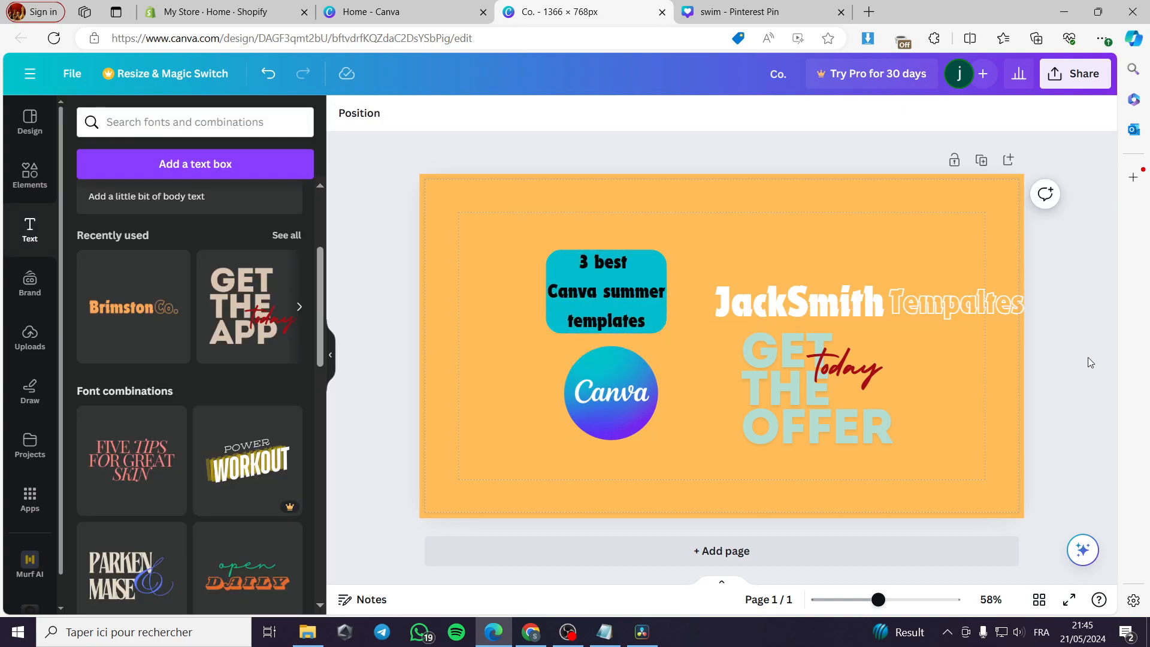
Shift the shop name text and the "GET THE OFFER today" text to the left, closer to the Canva logo
{"action": "left_click", "coordinate": [937, 306]}
{"action": "left_click_drag", "start_coordinate": [918, 308], "coordinate": [899, 305]}
{"action": "left_click_drag", "start_coordinate": [810, 344], "coordinate": [770, 344]}
{"action": "left_click", "coordinate": [922, 404]}
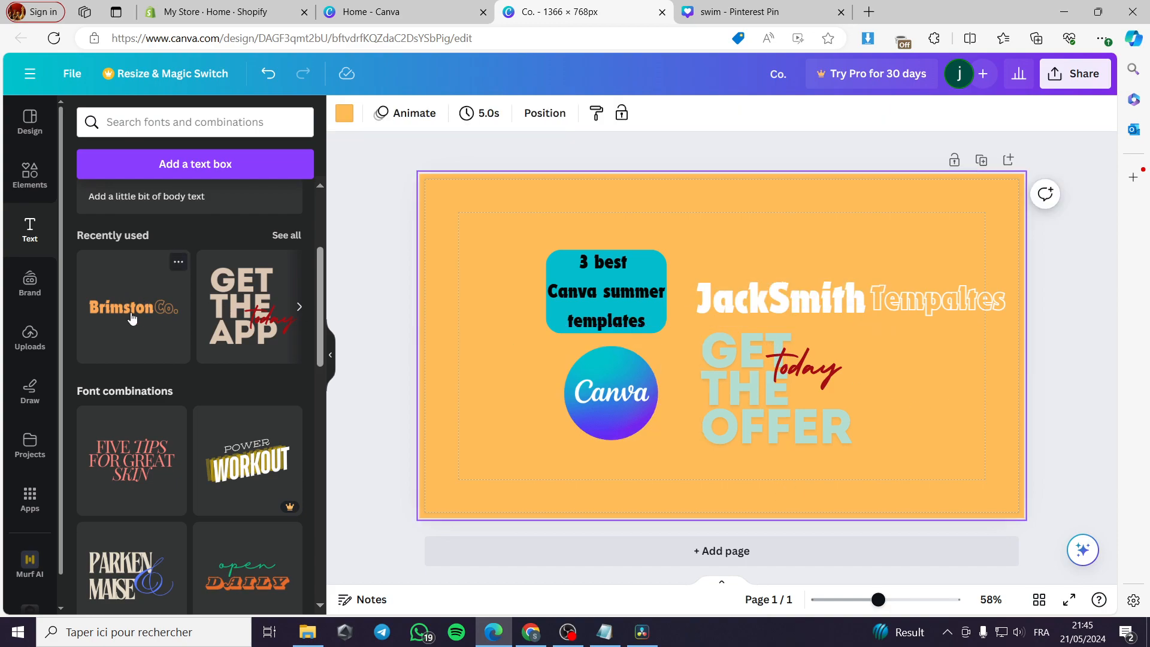
Find the "this is pure GOLD" font combination and insert it into the banner
{"action": "left_click", "coordinate": [161, 123]}
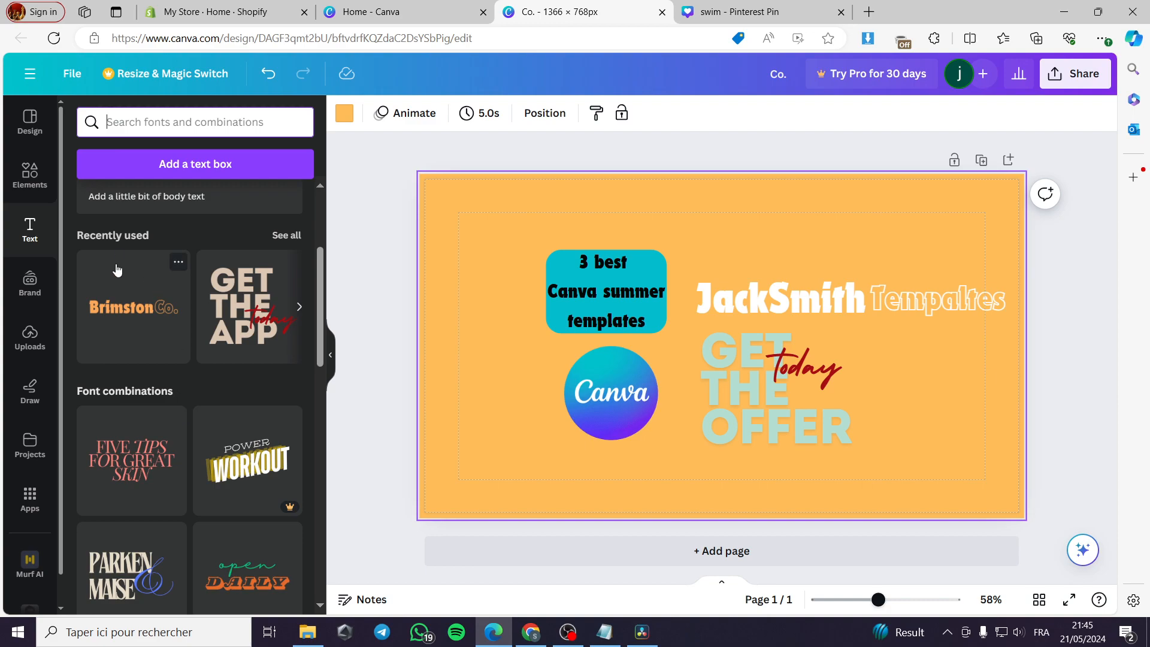
{"action": "scroll", "coordinate": [237, 422], "scroll_direction": "down", "scroll_amount": 5}
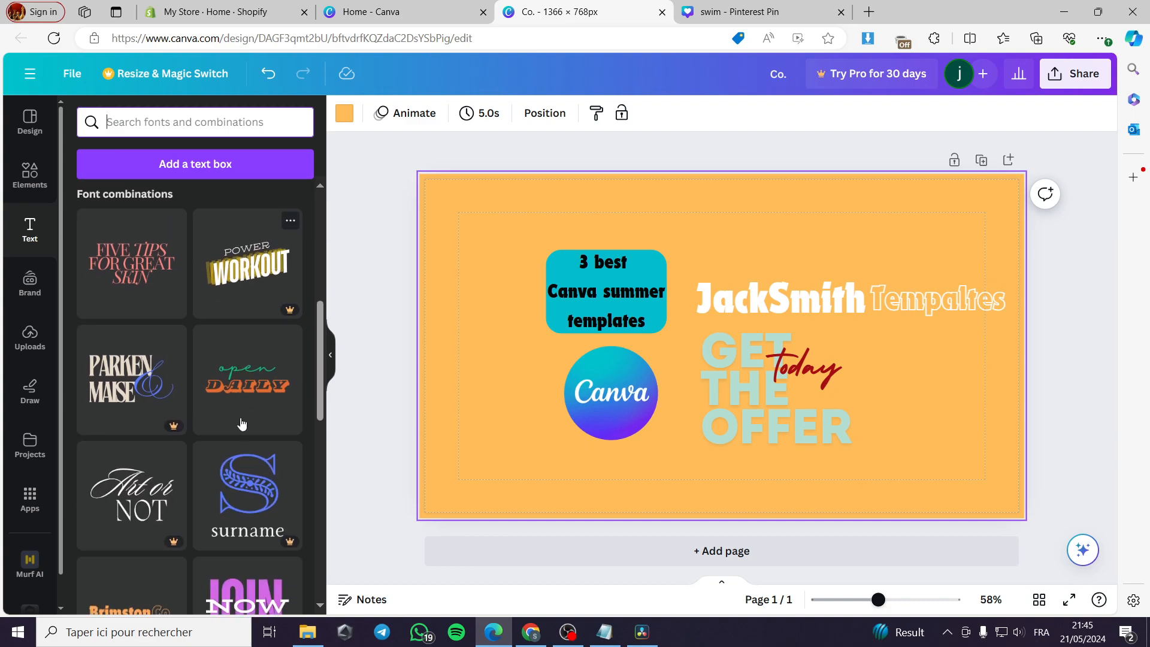
{"action": "scroll", "coordinate": [236, 422], "scroll_direction": "down", "scroll_amount": 8}
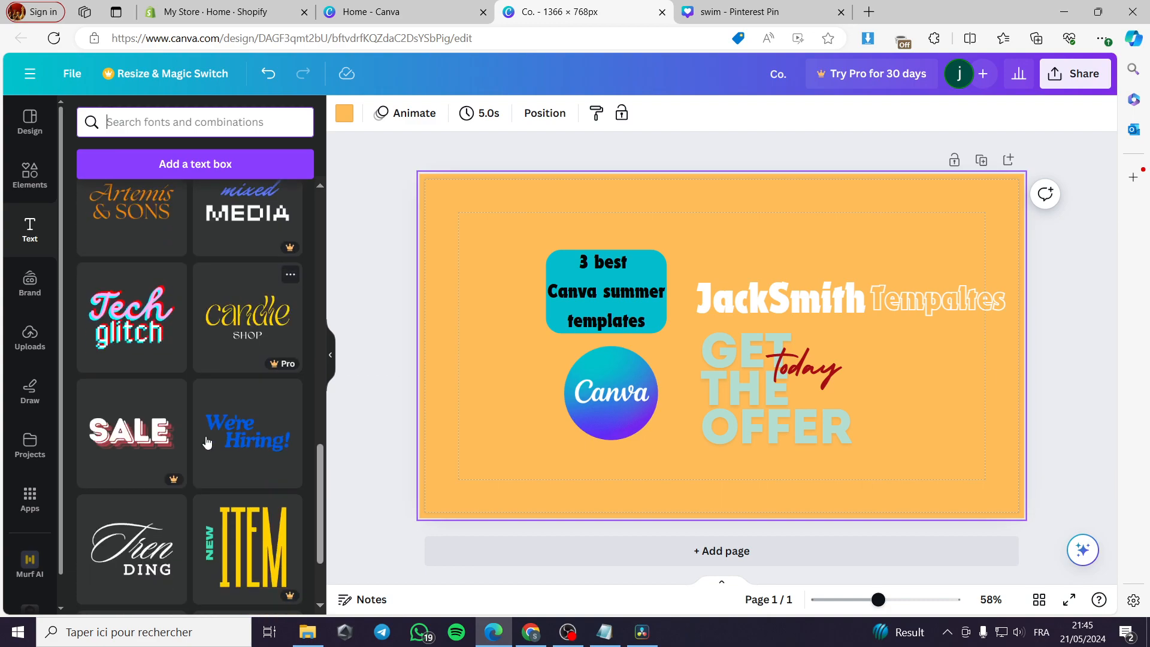
{"action": "scroll", "coordinate": [257, 343], "scroll_direction": "down", "scroll_amount": 4}
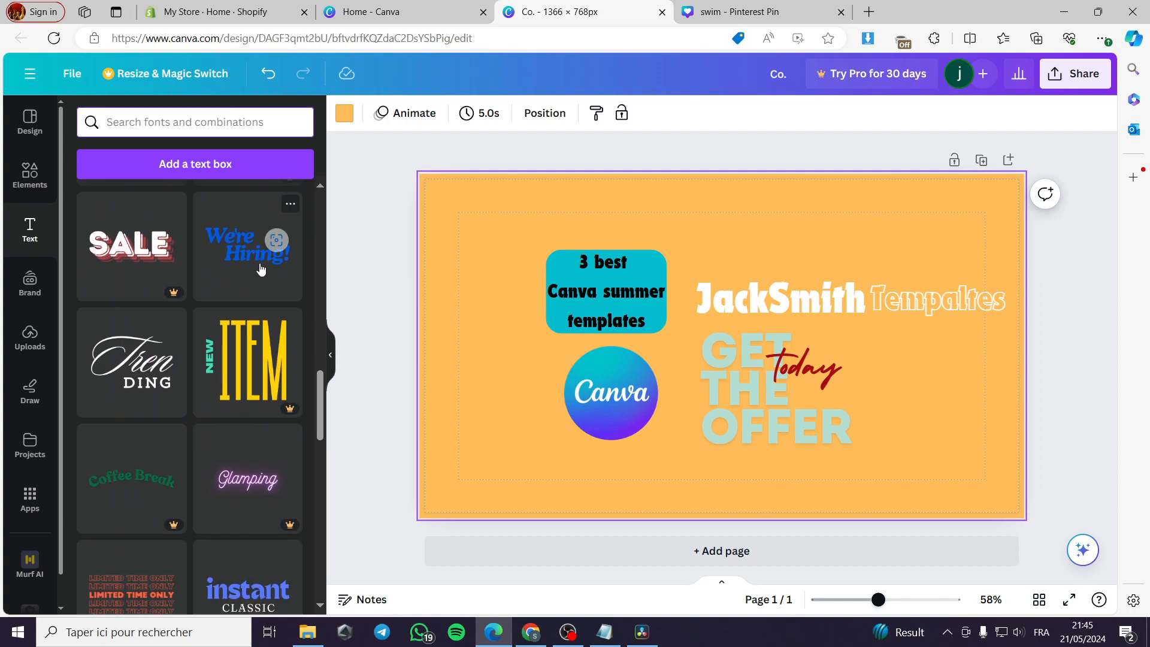
{"action": "scroll", "coordinate": [257, 343], "scroll_direction": "down", "scroll_amount": 5}
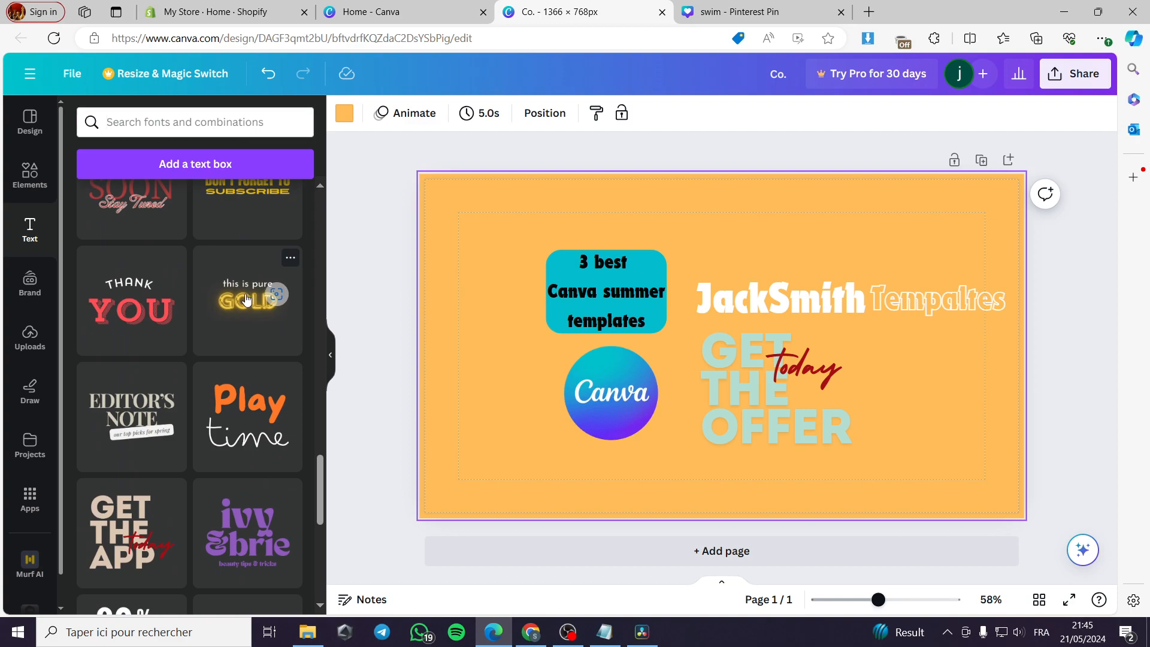
{"action": "left_click", "coordinate": [865, 281]}
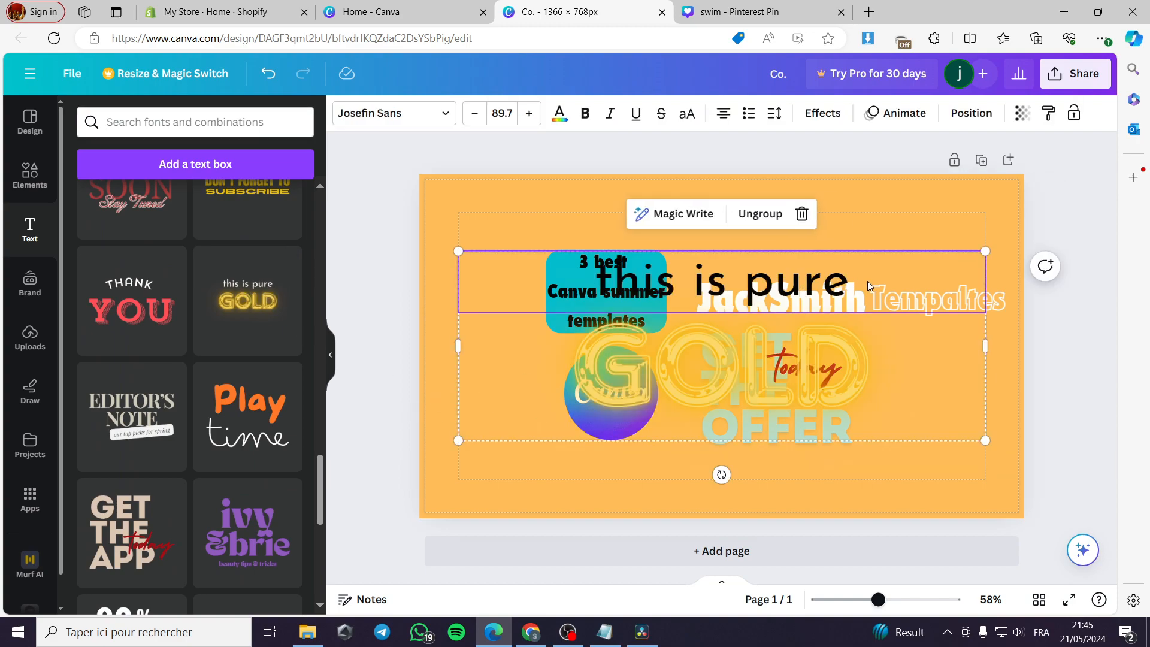
Replace "this is pure" with "Only for" and "GOLD" with "1.99" in the inserted text combination
{"action": "left_click", "coordinate": [868, 282]}
{"action": "type", "text": "O"}
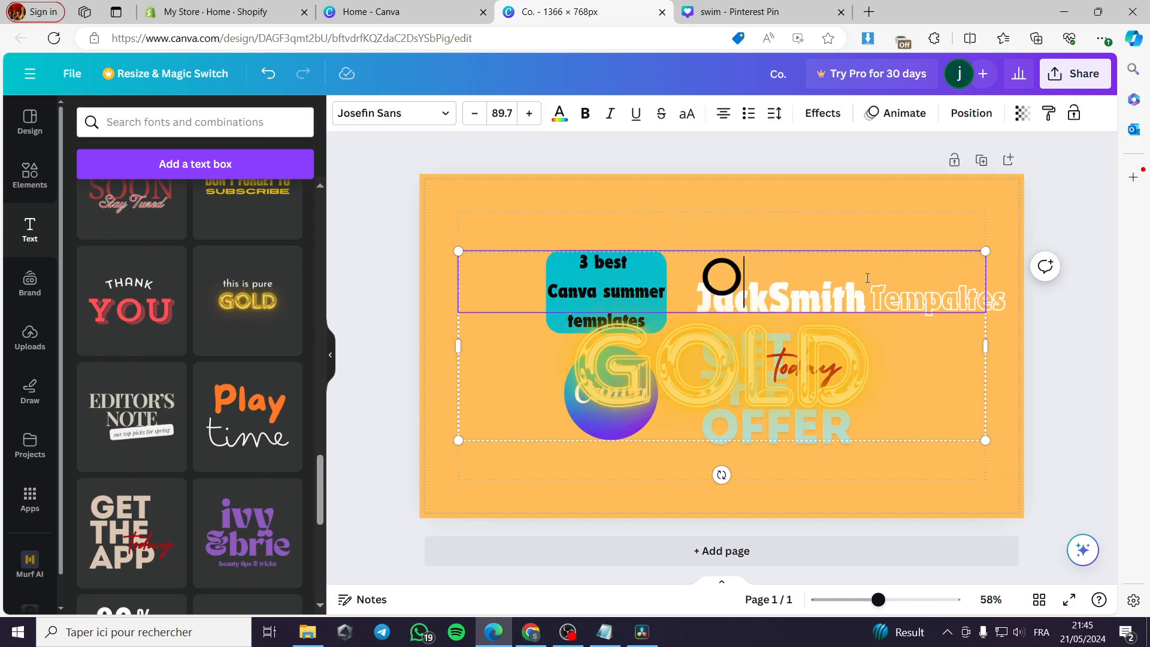
{"action": "type", "text": "nly for"}
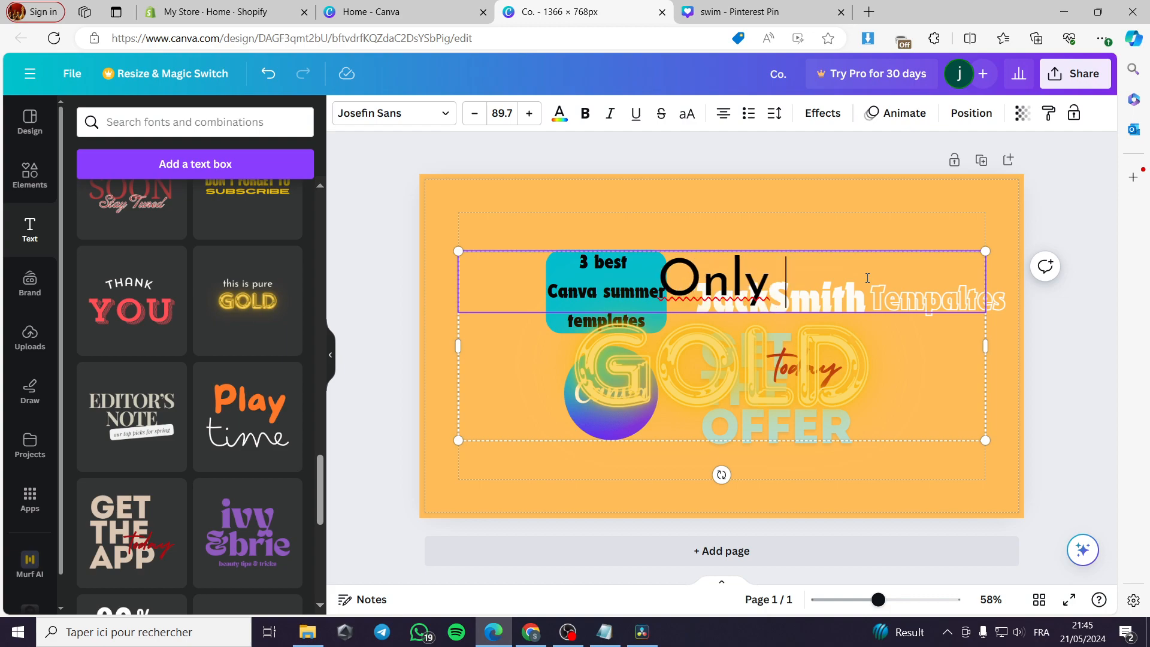
{"action": "double_click", "coordinate": [882, 381]}
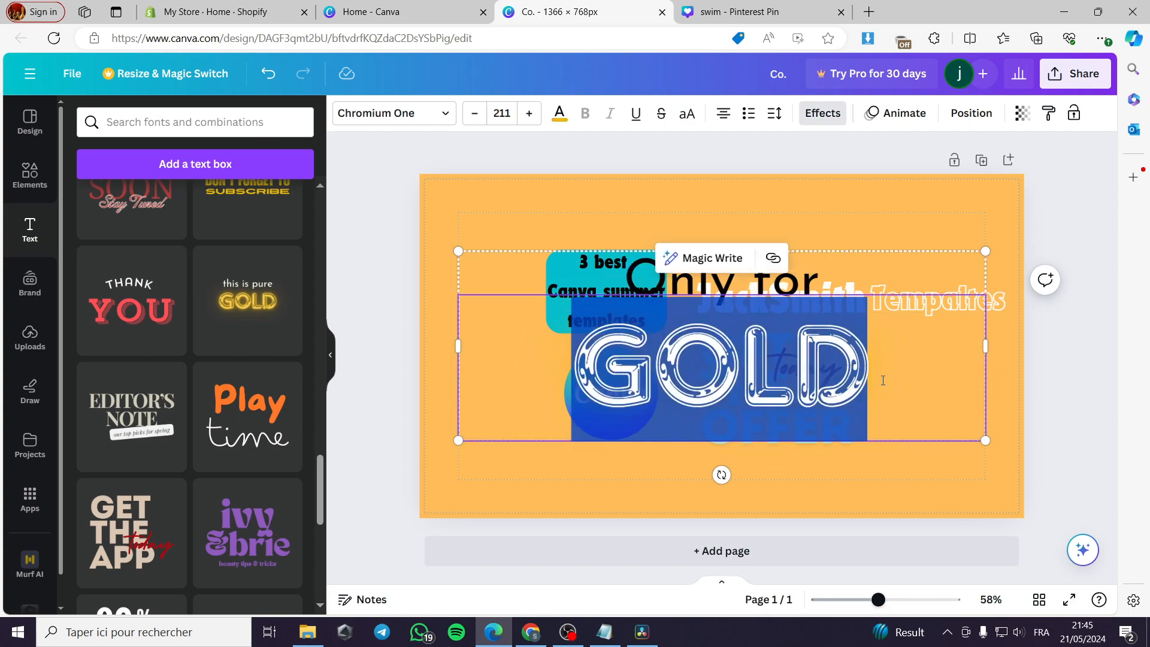
{"action": "type", "text": "1.99"}
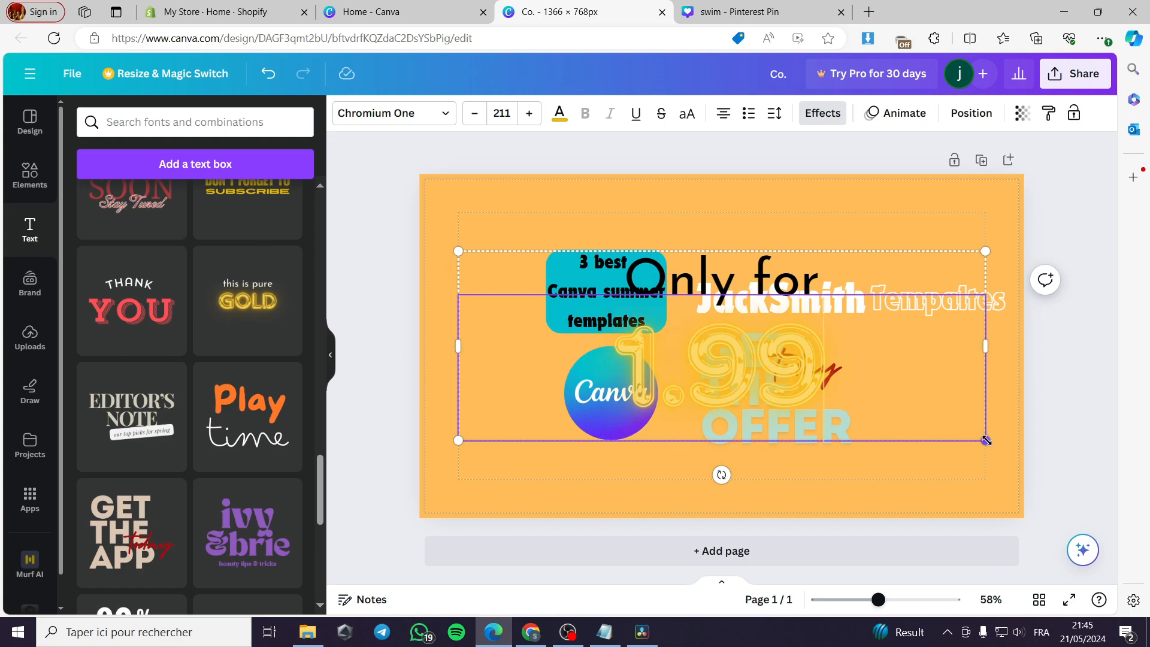
Shrink the "Only for 1.99" text combination and color the "1.99" text dark red
{"action": "left_click_drag", "start_coordinate": [985, 440], "coordinate": [496, 282]}
{"action": "left_click", "coordinate": [560, 109]}
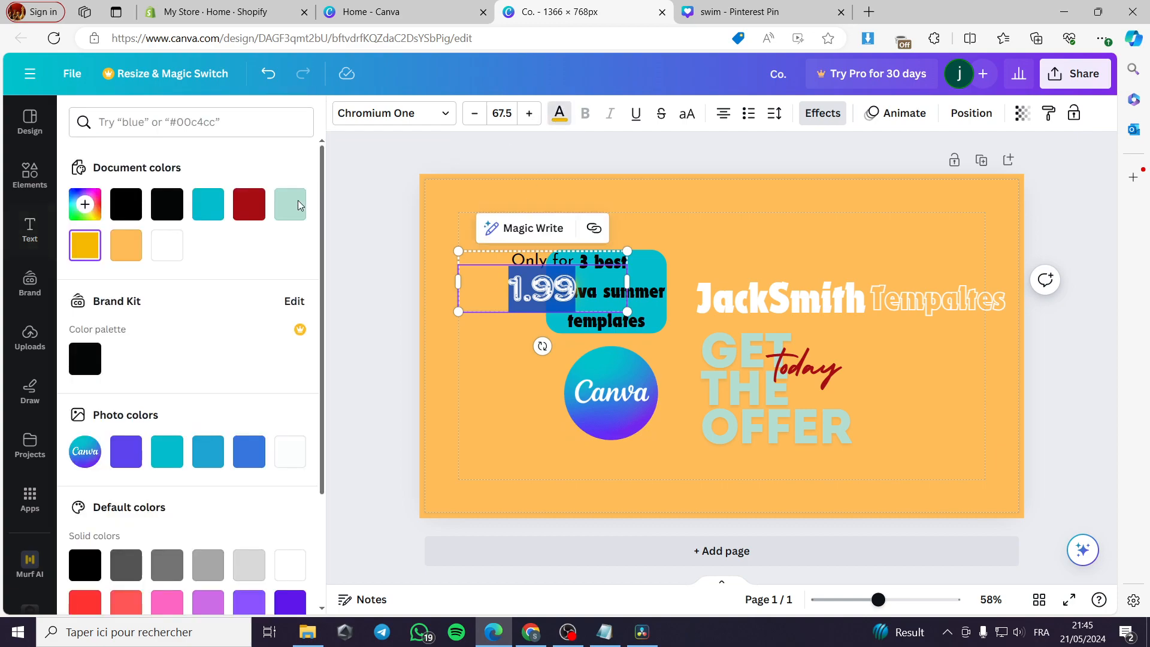
{"action": "left_click", "coordinate": [248, 204]}
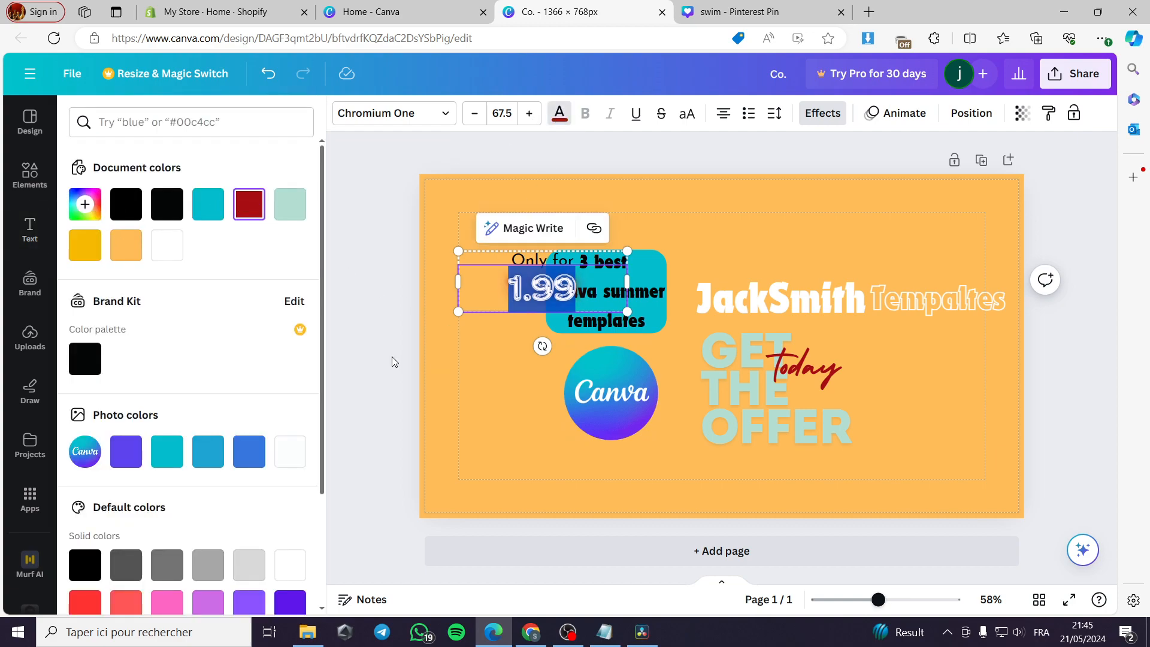
Move the "Only for" price combination beside the "GET THE OFFER" text and add a "$" after "1.99"
{"action": "key", "text": "Escape"}
{"action": "left_click_drag", "start_coordinate": [559, 294], "coordinate": [942, 433]}
{"action": "left_click", "coordinate": [949, 417]}
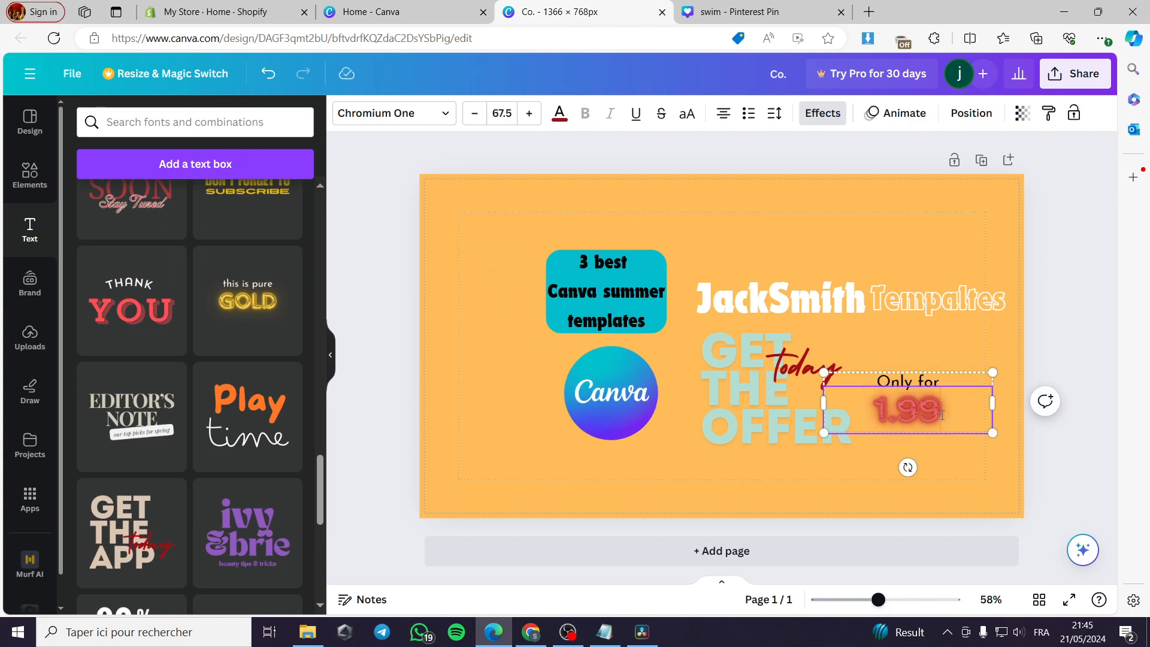
{"action": "type", "text": "$"}
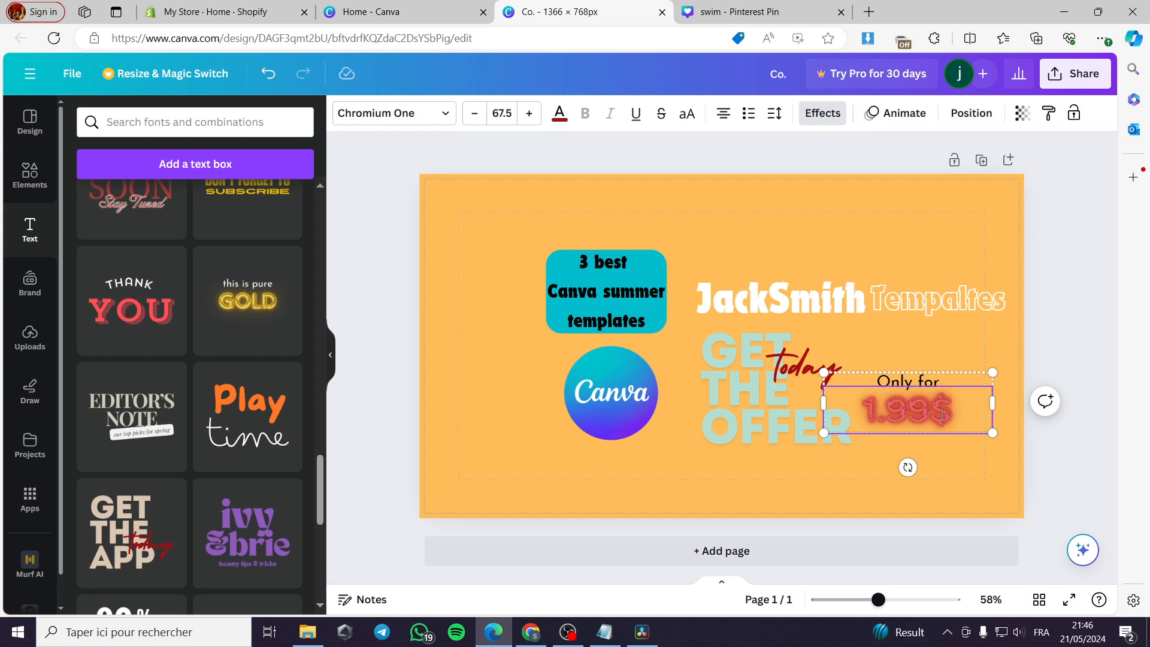
Recolor the whole "1.99$" text bright red using the default solid colors
{"action": "left_click_drag", "start_coordinate": [954, 414], "coordinate": [870, 417]}
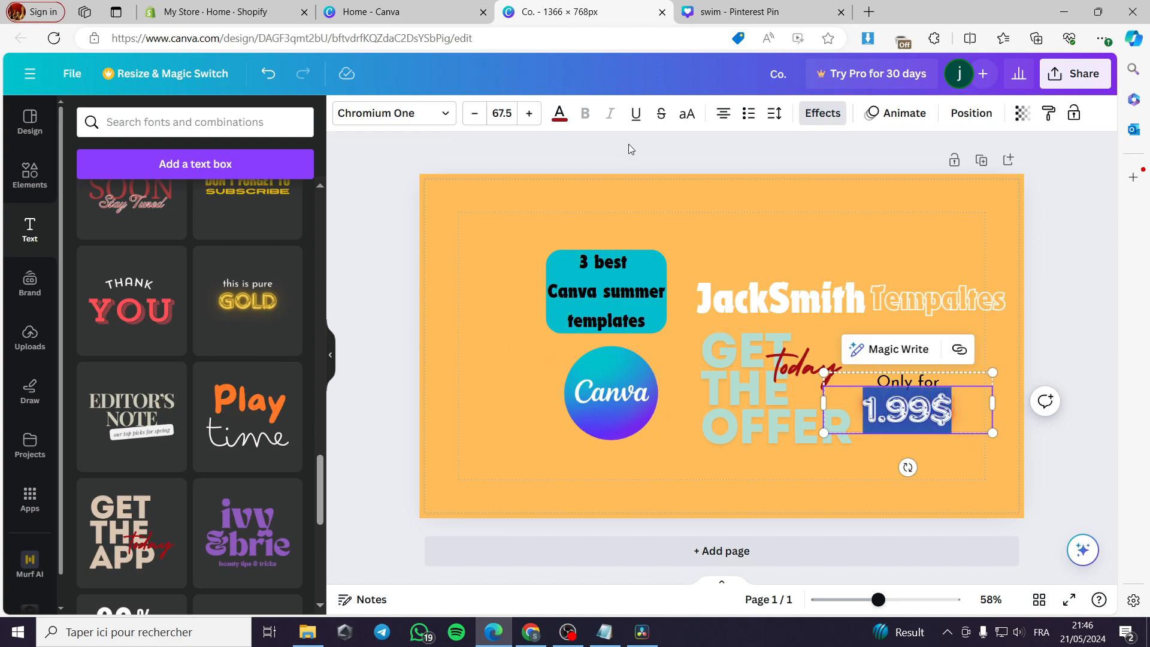
{"action": "left_click", "coordinate": [559, 113]}
{"action": "scroll", "coordinate": [235, 453], "scroll_direction": "down", "scroll_amount": 3}
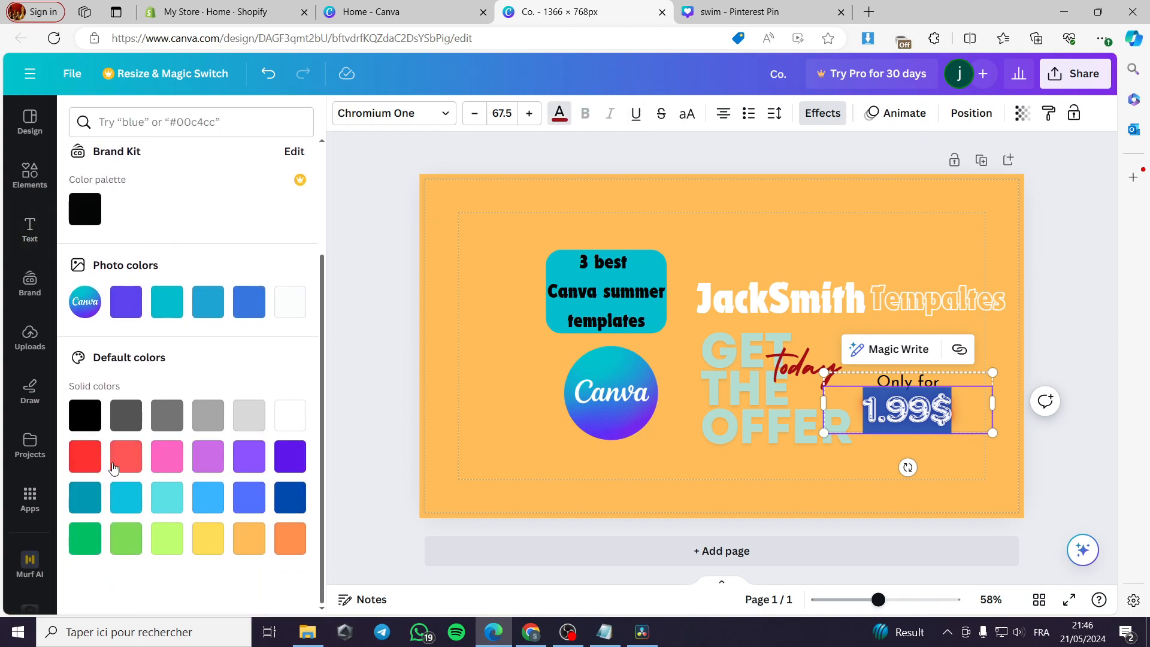
{"action": "left_click", "coordinate": [90, 462]}
{"action": "left_click", "coordinate": [1081, 440]}
{"action": "left_click", "coordinate": [1081, 440]}
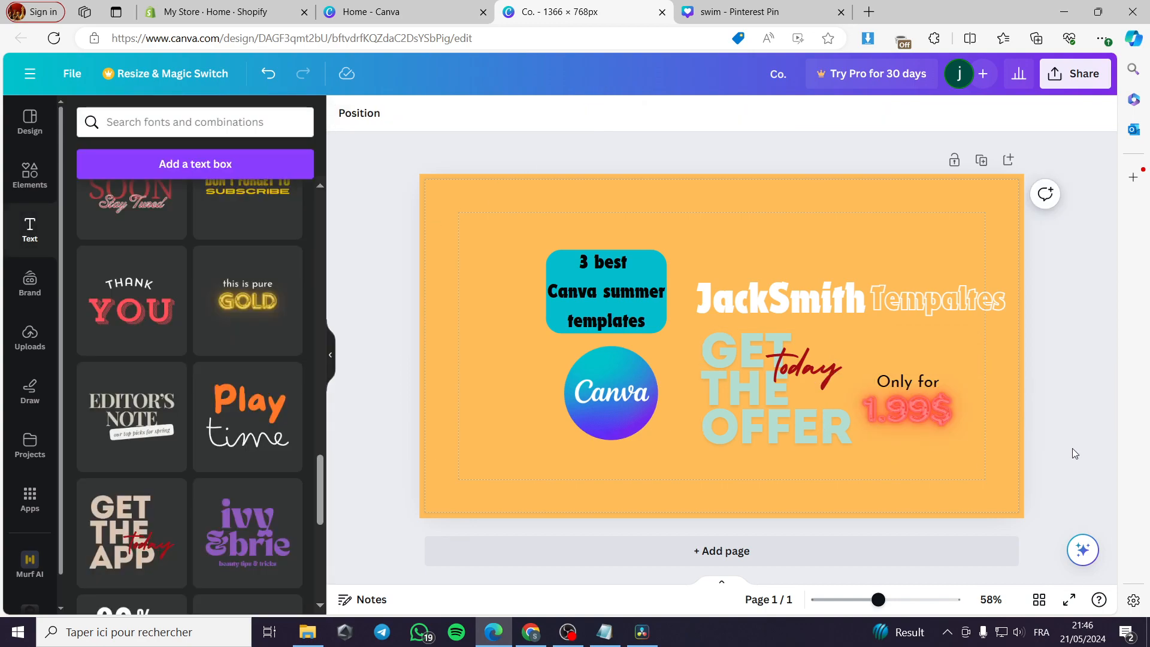
Change the color of the "1.99$" text to white
{"action": "left_click", "coordinate": [955, 415]}
{"action": "double_click", "coordinate": [957, 414]}
{"action": "left_click_drag", "start_coordinate": [957, 415], "coordinate": [885, 418]}
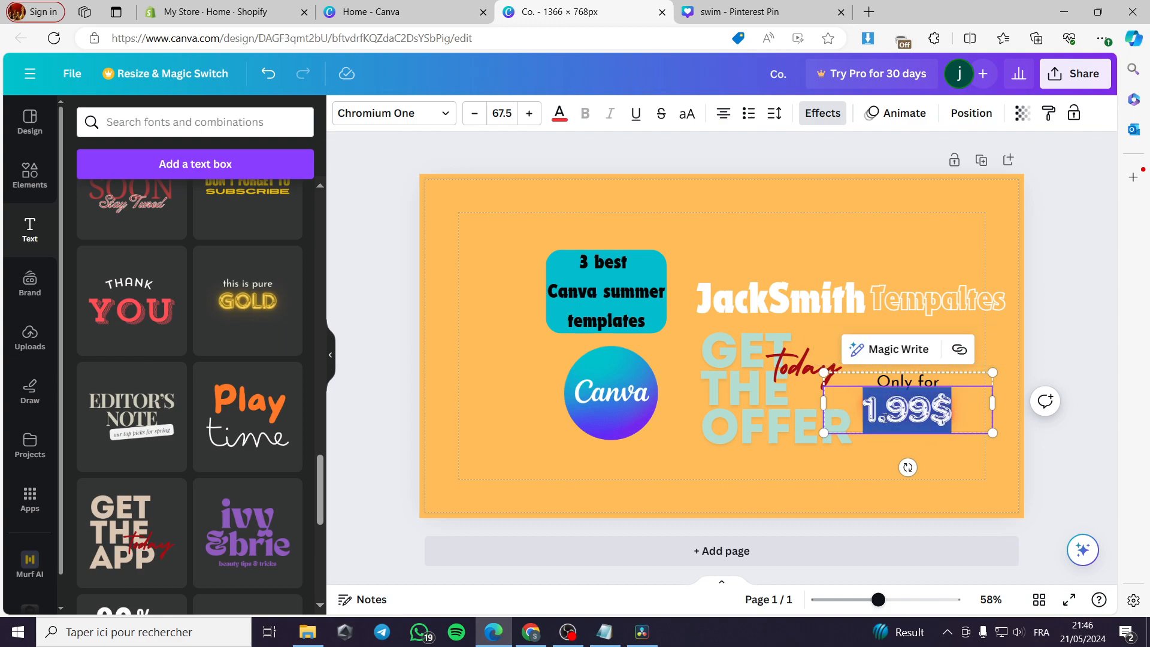
{"action": "left_click", "coordinate": [559, 113]}
{"action": "left_click", "coordinate": [176, 242]}
{"action": "left_click", "coordinate": [1078, 456]}
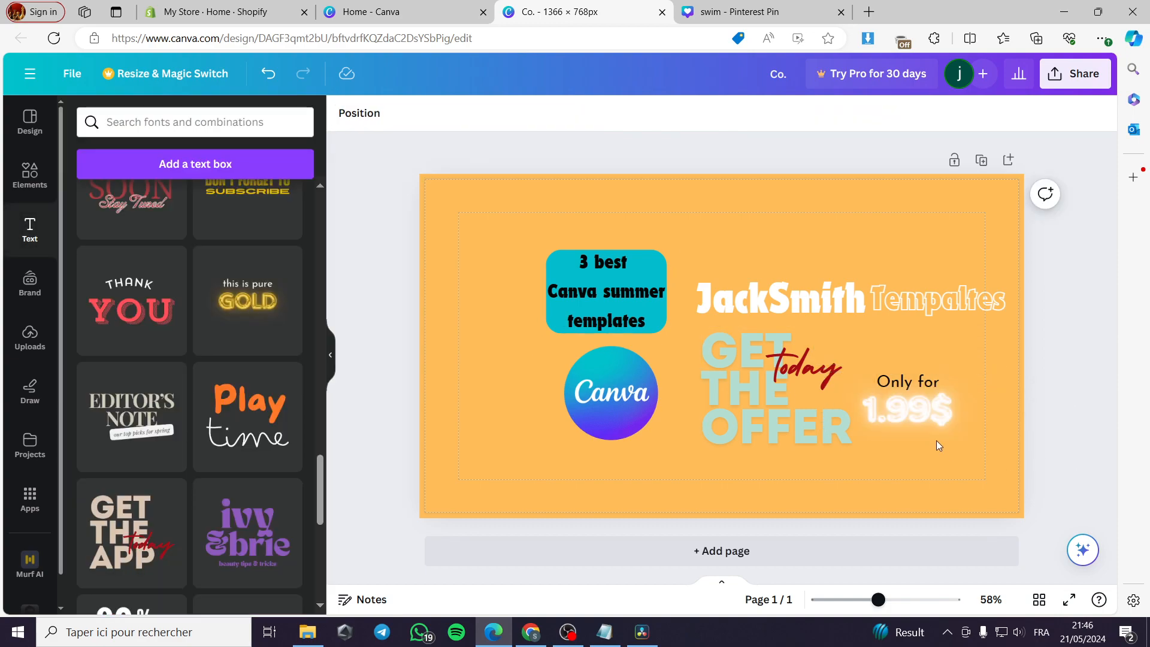
Nudge the "Only for 1.99$" combination slightly up and to the right, away from the "OFFER" text
{"action": "left_click", "coordinate": [910, 383]}
{"action": "left_click_drag", "start_coordinate": [911, 383], "coordinate": [934, 383]}
{"action": "left_click", "coordinate": [979, 433]}
{"action": "left_click", "coordinate": [1079, 454]}
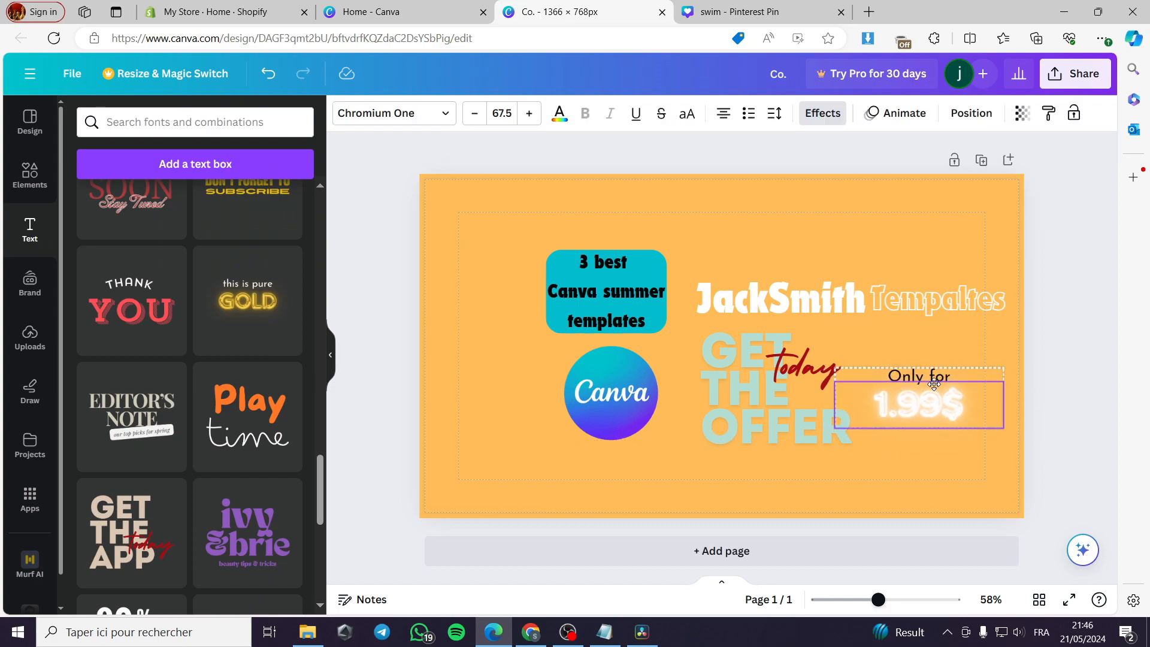
{"action": "left_click", "coordinate": [1106, 448]}
Download the finished banner as a PNG at its original size
{"action": "left_click", "coordinate": [1062, 73]}
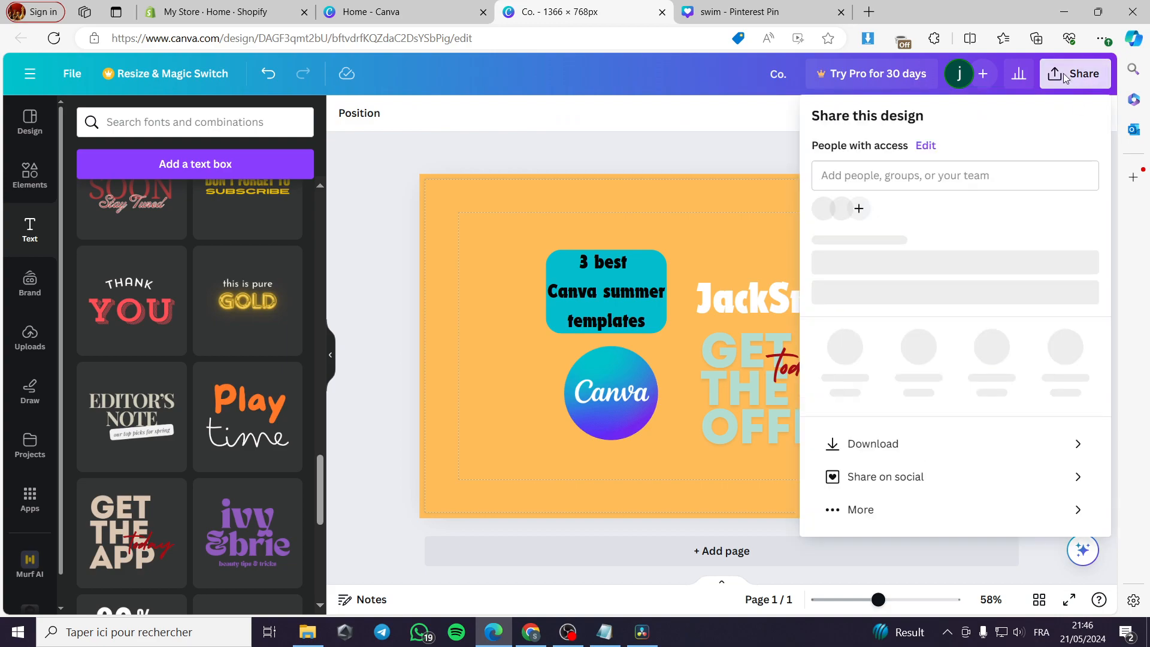
{"action": "left_click", "coordinate": [953, 454]}
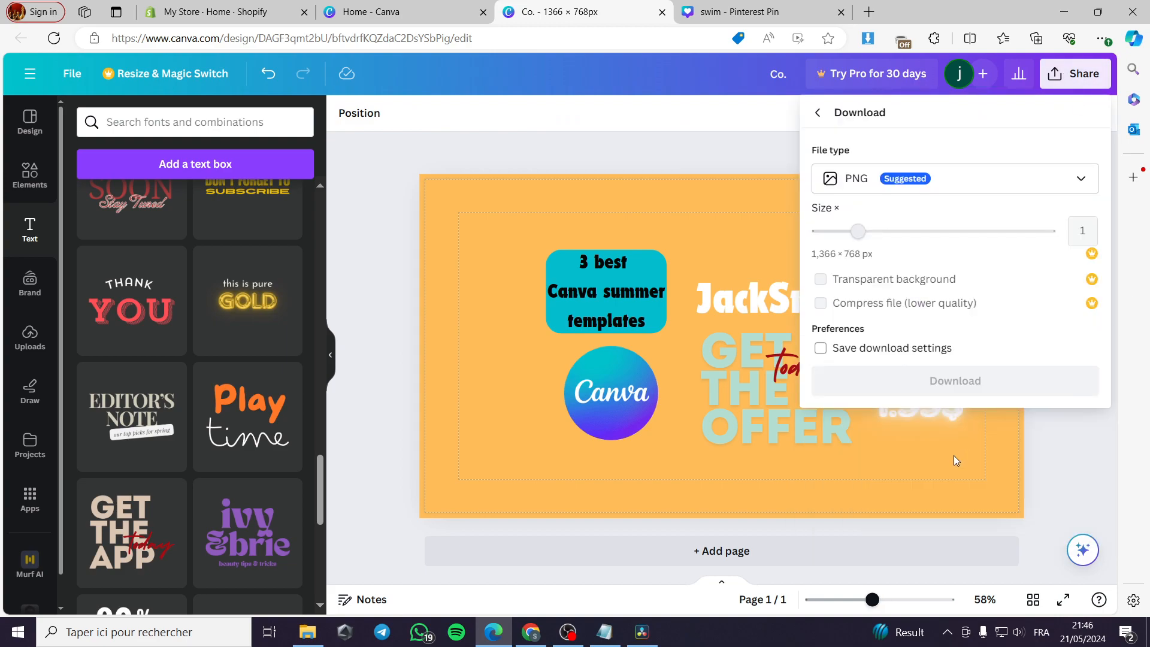
{"action": "left_click", "coordinate": [955, 380]}
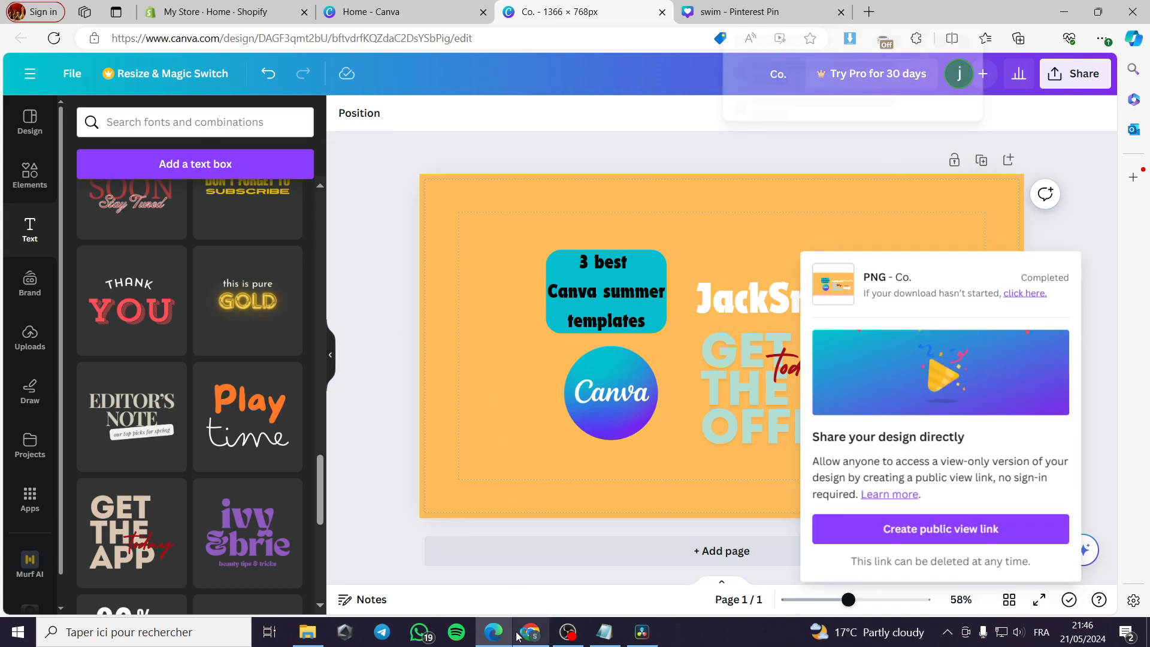
Switch to the Shopify admin and start a new product titled "Canva summer template"
{"action": "left_click", "coordinate": [200, 6]}
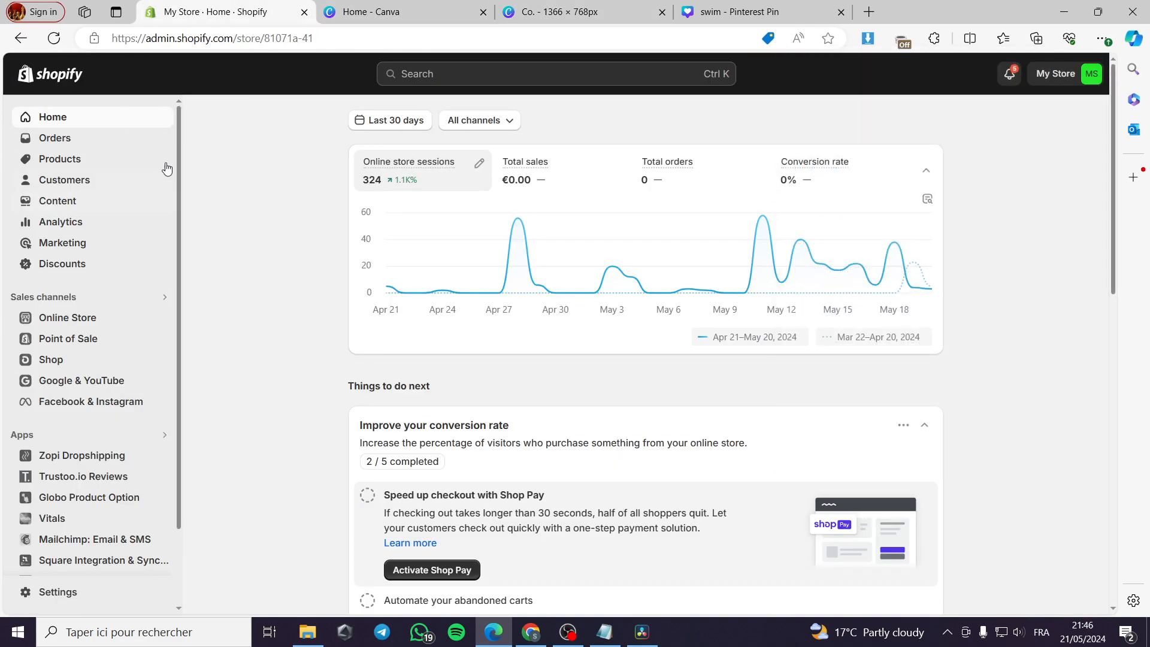
{"action": "left_click", "coordinate": [72, 159]}
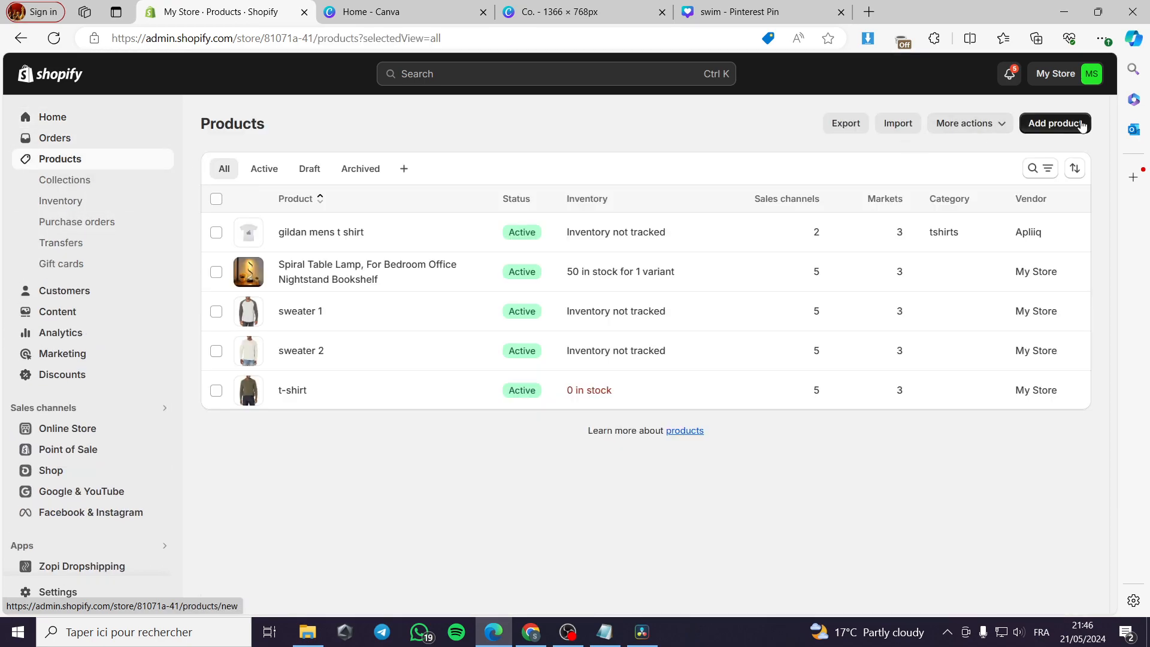
{"action": "left_click", "coordinate": [1081, 124]}
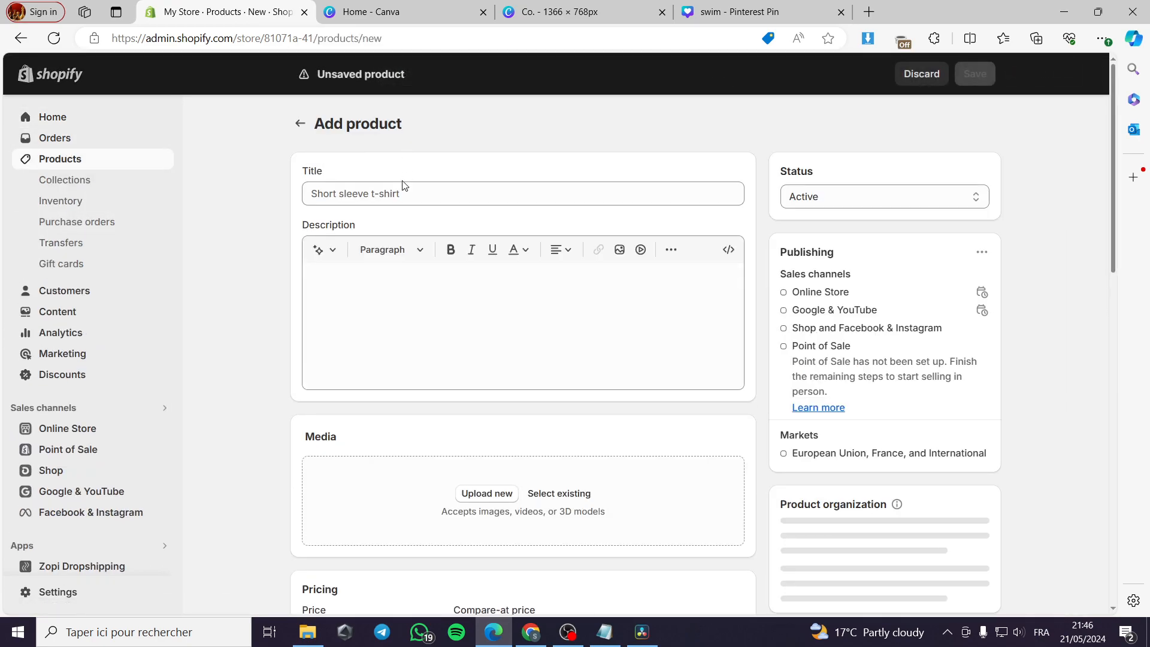
{"action": "left_click", "coordinate": [403, 191]}
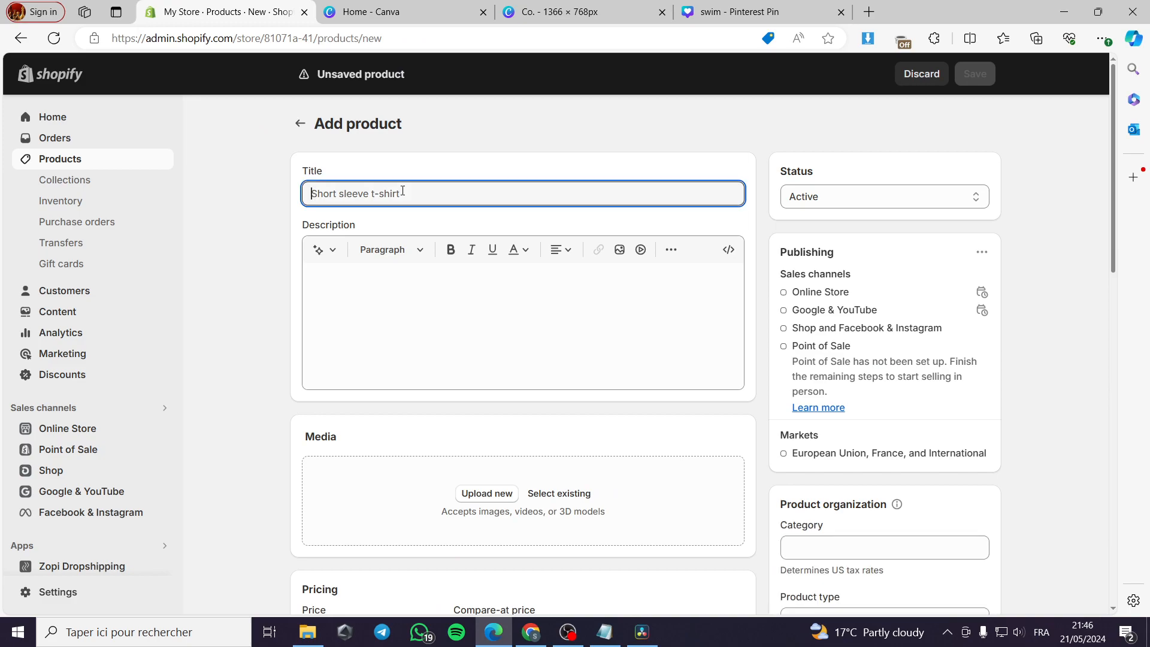
{"action": "type", "text": "Canva summer te"}
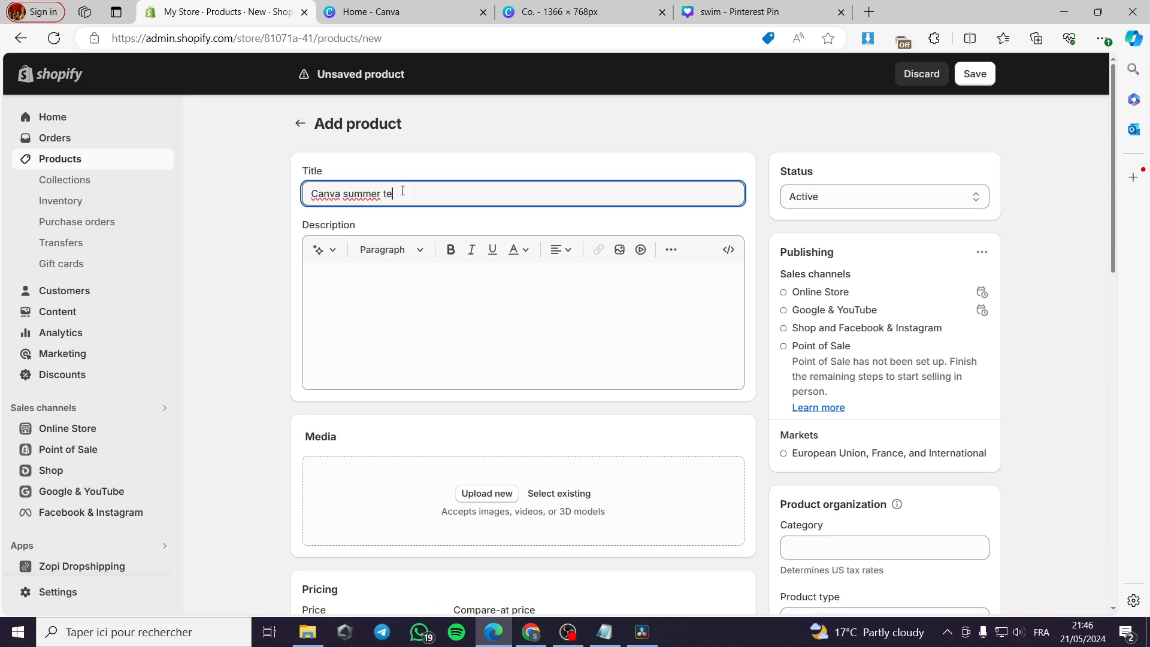
Reuse the title to write the product description "Canva summer template only the best for social media content."
{"action": "left_click", "coordinate": [388, 316]}
{"action": "left_click_drag", "start_coordinate": [426, 193], "coordinate": [252, 207]}
{"action": "key", "text": "ctrl+c"}
{"action": "left_click", "coordinate": [383, 298]}
{"action": "key", "text": "ctrl+v"}
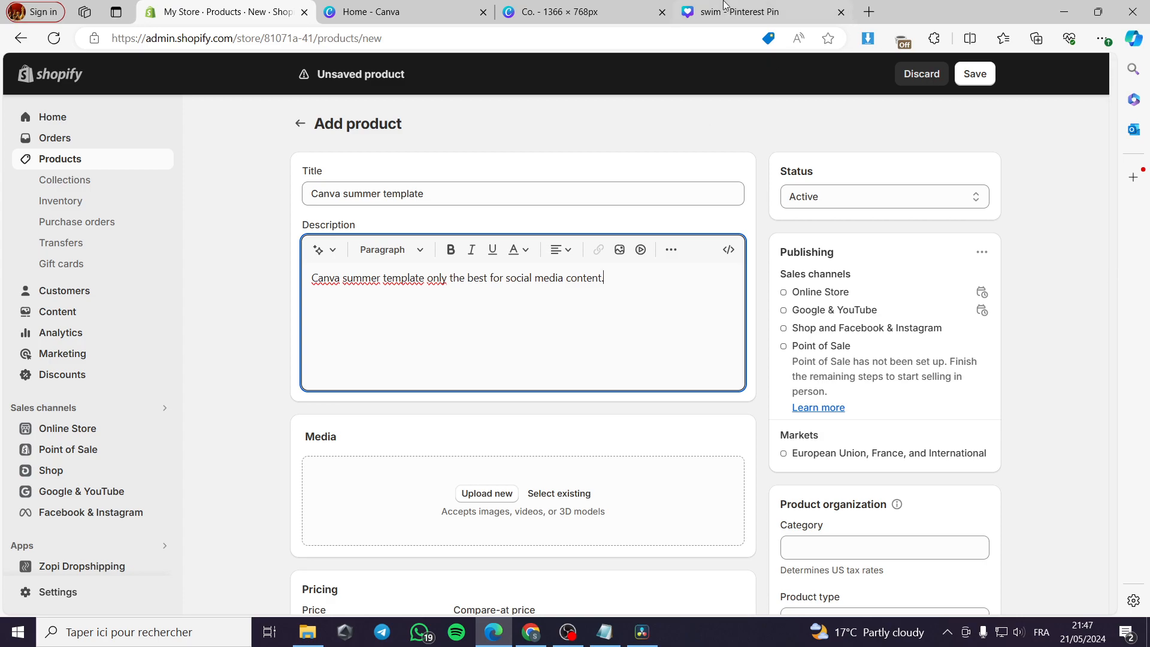
Switch to Canva and review the "Co." banner and the pages of the swim Pinterest Pin design
{"action": "left_click", "coordinate": [407, 12]}
{"action": "left_click", "coordinate": [595, 6]}
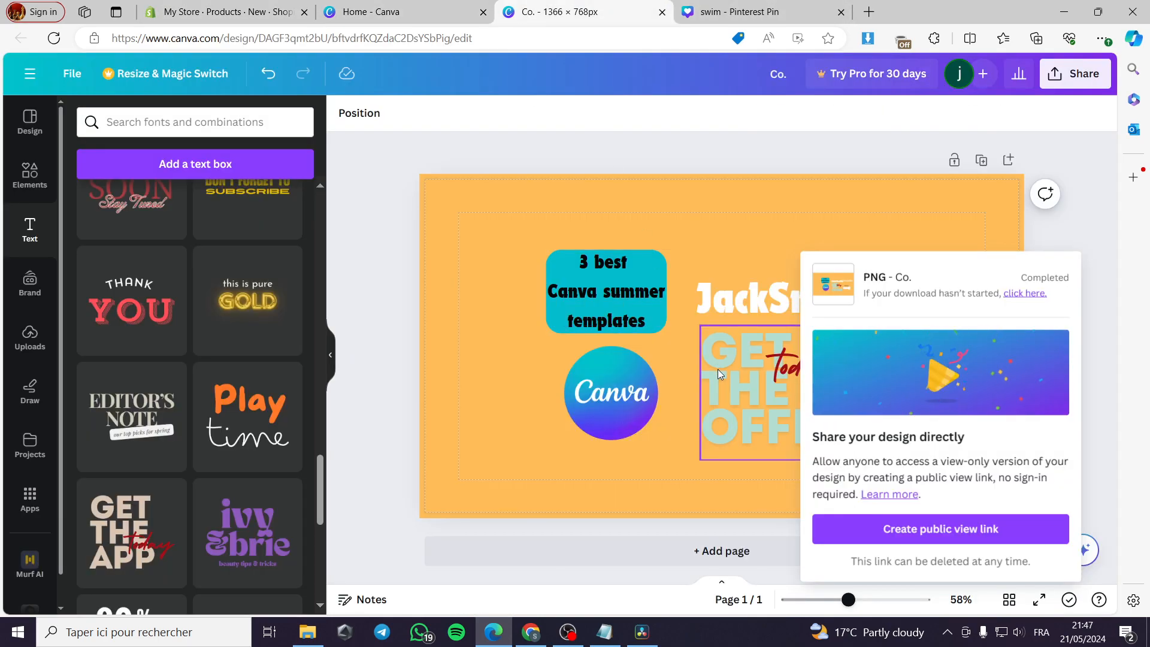
{"action": "left_click", "coordinate": [769, 9]}
{"action": "scroll", "coordinate": [835, 404], "scroll_direction": "down", "scroll_amount": 8}
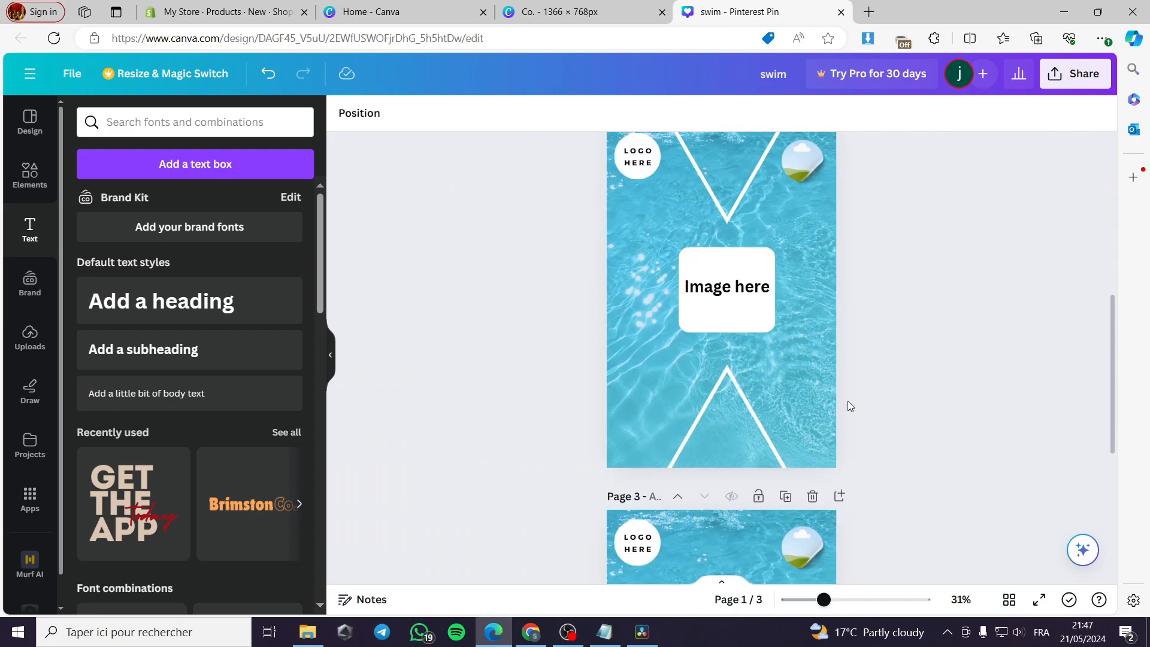
{"action": "scroll", "coordinate": [826, 437], "scroll_direction": "down", "scroll_amount": 1}
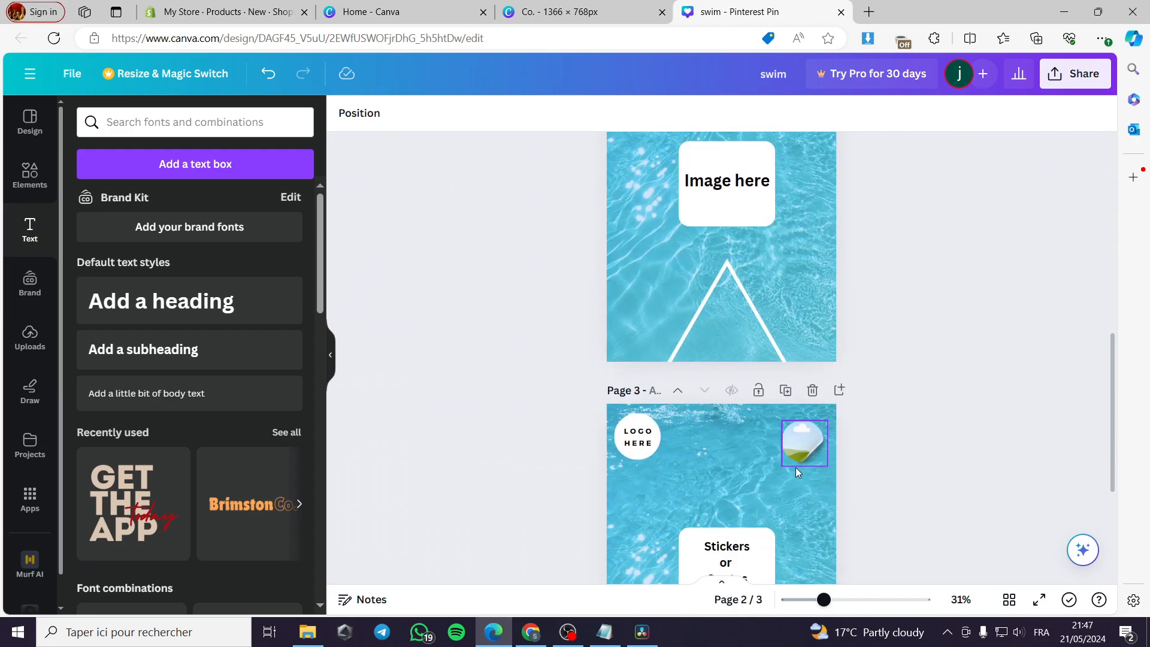
{"action": "scroll", "coordinate": [616, 272], "scroll_direction": "up", "scroll_amount": 5}
{"action": "scroll", "coordinate": [612, 176], "scroll_direction": "up", "scroll_amount": 3}
Search the templates on the Canva home page for "pinterest" and examine the suggested formats
{"action": "left_click", "coordinate": [372, 12]}
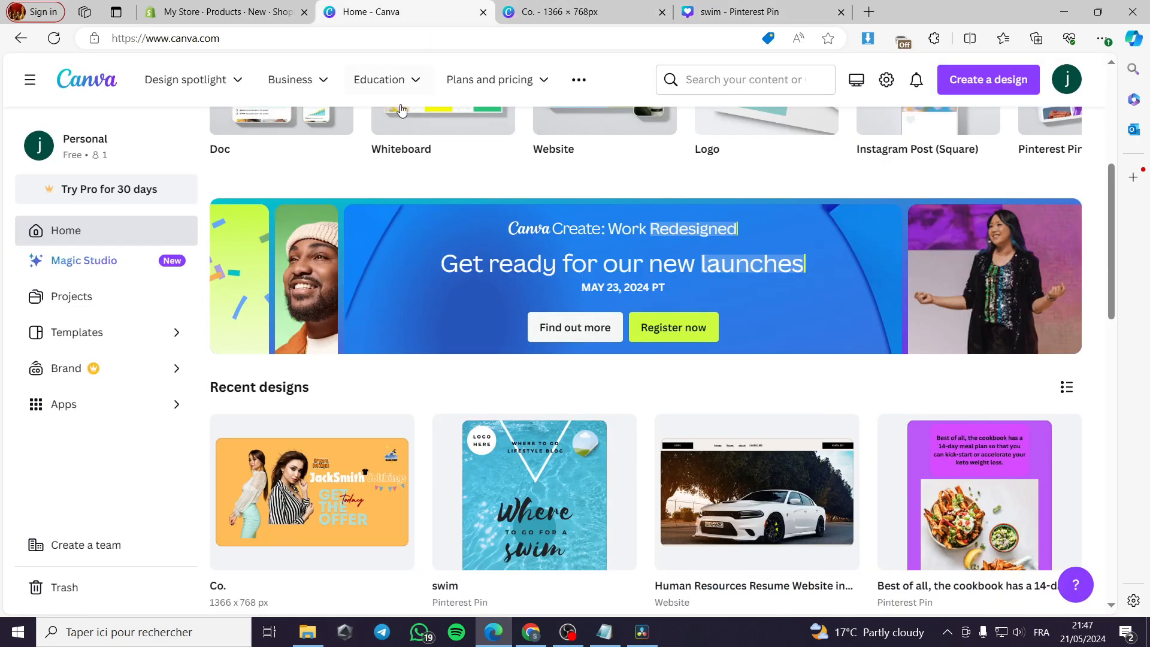
{"action": "scroll", "coordinate": [418, 291], "scroll_direction": "up", "scroll_amount": 5}
{"action": "left_click", "coordinate": [663, 217]}
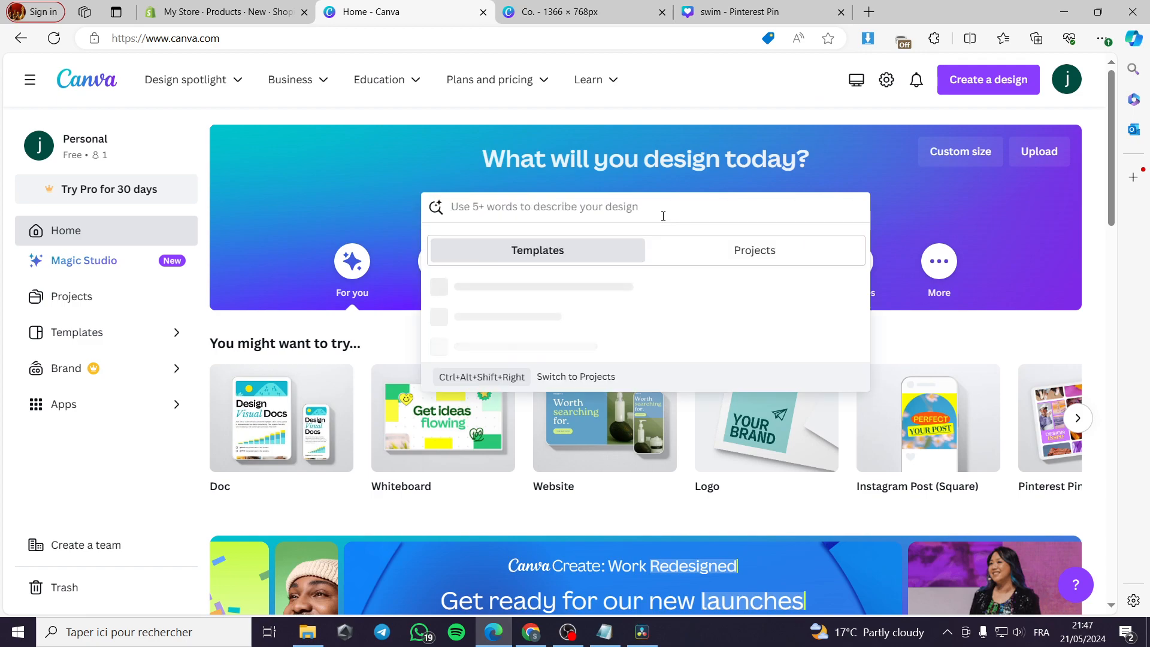
{"action": "type", "text": "pu"}
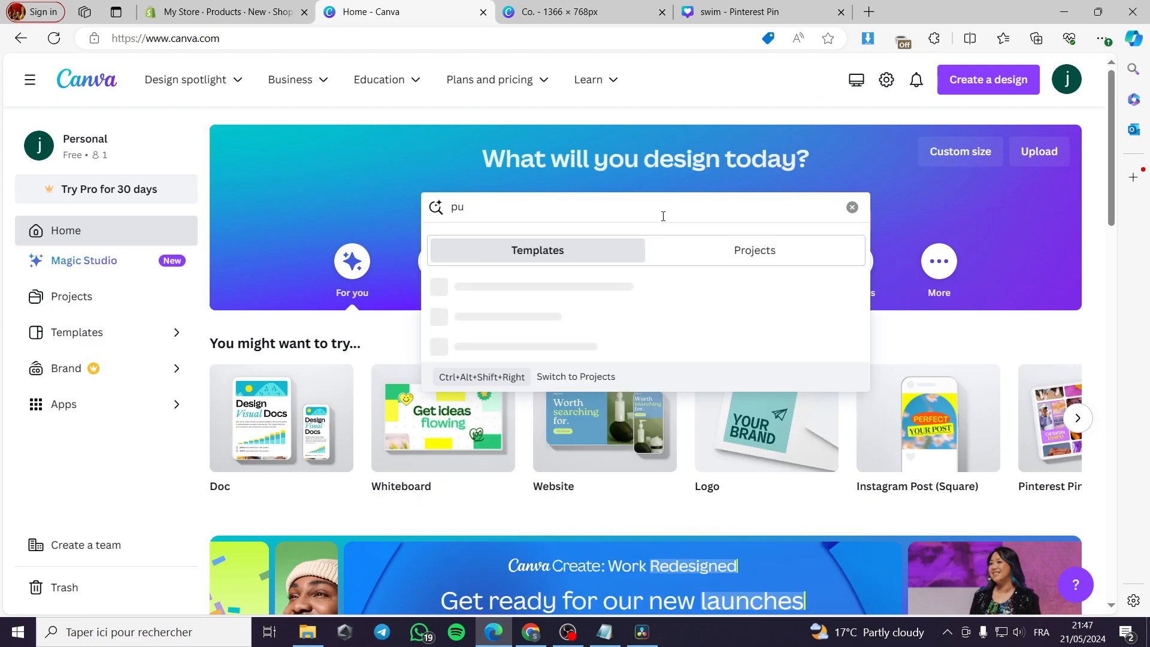
{"action": "type", "text": "interest"}
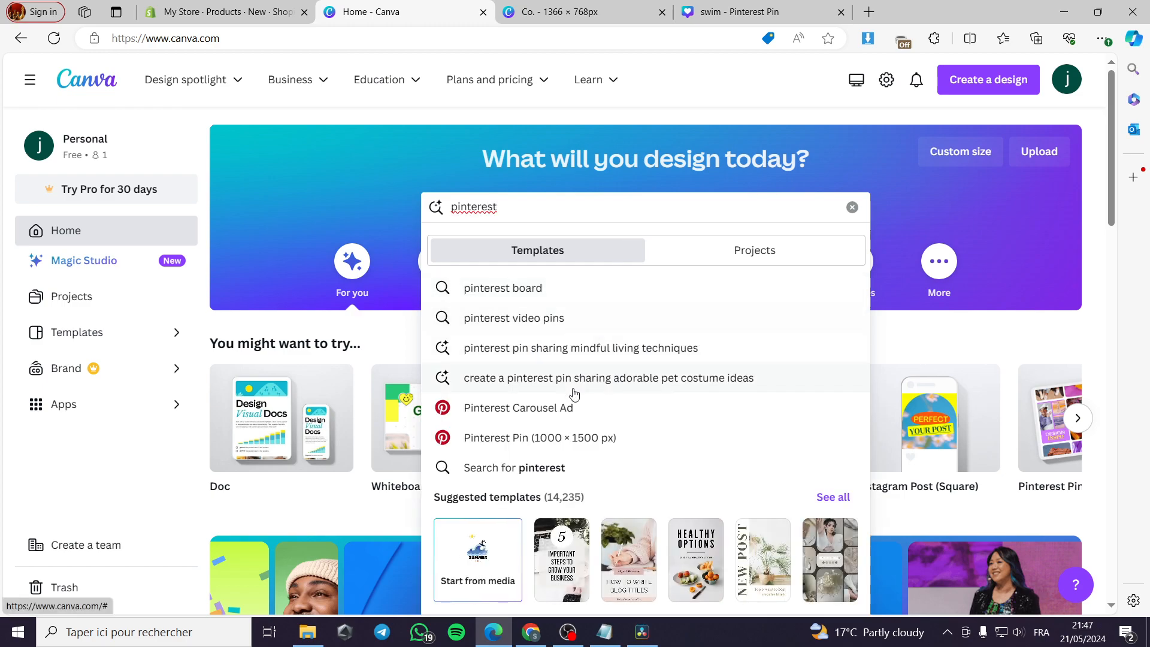
{"action": "scroll", "coordinate": [593, 470], "scroll_direction": "down", "scroll_amount": 1}
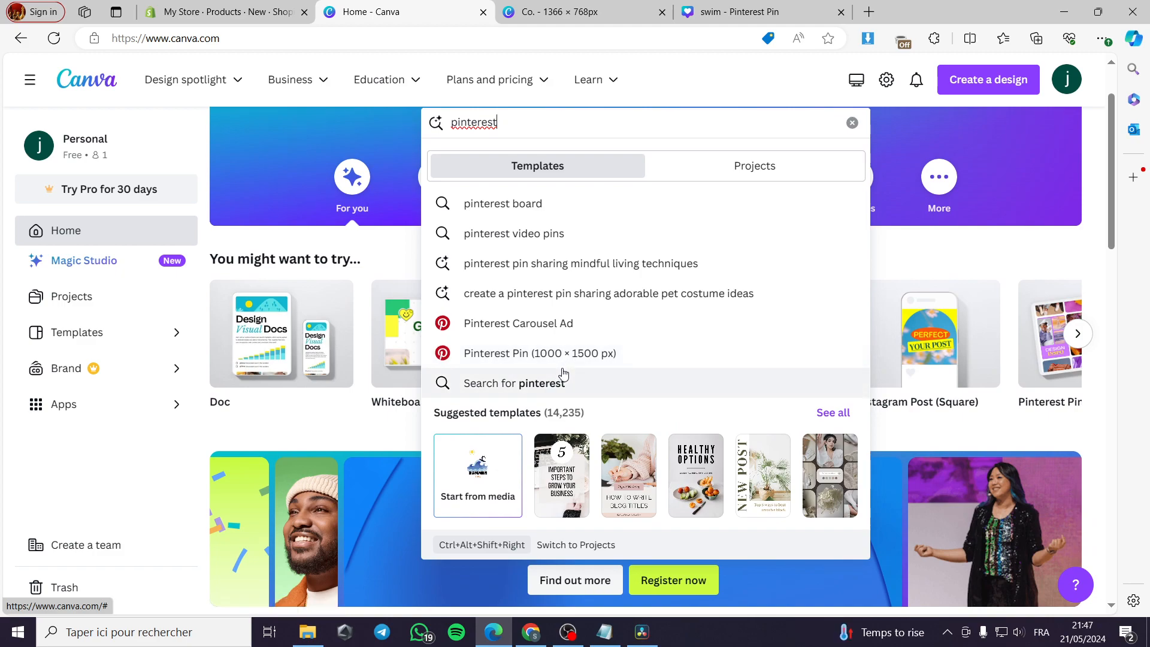
Return to the Shopify product and upload the banner file "Co. (1)" to its media
{"action": "left_click", "coordinate": [615, 14]}
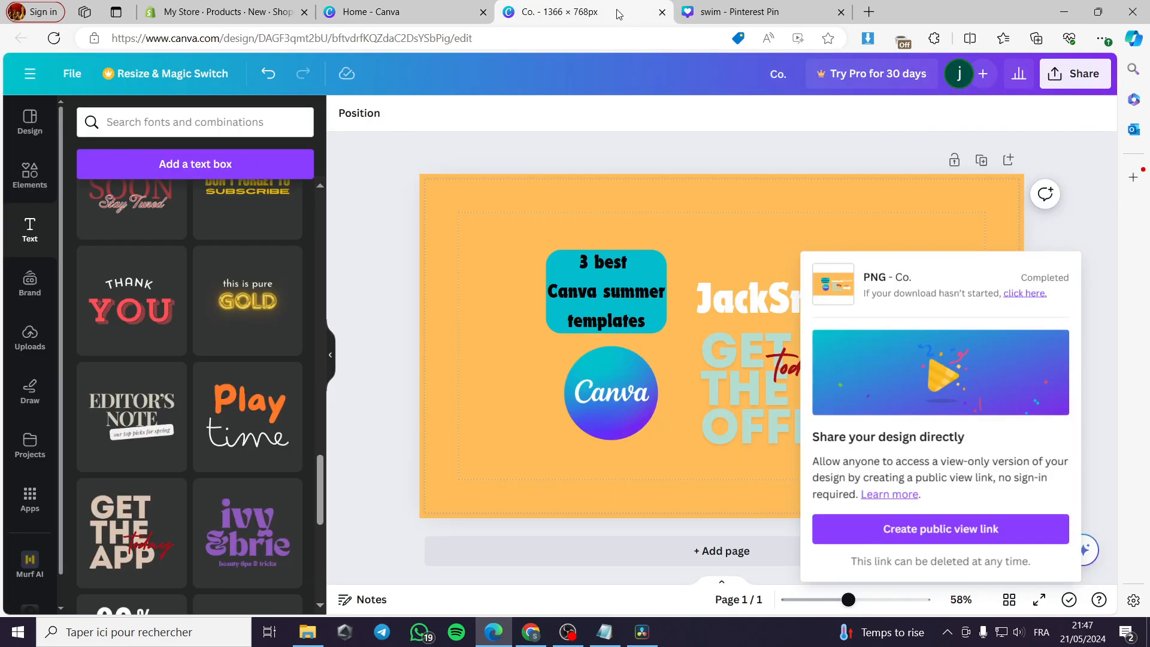
{"action": "left_click", "coordinate": [757, 8]}
{"action": "left_click", "coordinate": [224, 12]}
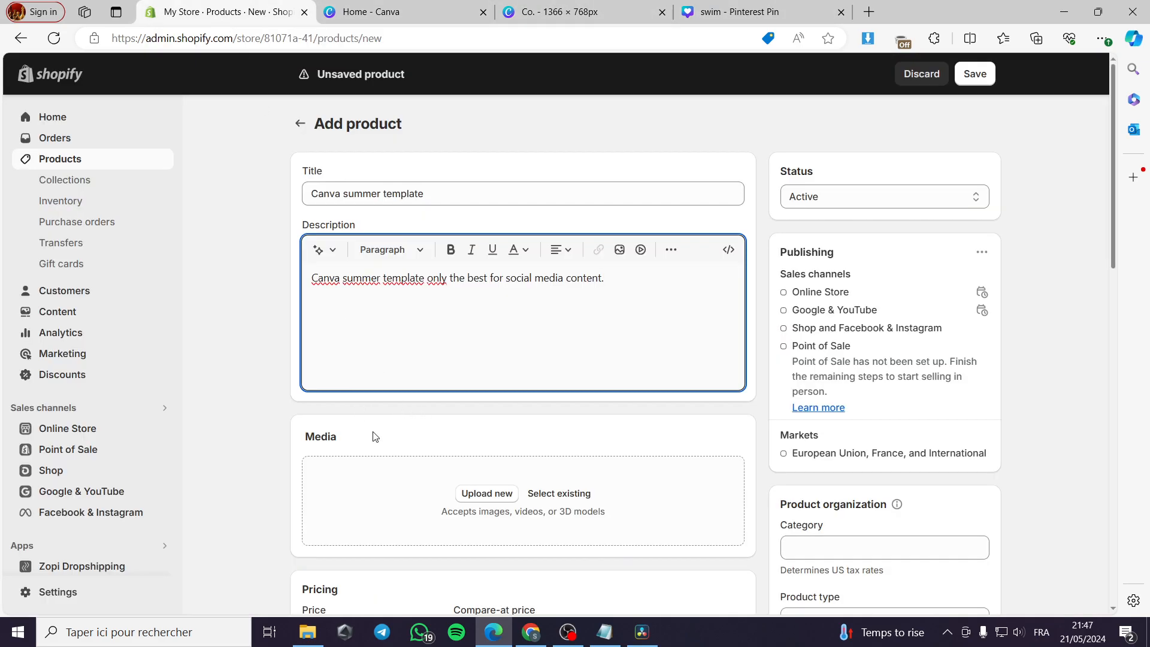
{"action": "scroll", "coordinate": [473, 410], "scroll_direction": "down", "scroll_amount": 3}
{"action": "left_click", "coordinate": [487, 325]}
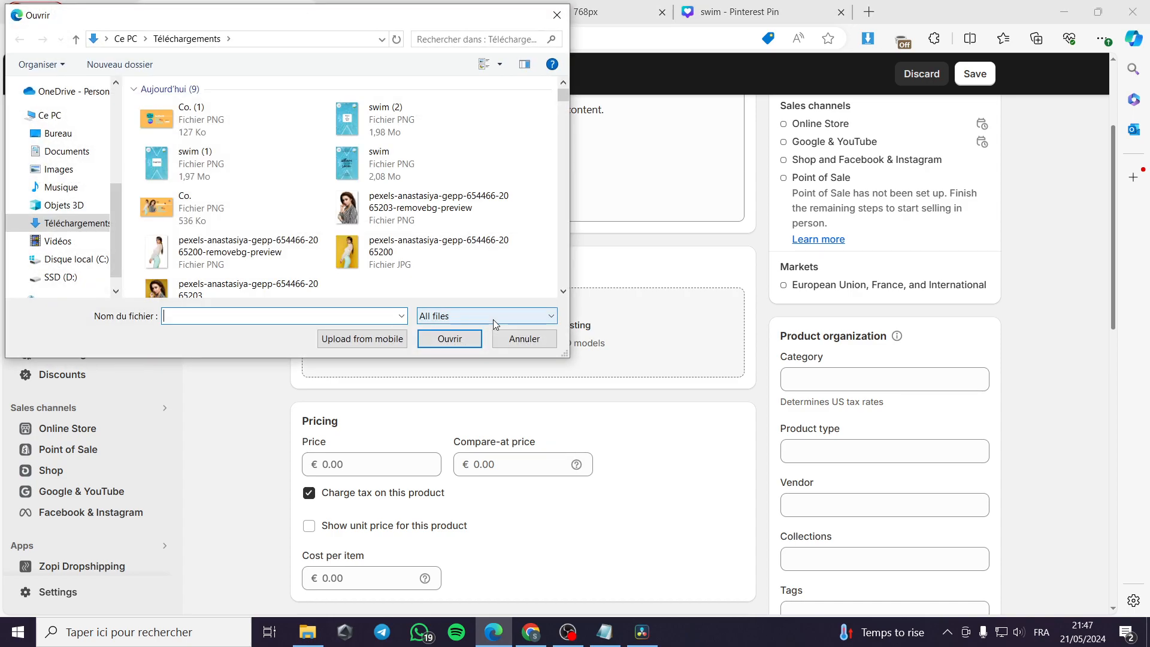
{"action": "double_click", "coordinate": [237, 122]}
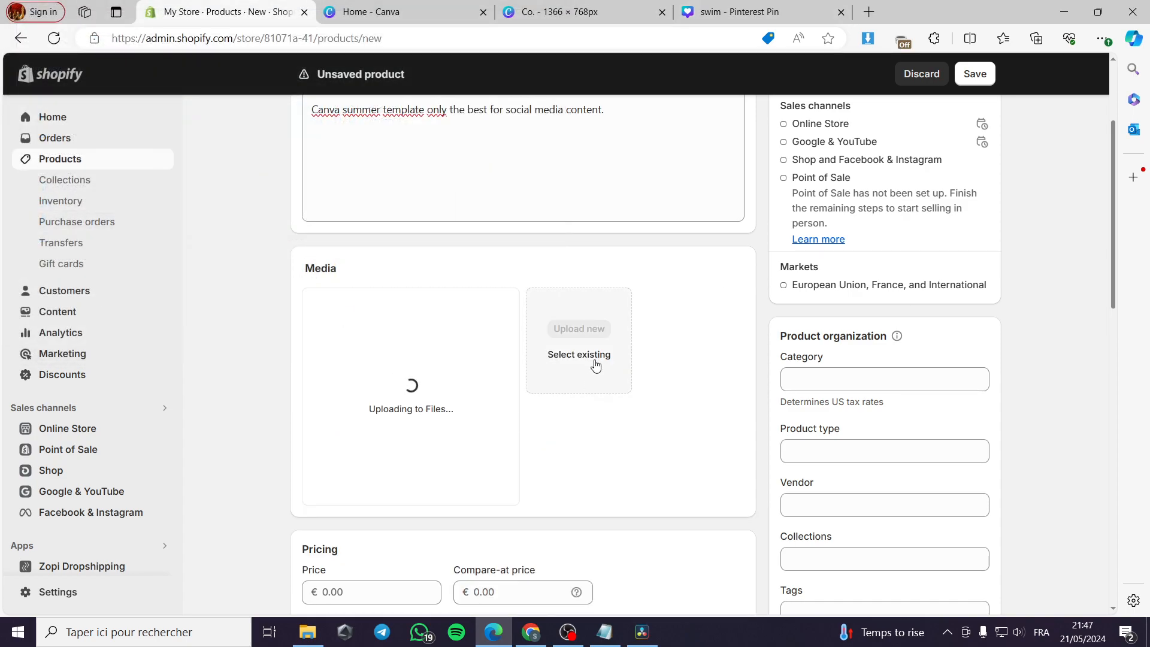
Set the product's price to €1.99
{"action": "scroll", "coordinate": [468, 455], "scroll_direction": "down", "scroll_amount": 3}
{"action": "left_click", "coordinate": [354, 423]}
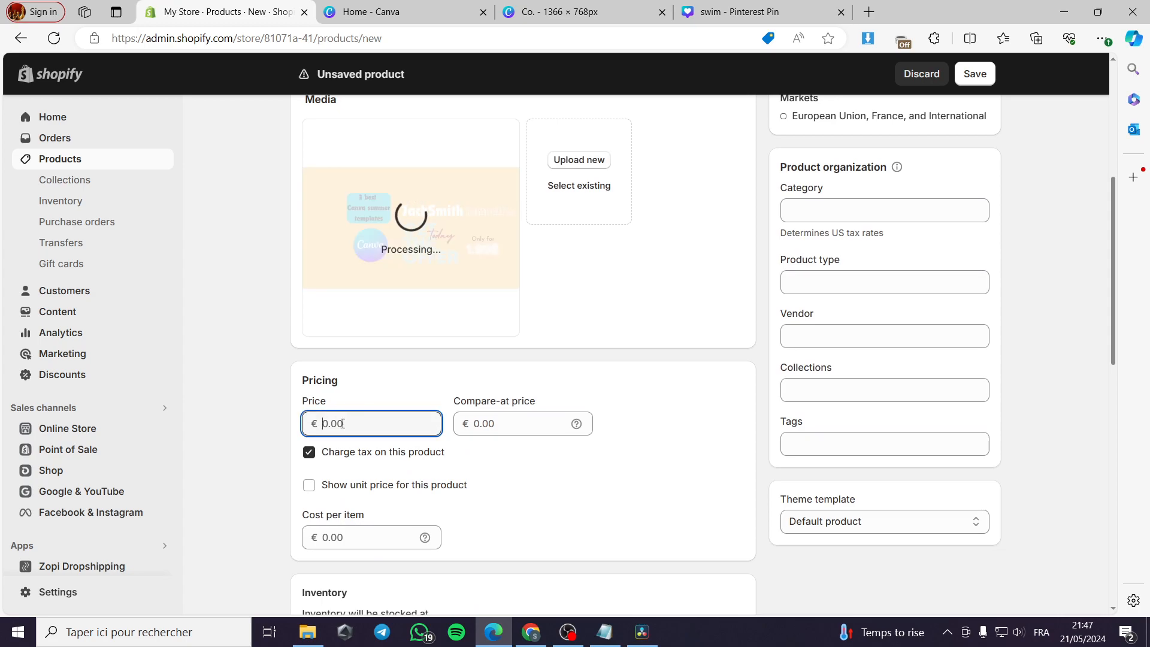
{"action": "type", "text": "1.99"}
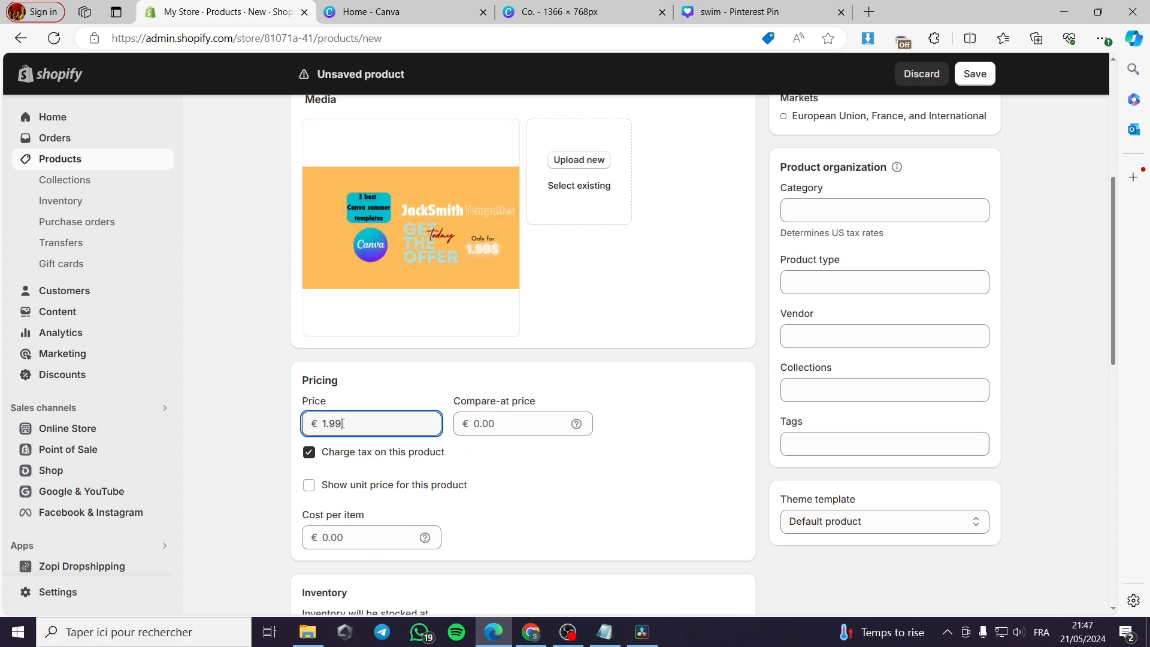
Upload the image files "swim", "swim (1)" and "swim (2)" to the product's media
{"action": "left_click", "coordinate": [590, 160]}
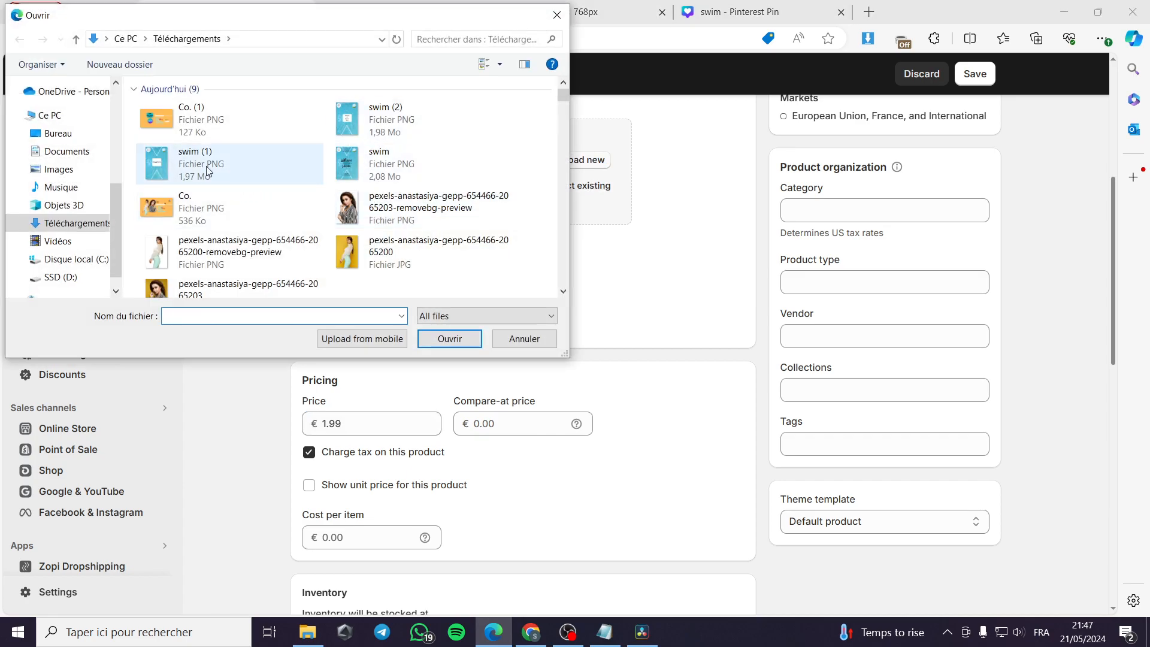
{"action": "left_click", "coordinate": [383, 164]}
{"action": "left_click", "coordinate": [193, 175], "text": "ctrl"}
{"action": "left_click", "coordinate": [383, 119], "text": "ctrl"}
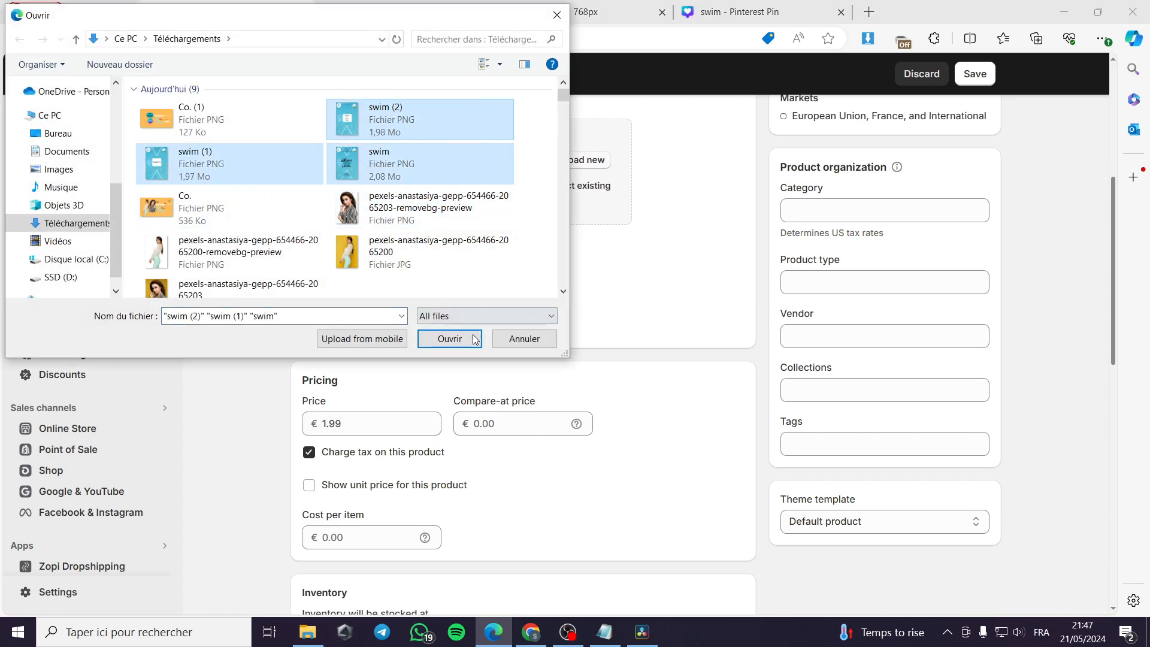
{"action": "left_click", "coordinate": [450, 338]}
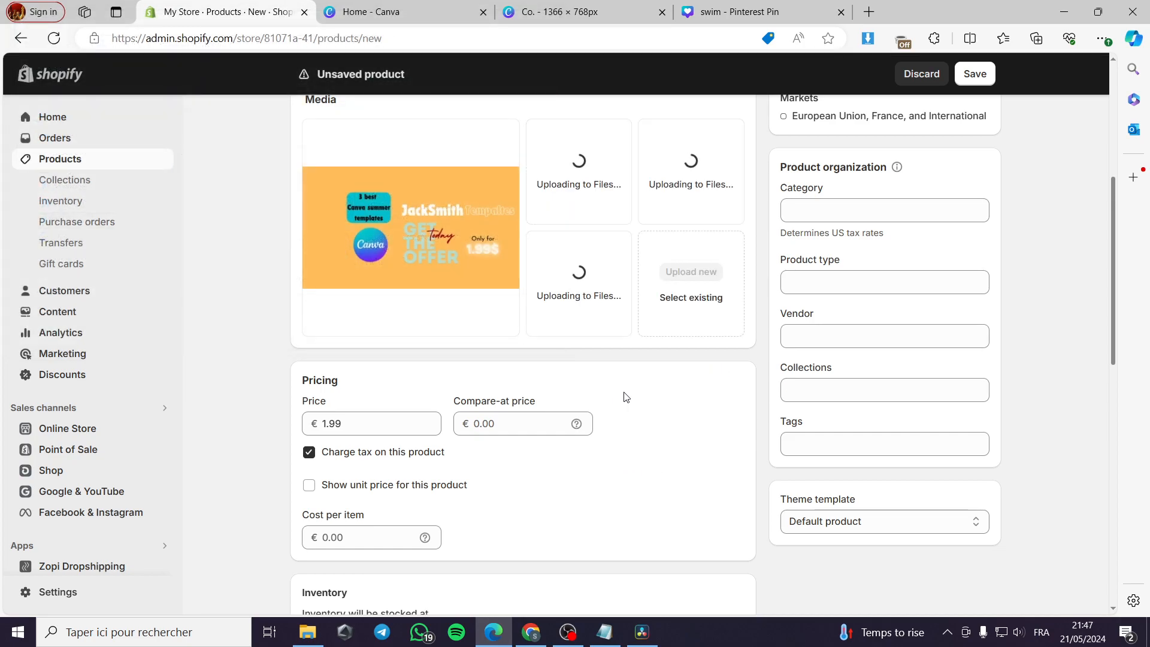
Turn off quantity tracking and the SKU or barcode option in the product's inventory settings
{"action": "mouse_move", "coordinate": [378, 249]}
{"action": "scroll", "coordinate": [771, 323], "scroll_direction": "up", "scroll_amount": 2}
{"action": "scroll", "coordinate": [674, 336], "scroll_direction": "down", "scroll_amount": 3}
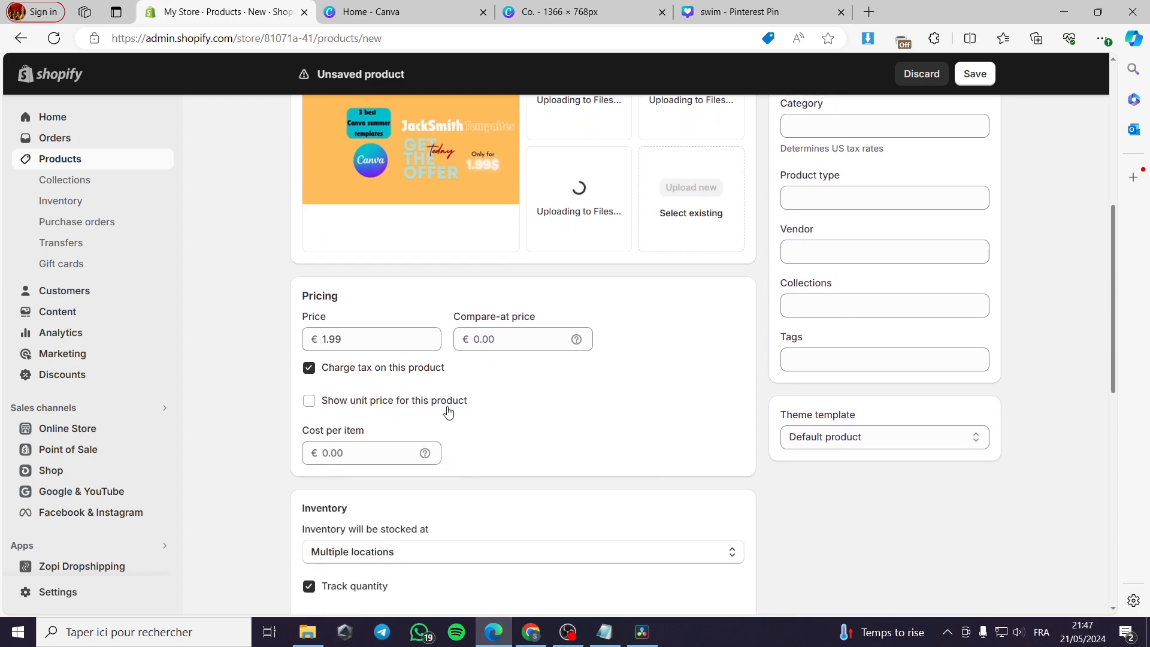
{"action": "scroll", "coordinate": [313, 389], "scroll_direction": "down", "scroll_amount": 3}
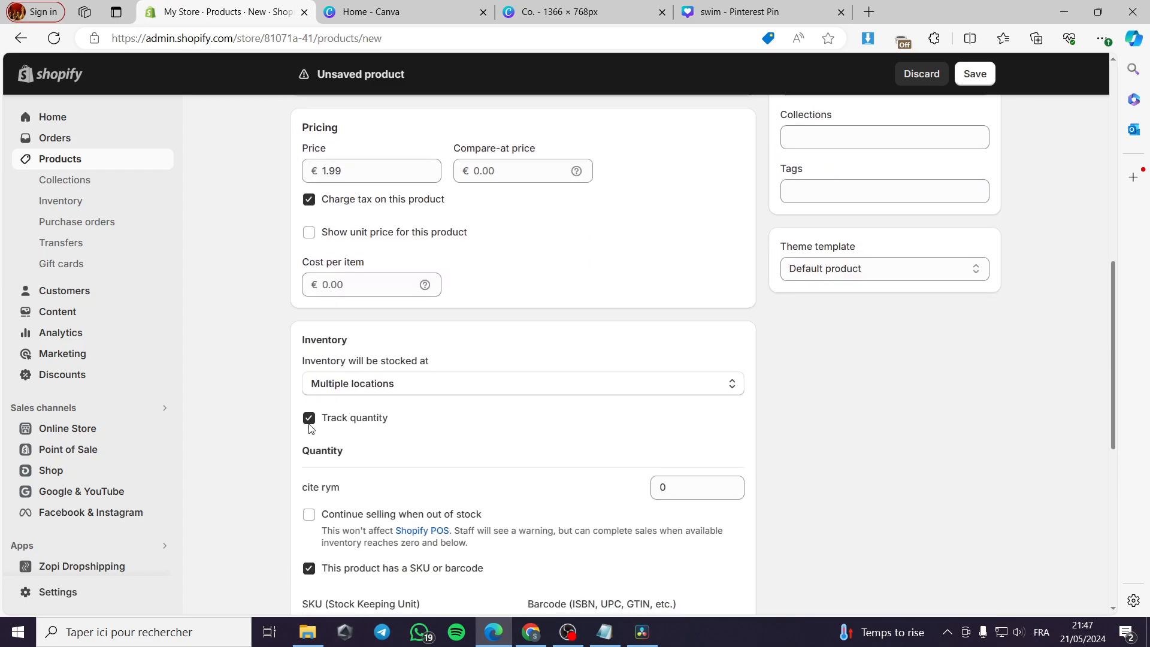
{"action": "left_click", "coordinate": [309, 419]}
{"action": "scroll", "coordinate": [327, 443], "scroll_direction": "down", "scroll_amount": 1}
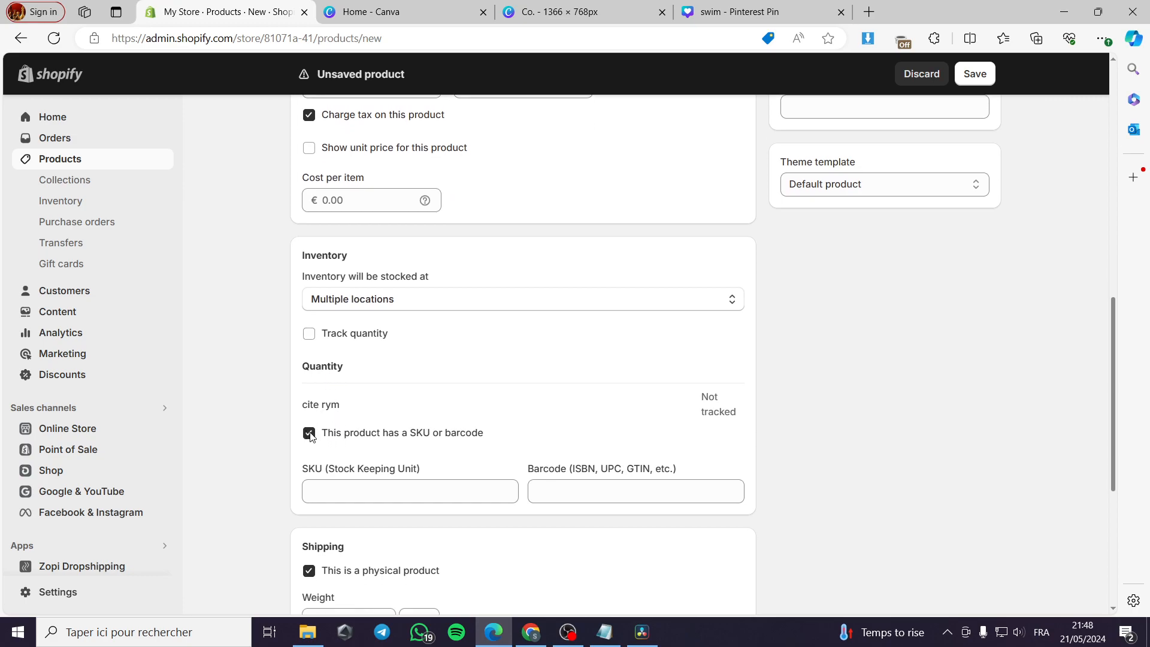
{"action": "left_click", "coordinate": [309, 434]}
Mark the item as not a physical product in its shipping settings
{"action": "scroll", "coordinate": [406, 451], "scroll_direction": "down", "scroll_amount": 1}
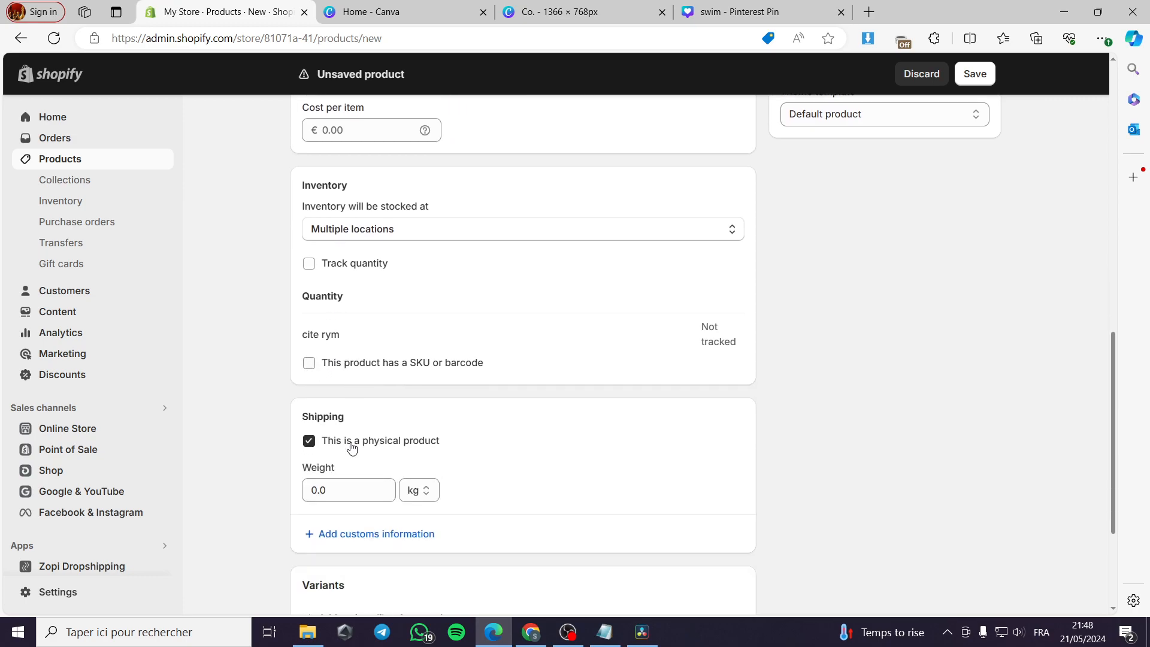
{"action": "left_click", "coordinate": [311, 431]}
{"action": "scroll", "coordinate": [526, 436], "scroll_direction": "down", "scroll_amount": 2}
Review the whole product form, try to save the product, and back out while the media is uploading
{"action": "scroll", "coordinate": [526, 436], "scroll_direction": "up", "scroll_amount": 5}
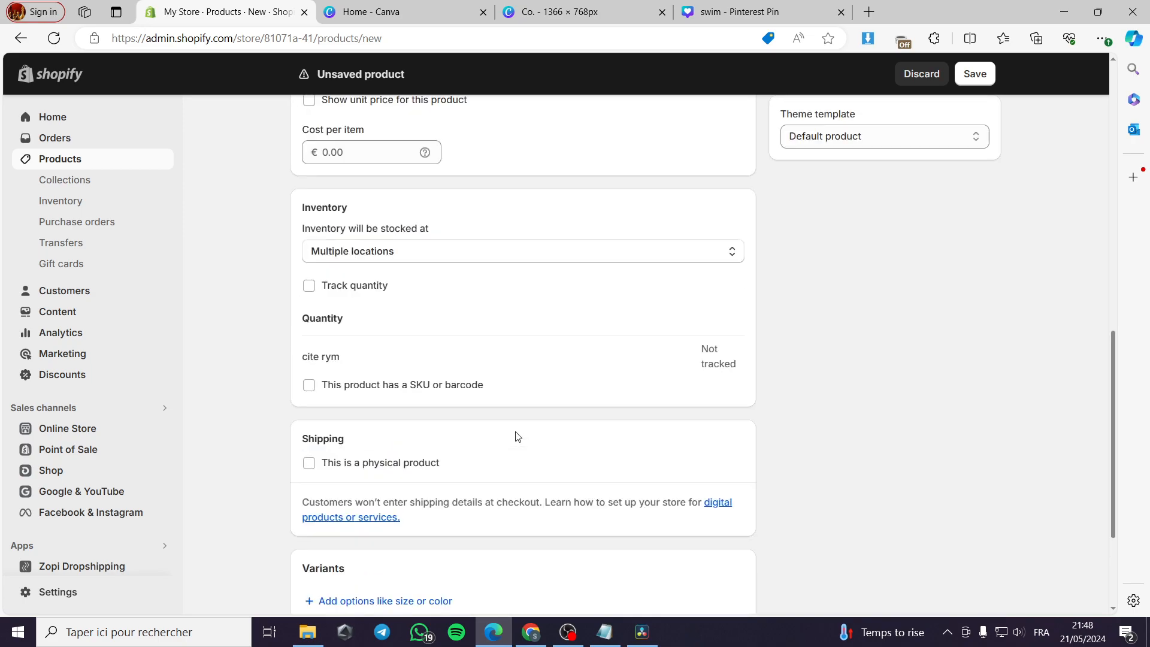
{"action": "scroll", "coordinate": [515, 437], "scroll_direction": "up", "scroll_amount": 8}
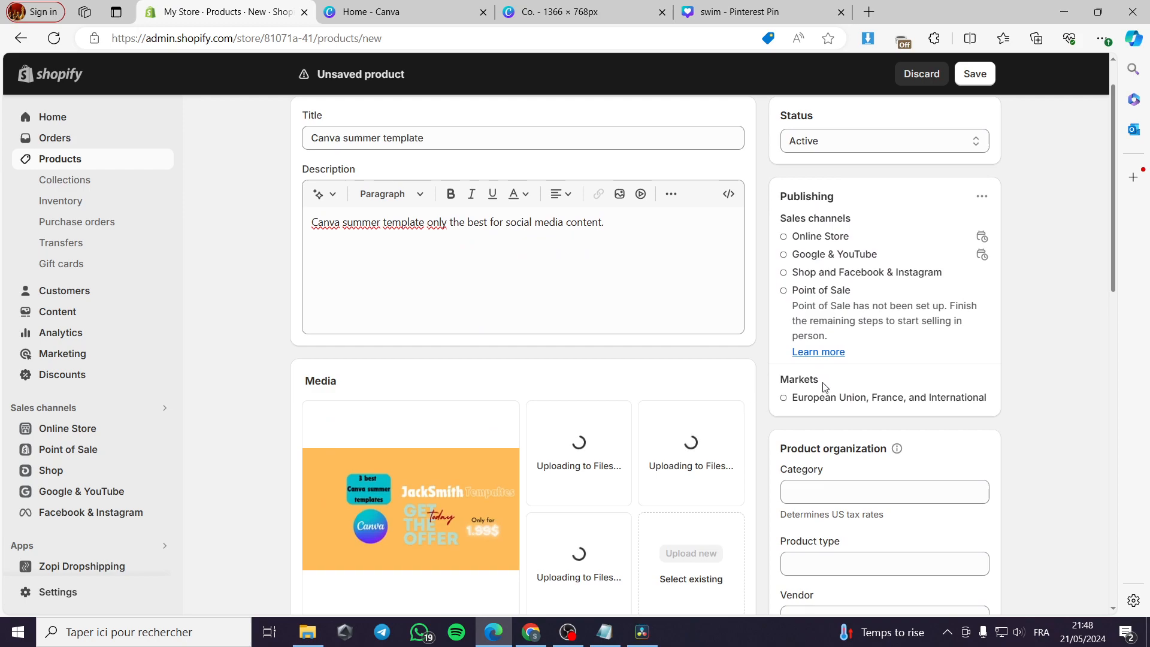
{"action": "scroll", "coordinate": [823, 386], "scroll_direction": "down", "scroll_amount": 12}
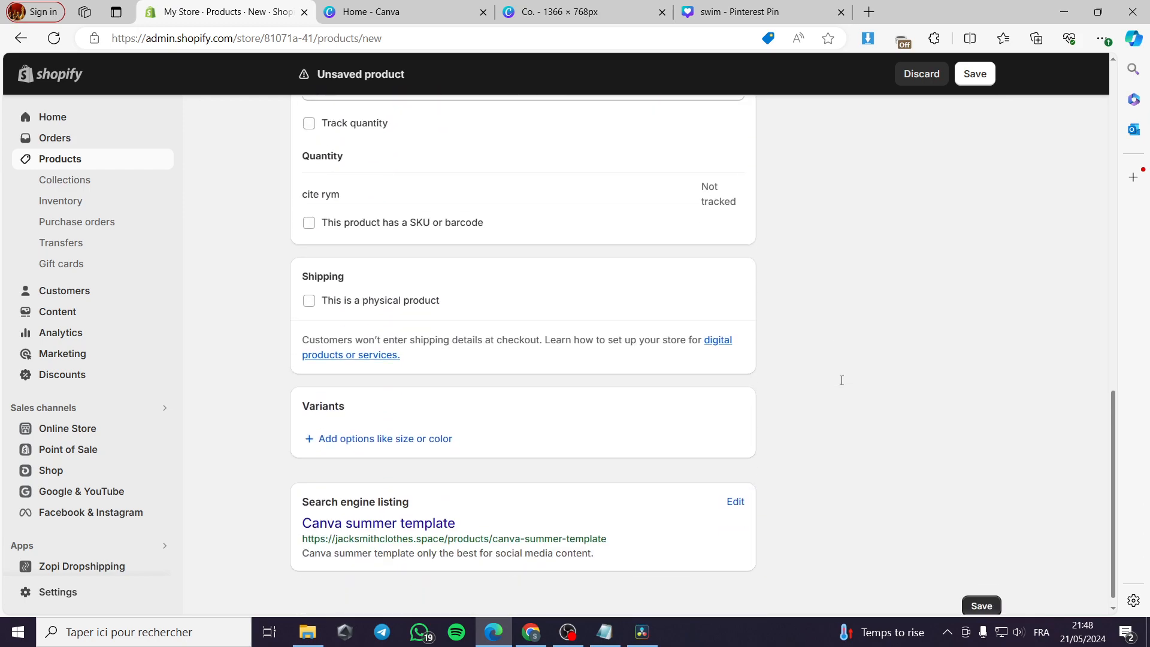
{"action": "scroll", "coordinate": [839, 380], "scroll_direction": "up", "scroll_amount": 15}
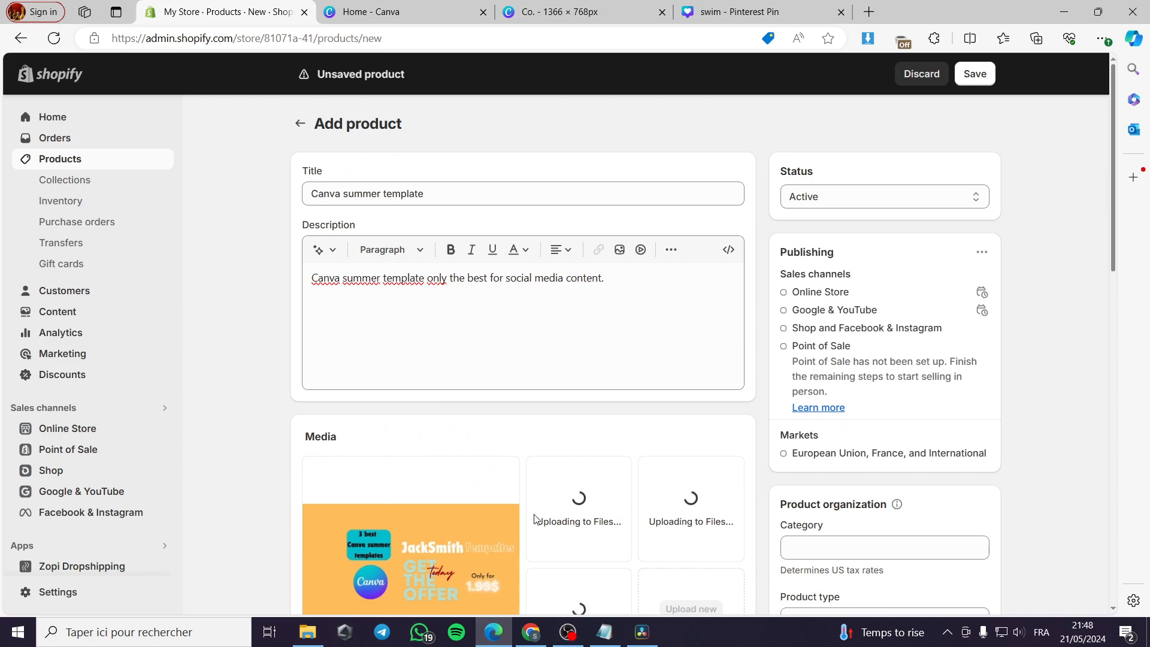
{"action": "scroll", "coordinate": [553, 499], "scroll_direction": "down", "scroll_amount": 3}
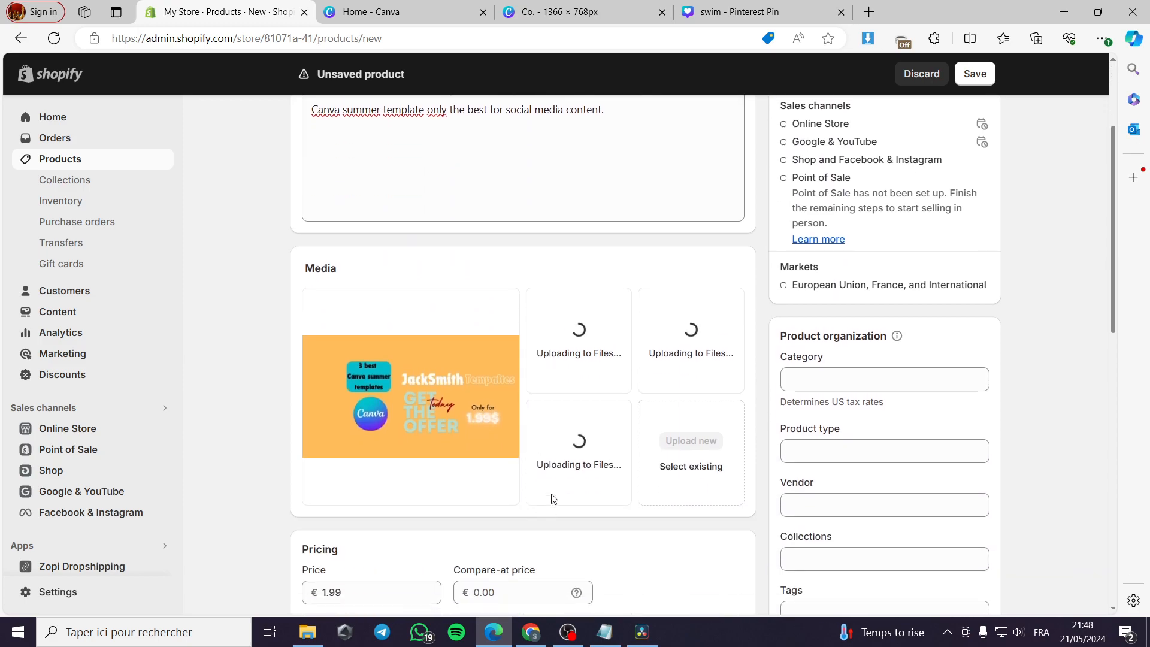
{"action": "left_click", "coordinate": [974, 74]}
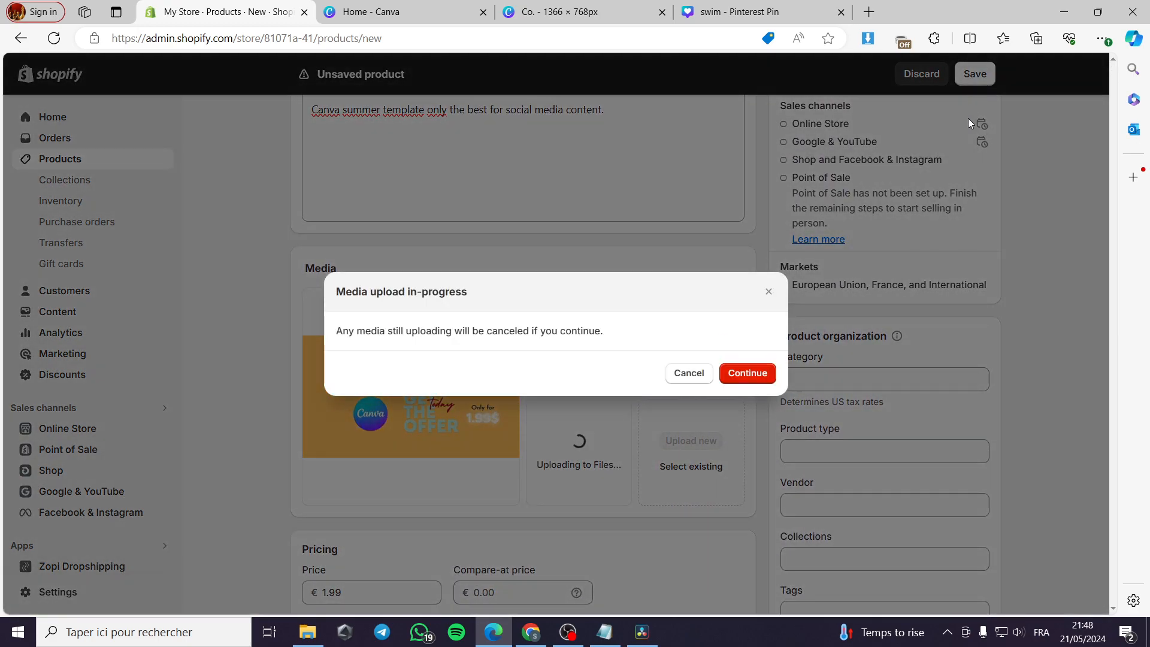
{"action": "left_click", "coordinate": [769, 293]}
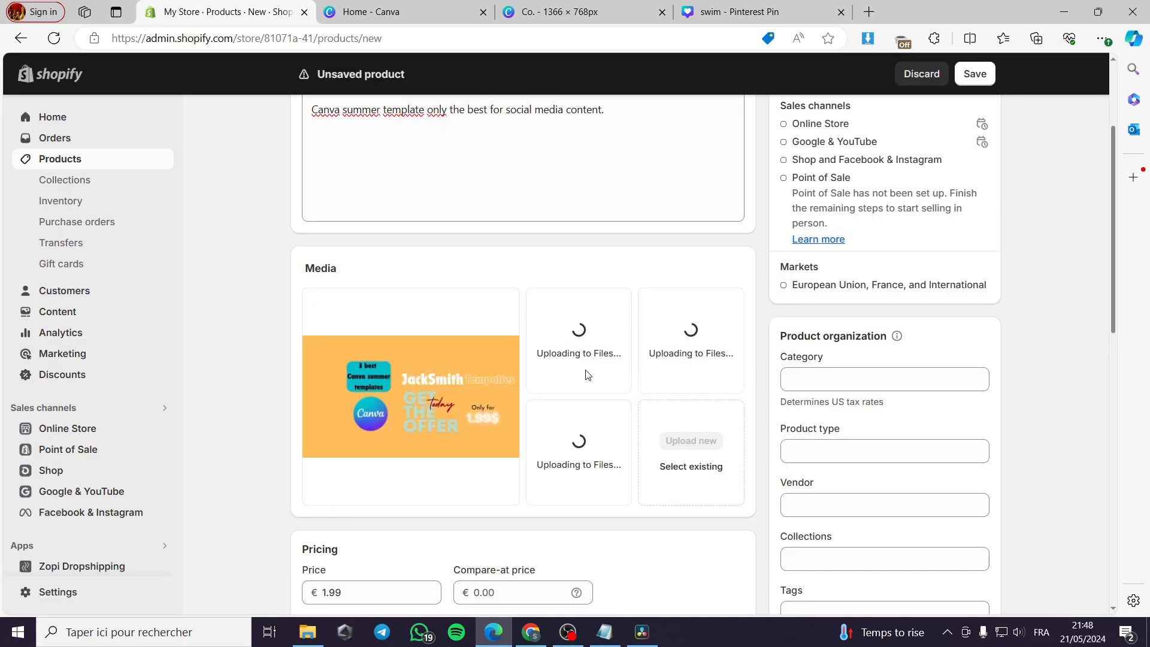
Switch to the swim Pinterest Pin design in Canva, set its collaboration link to "Anyone with the link" and copy the link
{"action": "left_click", "coordinate": [390, 7]}
{"action": "left_click", "coordinate": [567, 7]}
{"action": "left_click", "coordinate": [738, 9]}
{"action": "left_click", "coordinate": [1069, 77]}
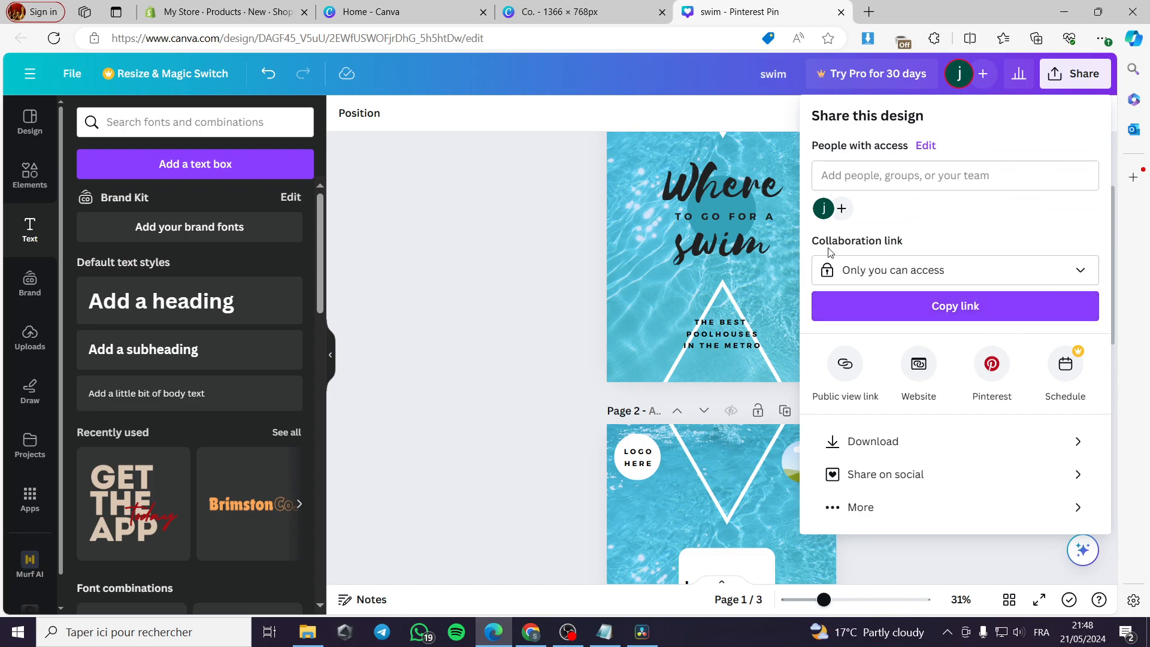
{"action": "left_click", "coordinate": [973, 268]}
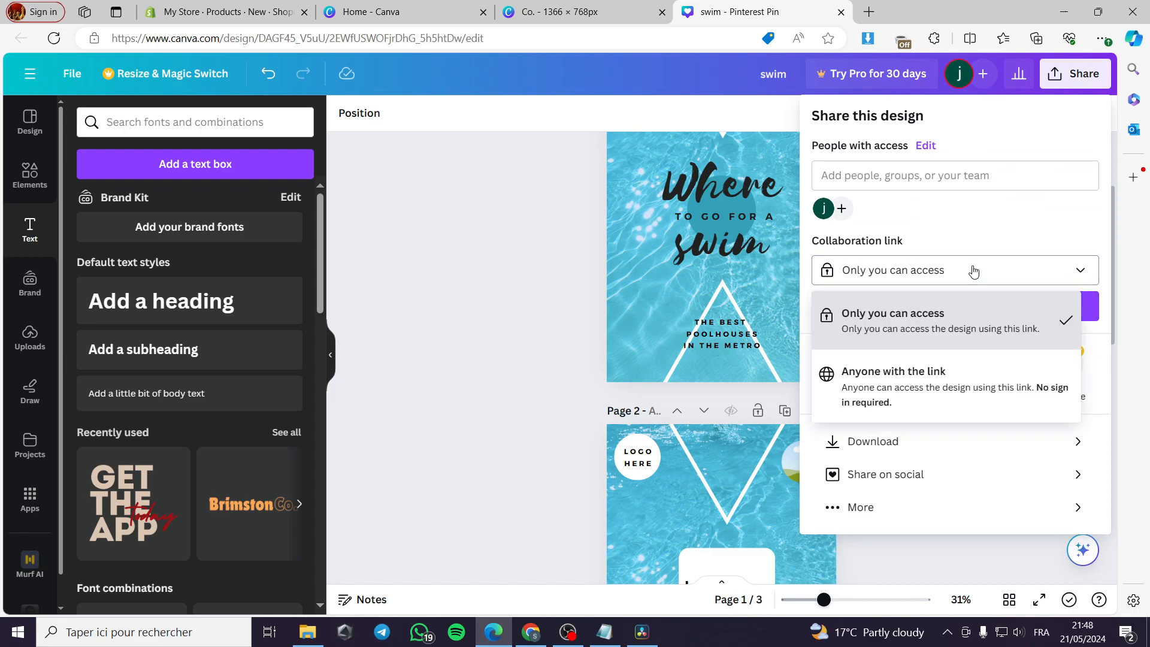
{"action": "left_click", "coordinate": [881, 381]}
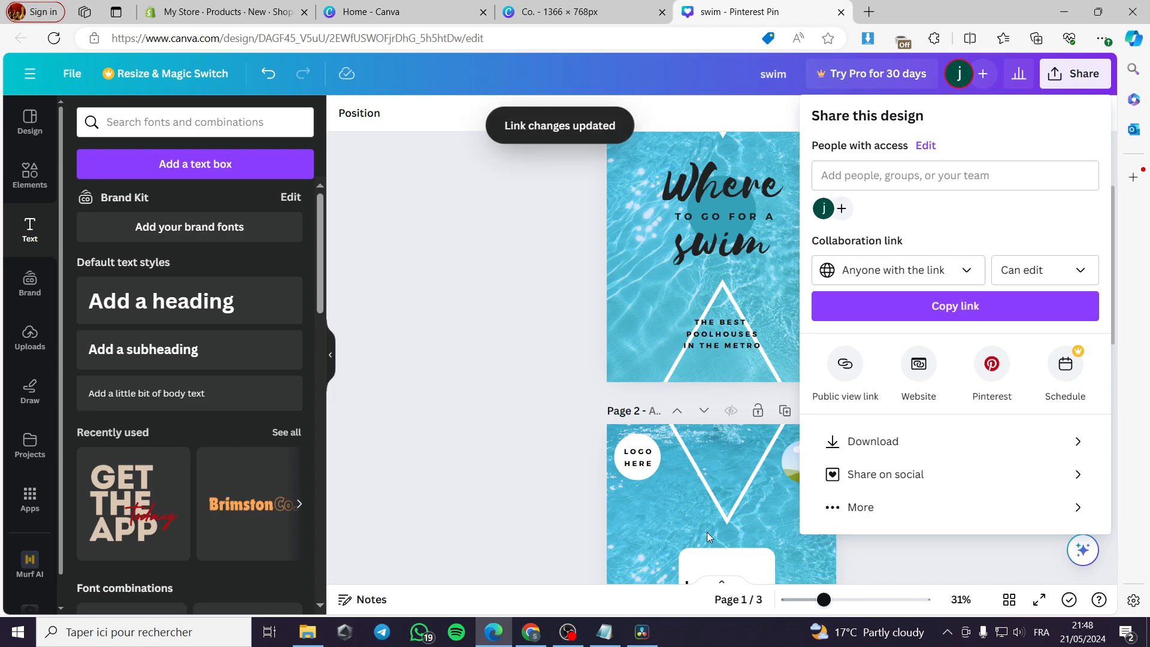
{"action": "left_click", "coordinate": [965, 309]}
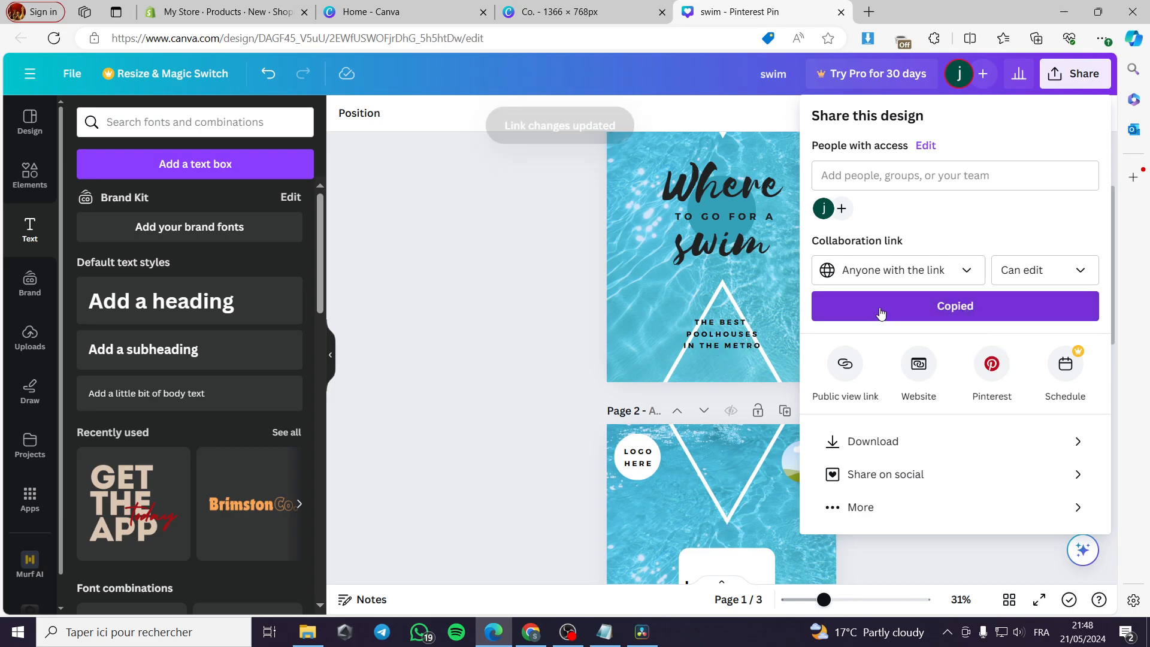
Return to the Shopify product and try to save it, continuing despite the media upload in progress
{"action": "left_click", "coordinate": [231, 11]}
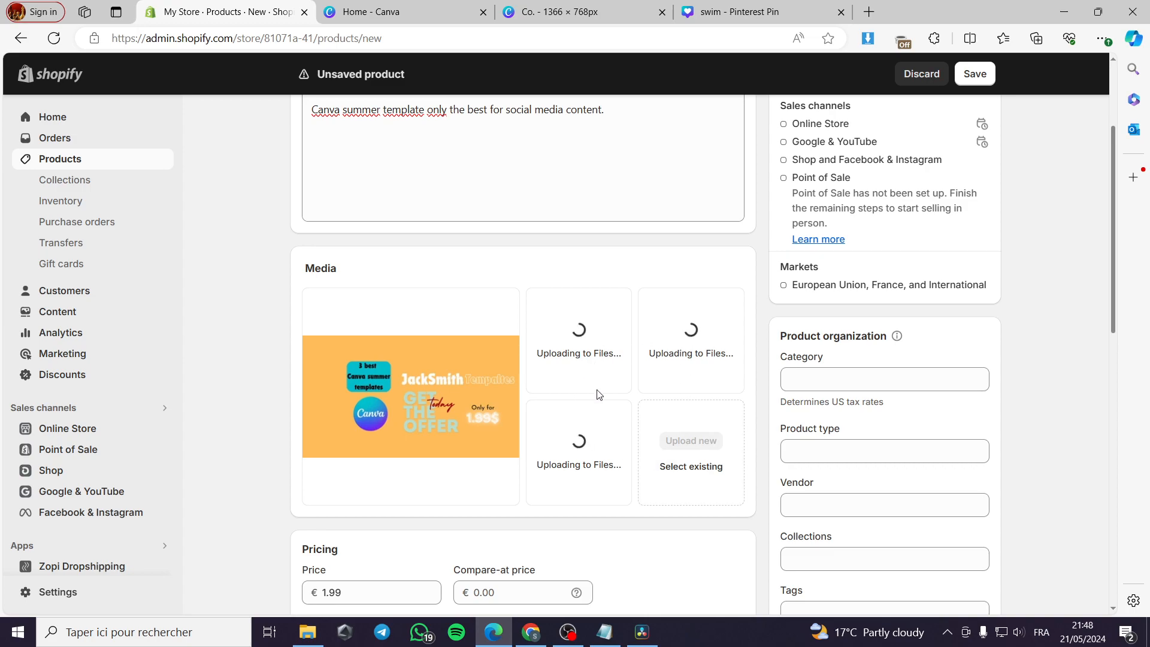
{"action": "left_click", "coordinate": [973, 75]}
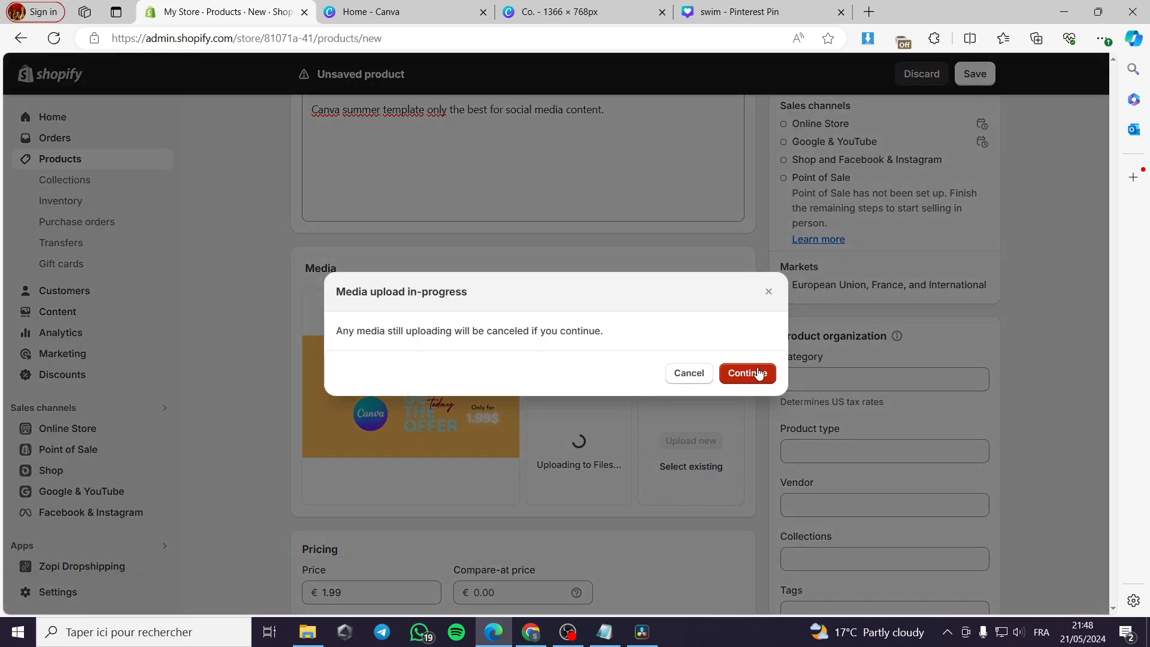
{"action": "left_click", "coordinate": [756, 372]}
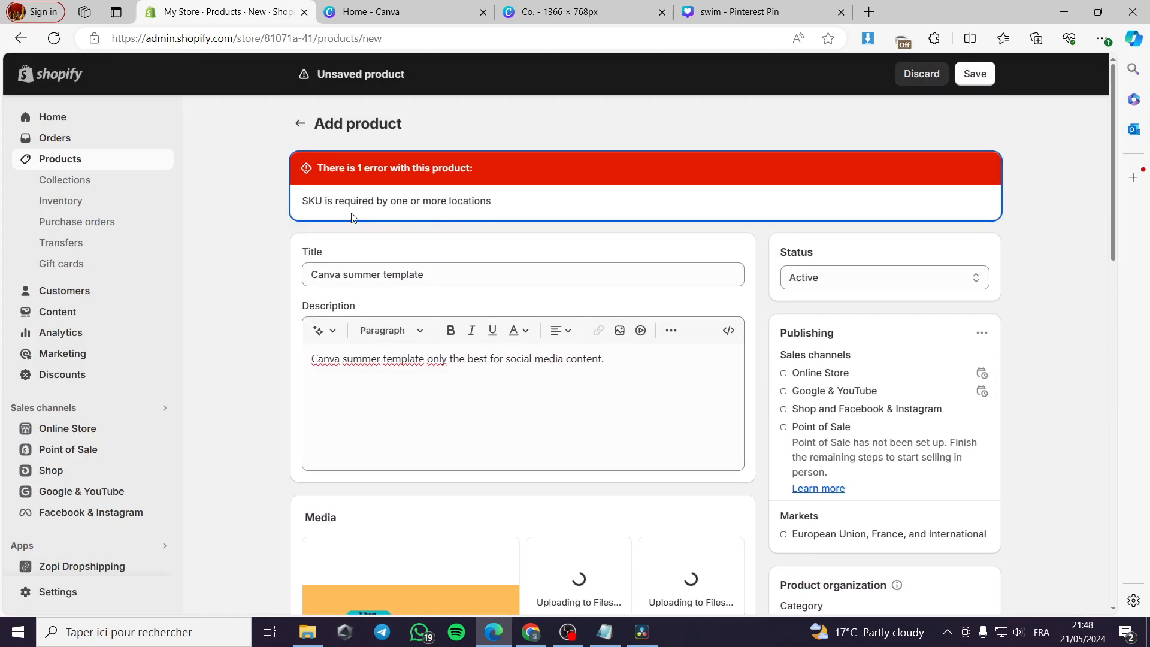
Re-enable the SKU or barcode option in the product's inventory and set the SKU to 10000
{"action": "scroll", "coordinate": [384, 228], "scroll_direction": "down", "scroll_amount": 8}
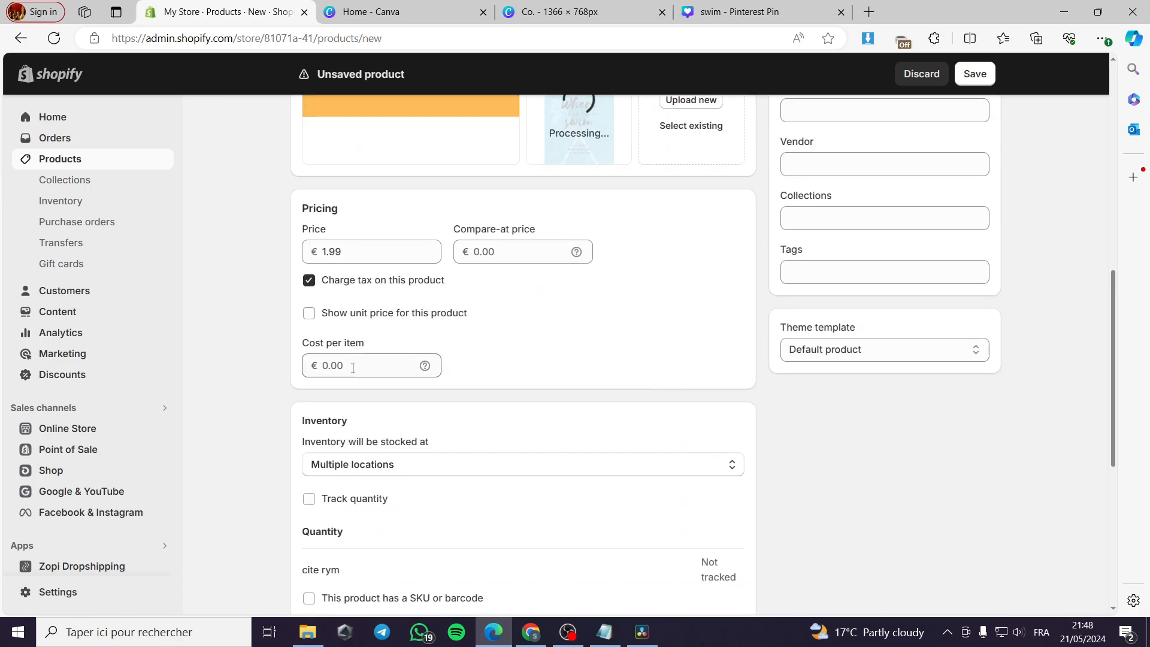
{"action": "scroll", "coordinate": [352, 463], "scroll_direction": "down", "scroll_amount": 3}
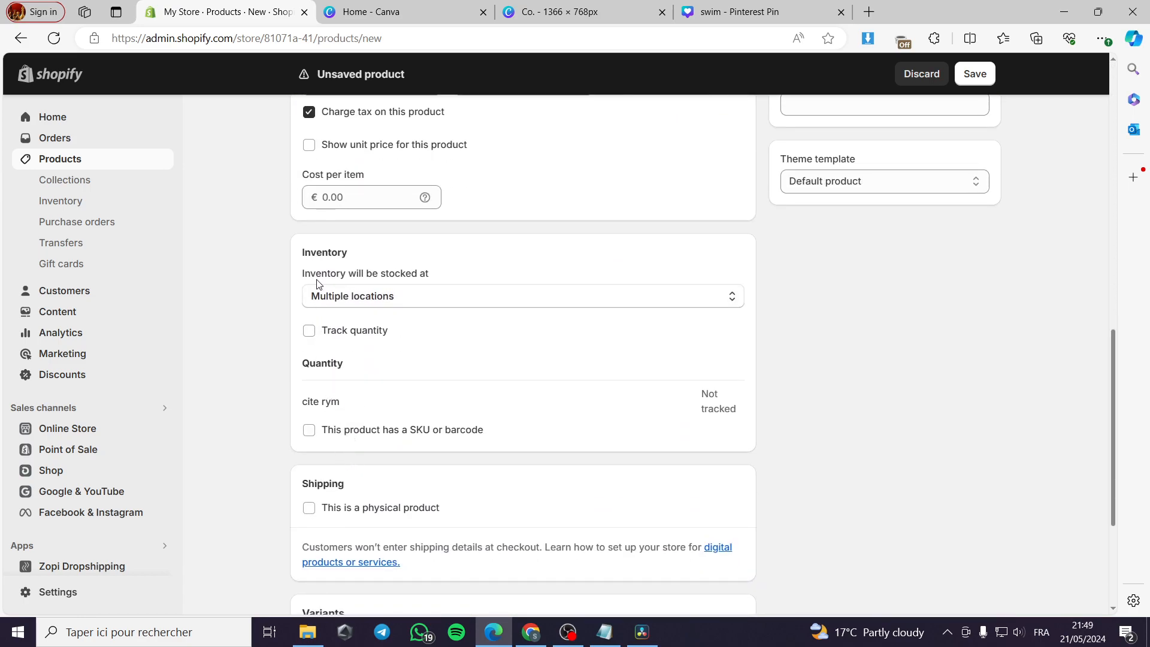
{"action": "scroll", "coordinate": [317, 285], "scroll_direction": "up", "scroll_amount": 3}
{"action": "scroll", "coordinate": [322, 337], "scroll_direction": "down", "scroll_amount": 7}
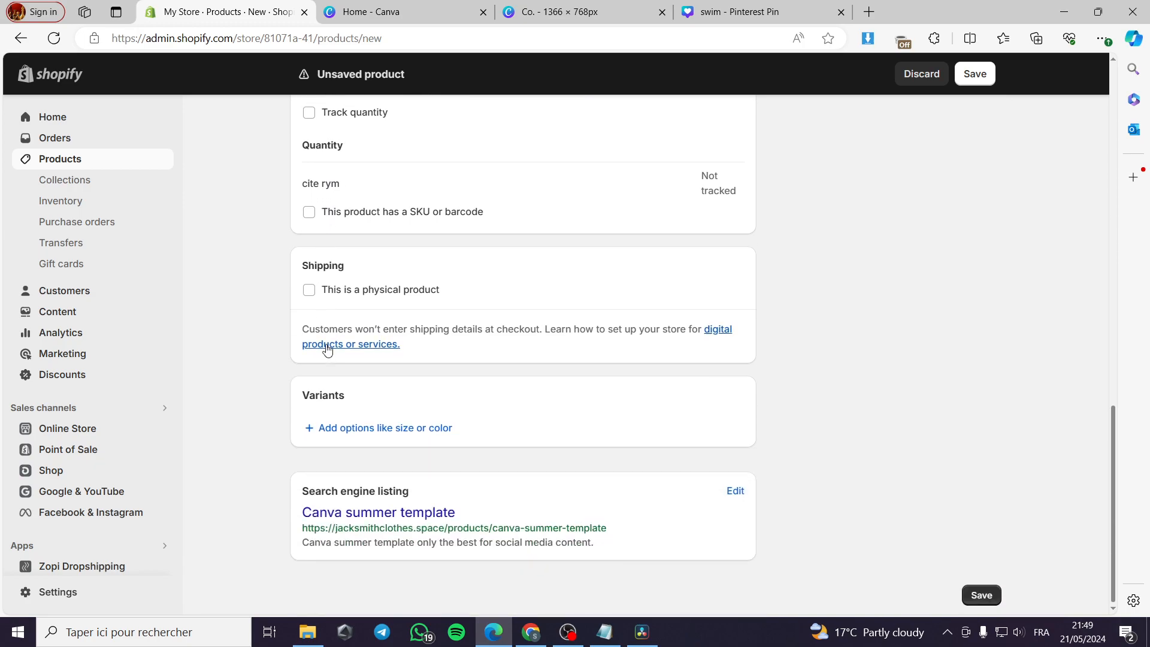
{"action": "scroll", "coordinate": [327, 349], "scroll_direction": "up", "scroll_amount": 4}
{"action": "left_click", "coordinate": [310, 462]}
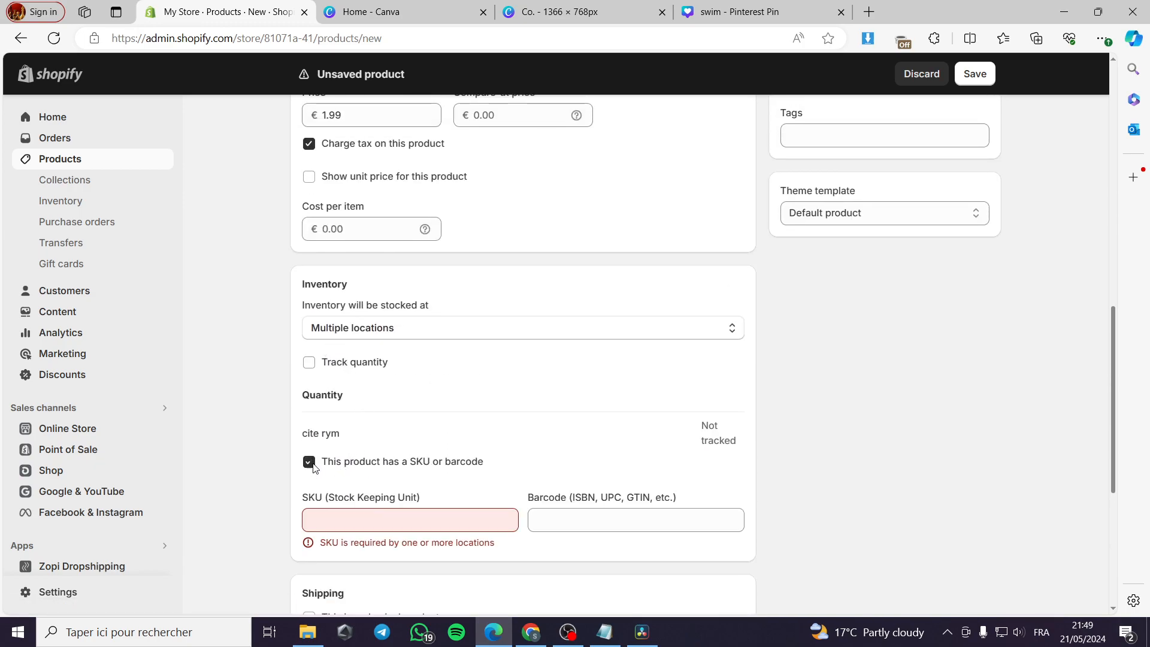
{"action": "left_click", "coordinate": [372, 509]}
{"action": "type", "text": "10000"}
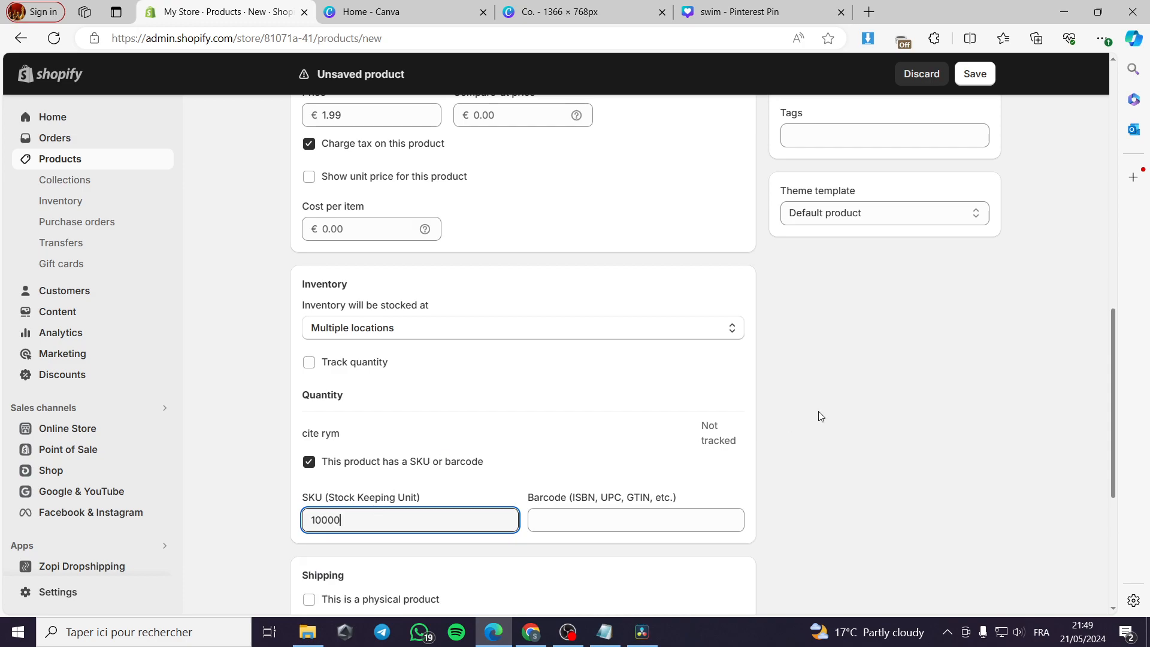
Save the Canva summer template product and open the store's product list
{"action": "scroll", "coordinate": [818, 411], "scroll_direction": "up", "scroll_amount": 8}
{"action": "left_click", "coordinate": [972, 74]}
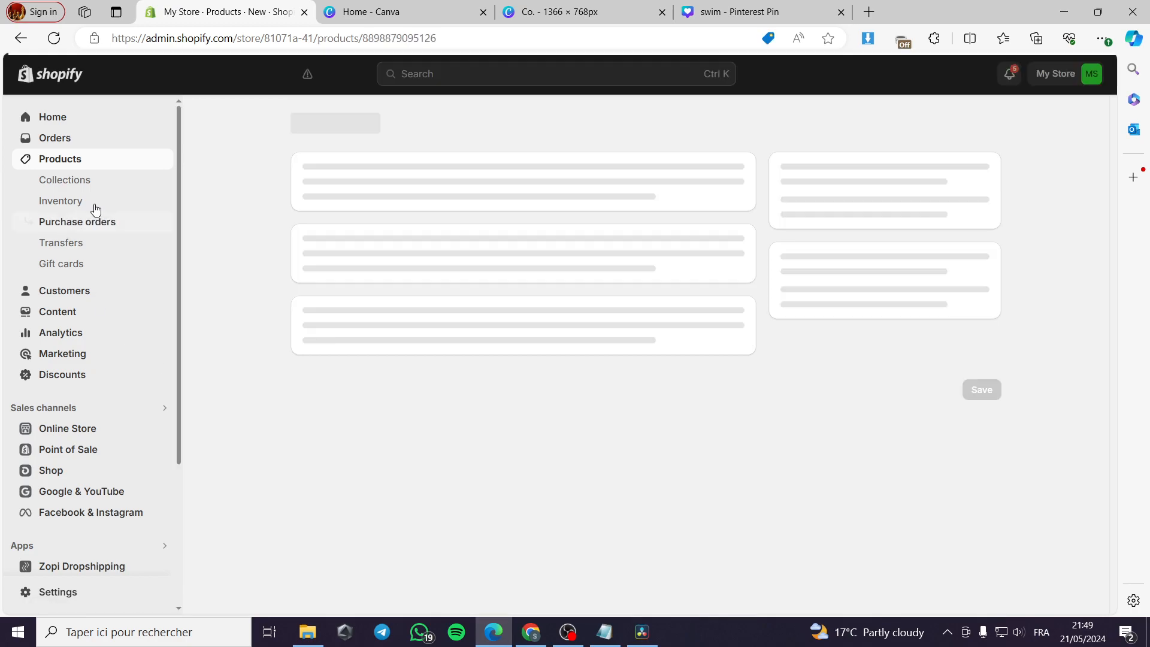
{"action": "left_click", "coordinate": [53, 159]}
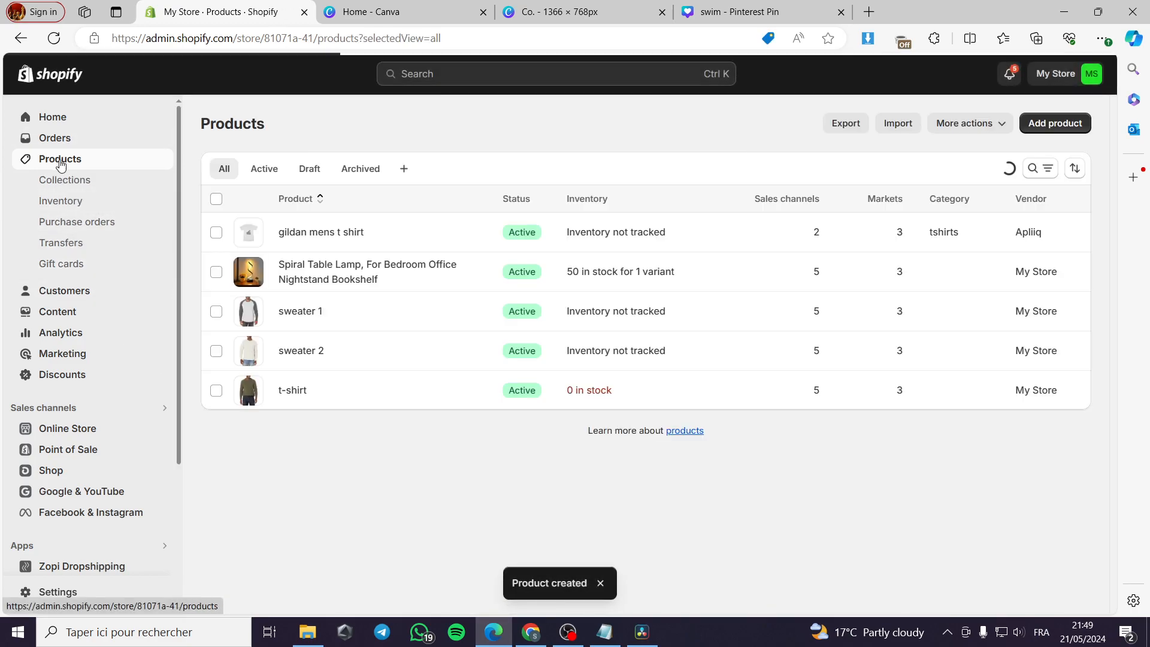
Search for "Digital donwload" from the Shopify admin and open the search in the Shopify App Store
{"action": "left_click", "coordinate": [470, 72]}
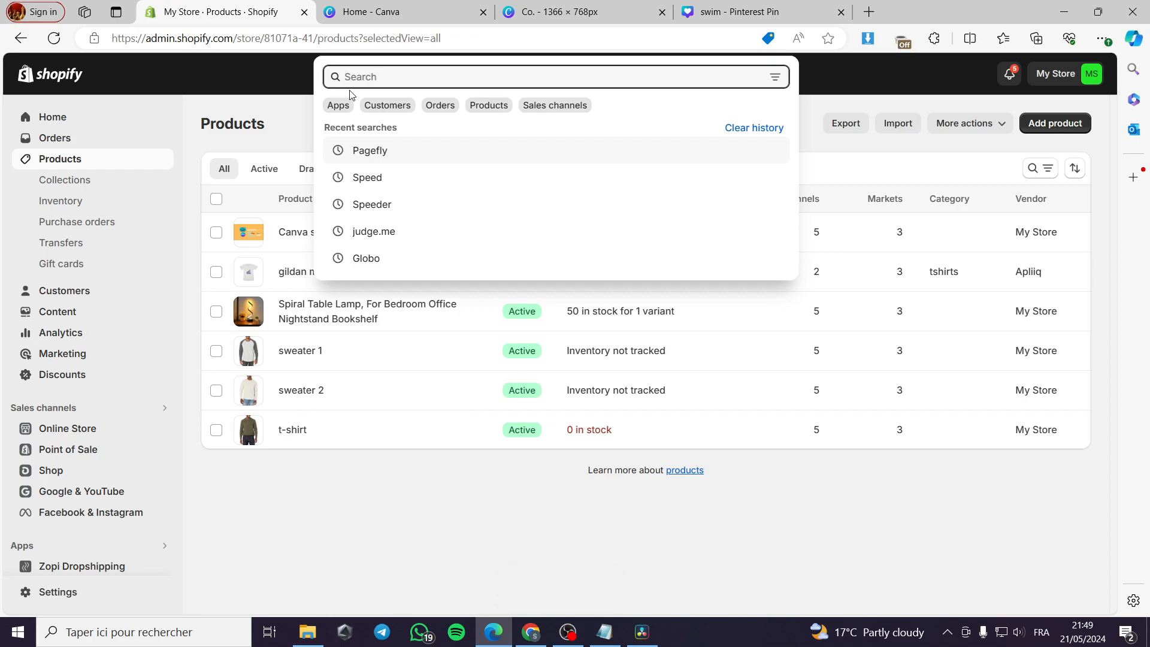
{"action": "type", "text": "D"}
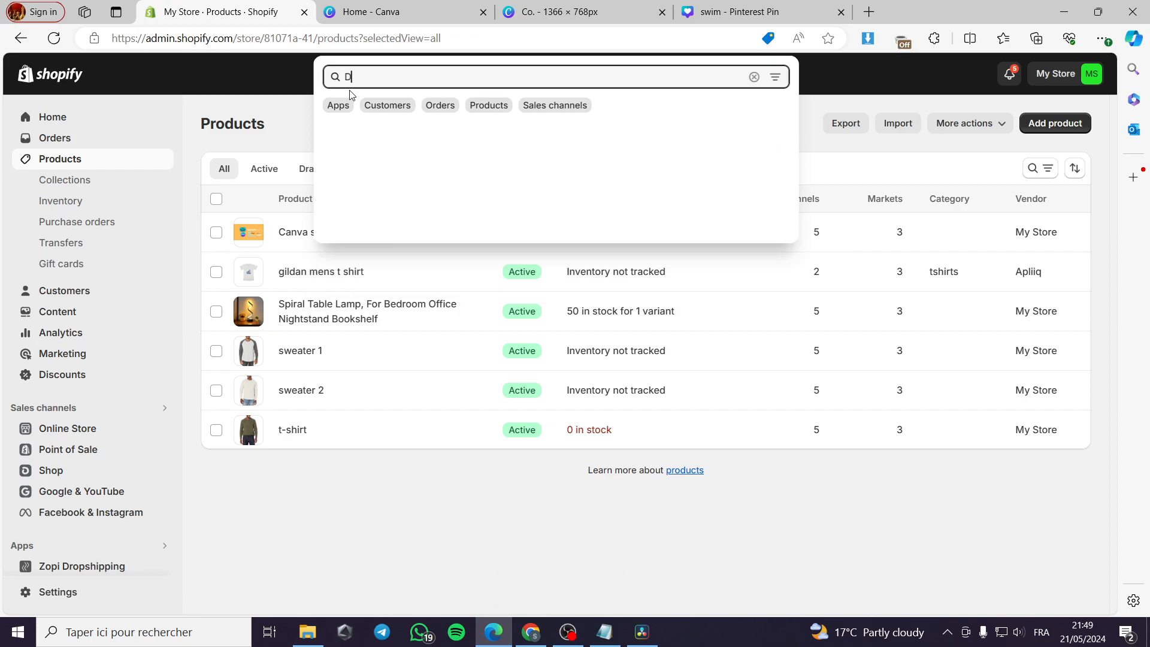
{"action": "type", "text": "igital pr"}
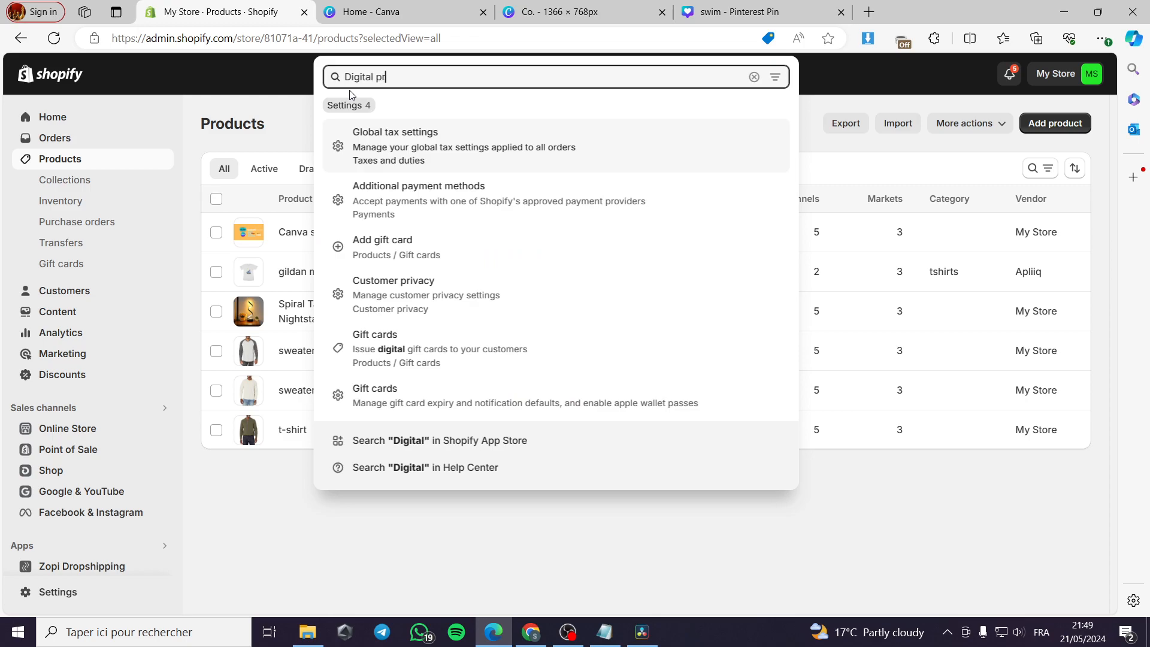
{"action": "type", "text": " p"}
{"action": "key", "text": "BackSpace"}
{"action": "type", "text": "donwload"}
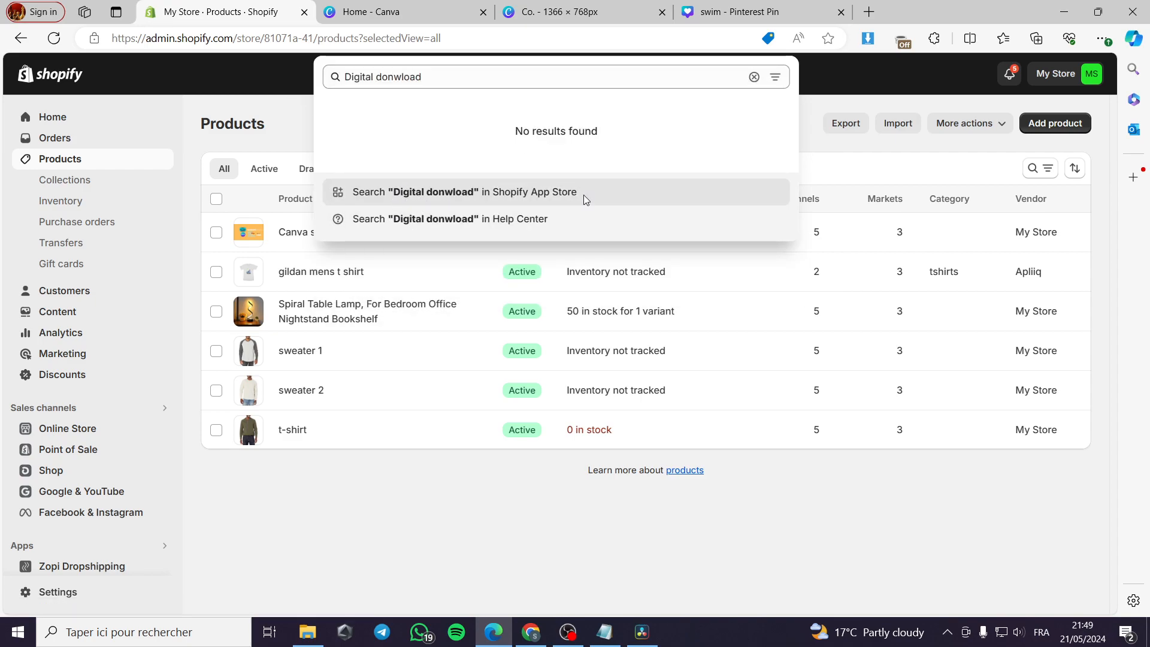
{"action": "left_click", "coordinate": [585, 198]}
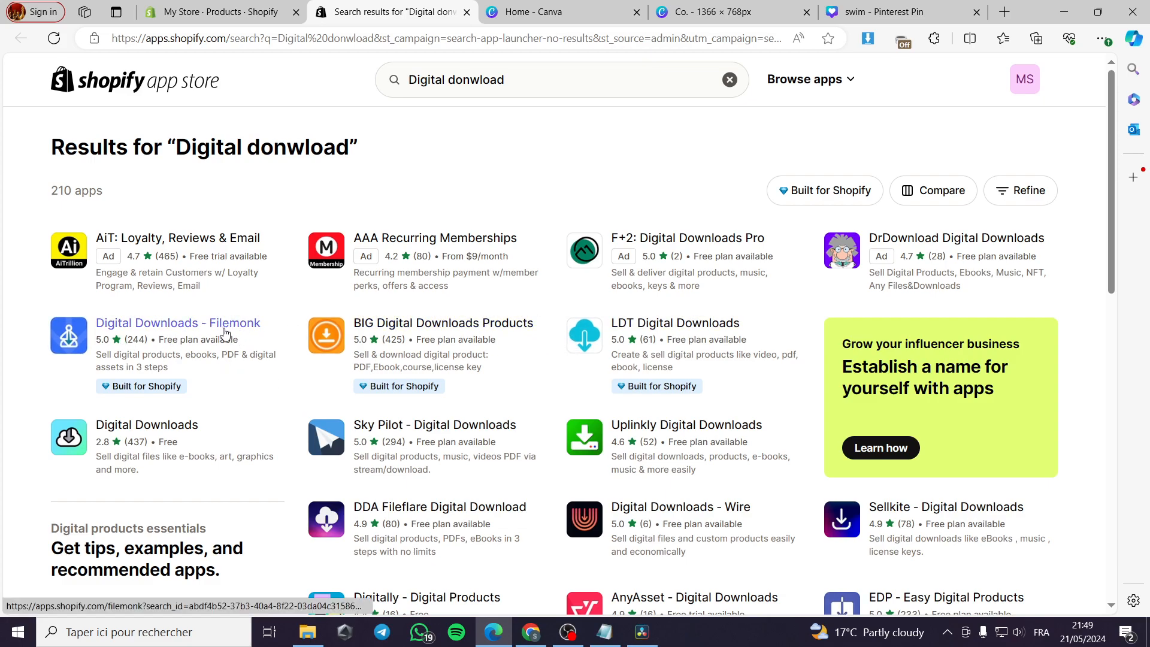
Start installing the Digital Downloads - Filemonk app from its App Store page and close the listing tab
{"action": "left_click", "coordinate": [139, 344]}
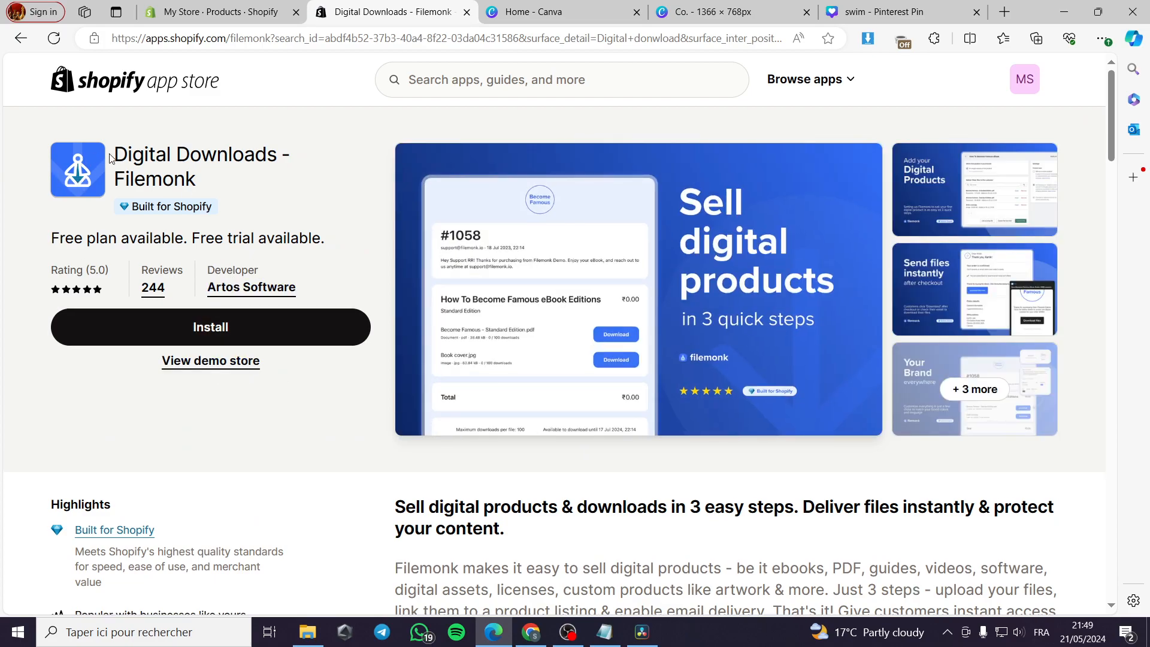
{"action": "left_click", "coordinate": [237, 319]}
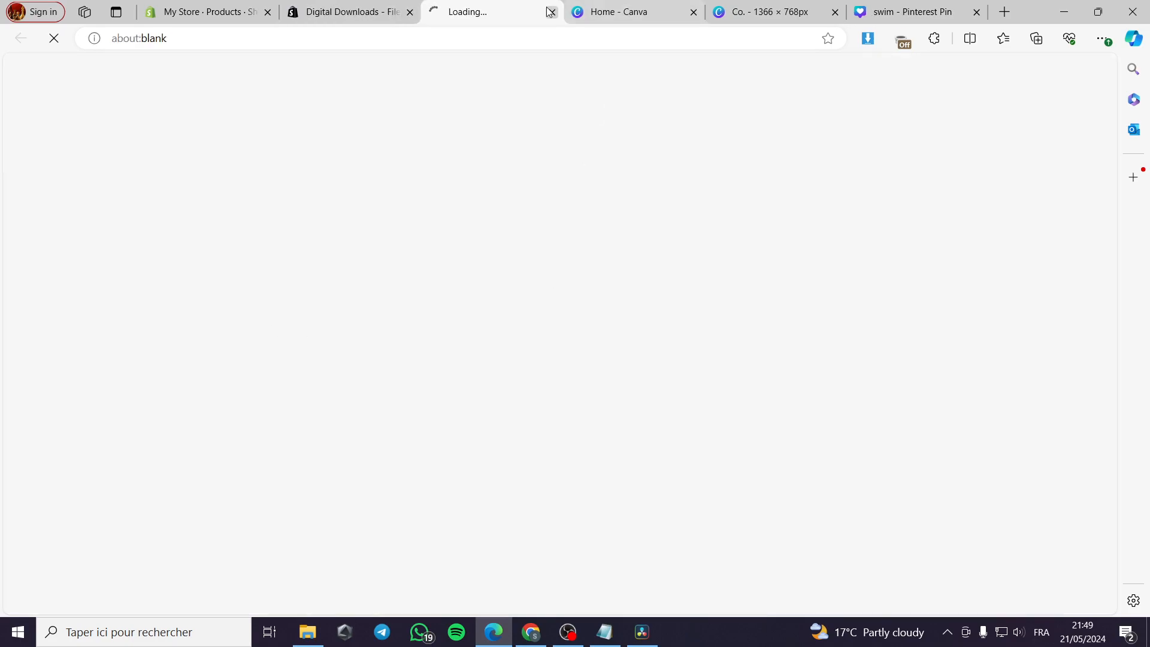
{"action": "left_click", "coordinate": [368, 18]}
{"action": "left_click", "coordinate": [410, 12]}
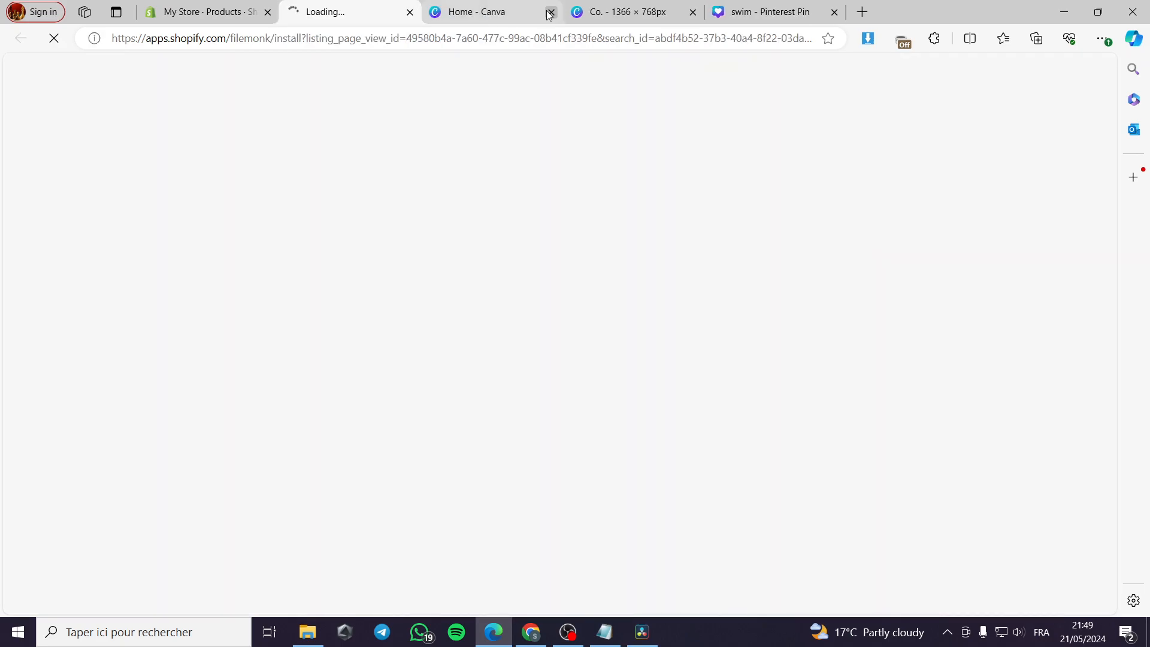
Close the Canva home page and the "Co. - 1366 × 768px" design, keeping the swim design open
{"action": "left_click", "coordinate": [472, 16]}
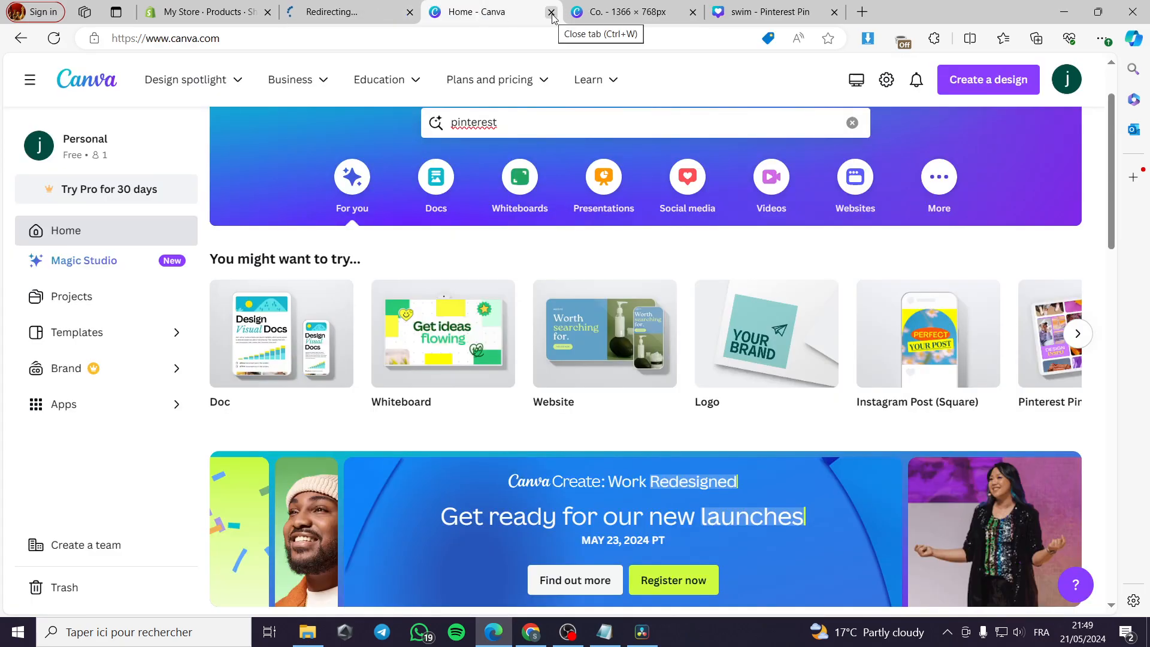
{"action": "left_click", "coordinate": [551, 13]}
{"action": "left_click", "coordinate": [551, 13]}
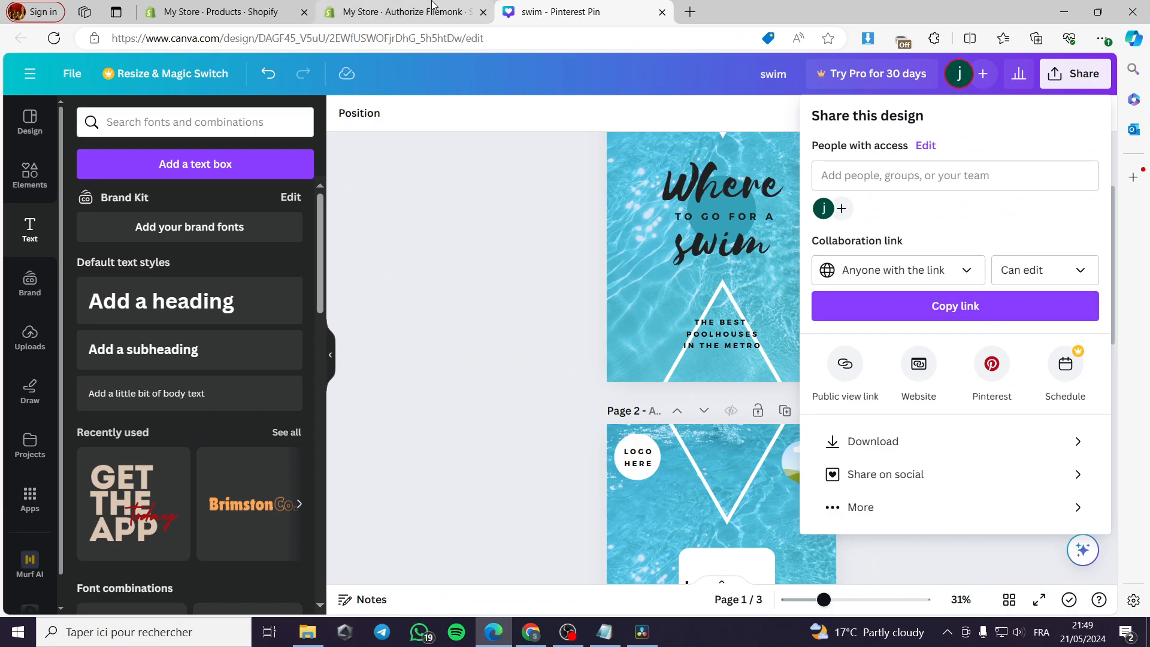
Approve the Filemonk installation in the Shopify admin and pin the app to the store's navigation
{"action": "left_click", "coordinate": [442, 9]}
{"action": "left_click", "coordinate": [823, 401]}
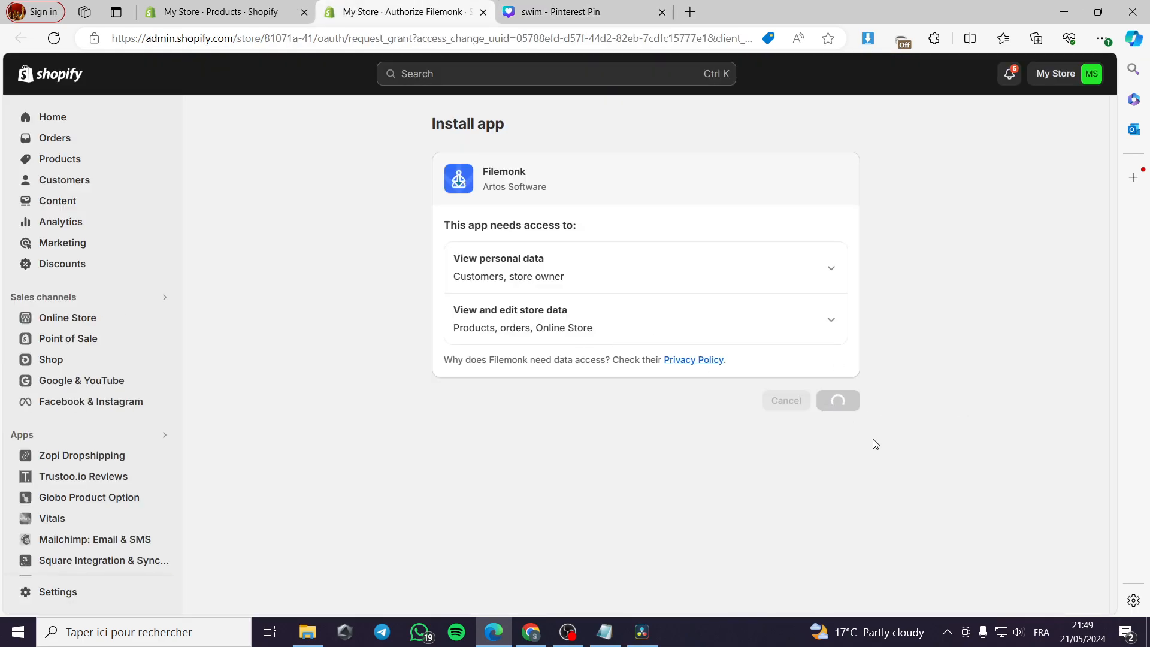
{"action": "scroll", "coordinate": [183, 560], "scroll_direction": "down", "scroll_amount": 3}
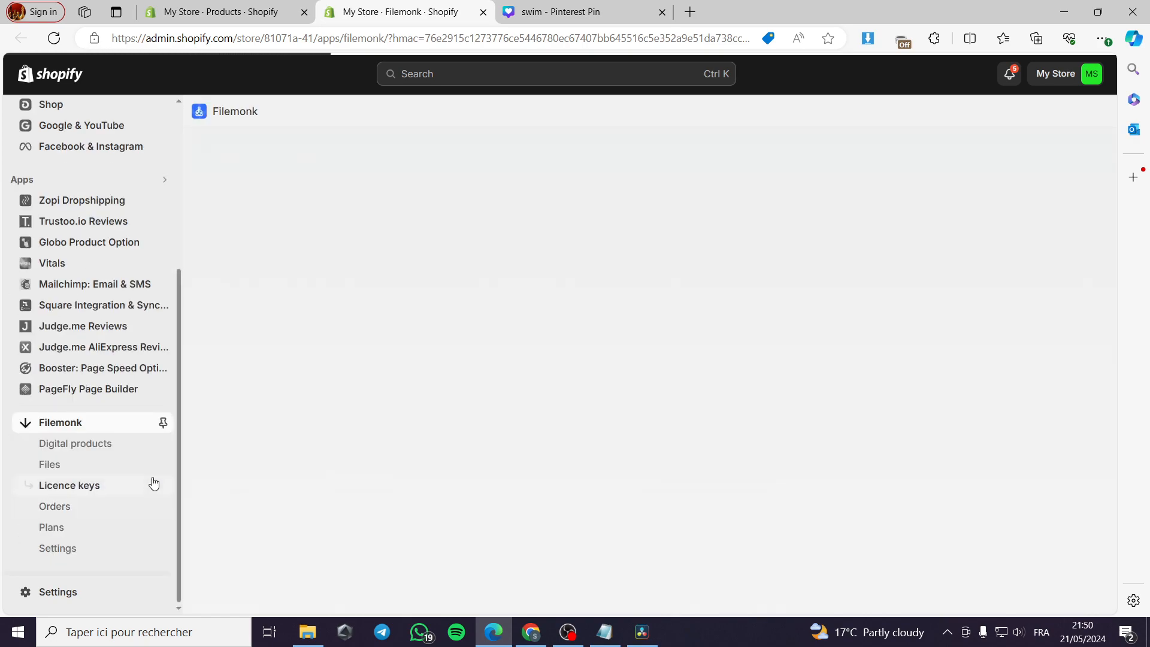
{"action": "left_click", "coordinate": [162, 424]}
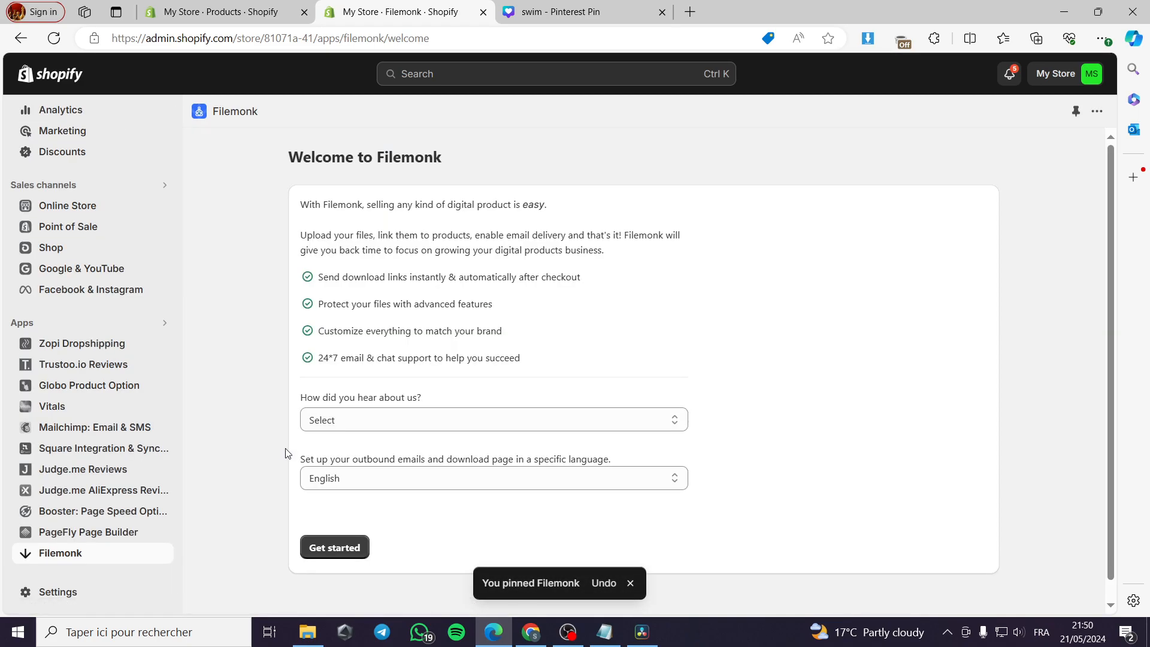
Complete Filemonk's welcome form with "Search on App Store" as the referral source and get started
{"action": "scroll", "coordinate": [402, 512], "scroll_direction": "down", "scroll_amount": 1}
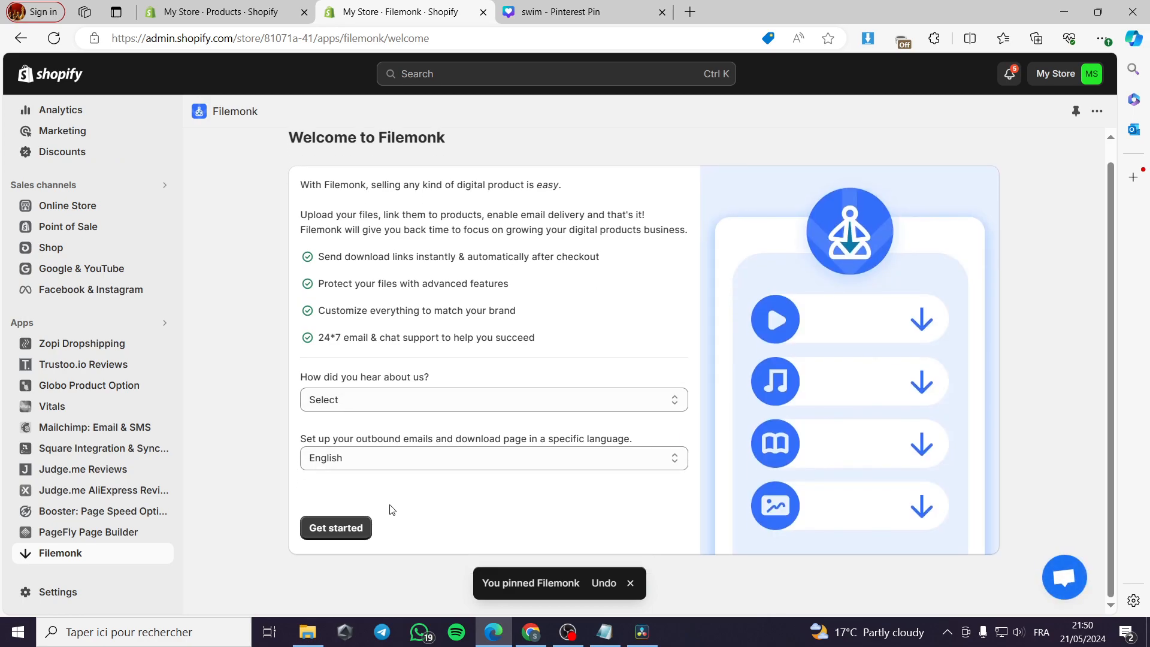
{"action": "left_click", "coordinate": [374, 397]}
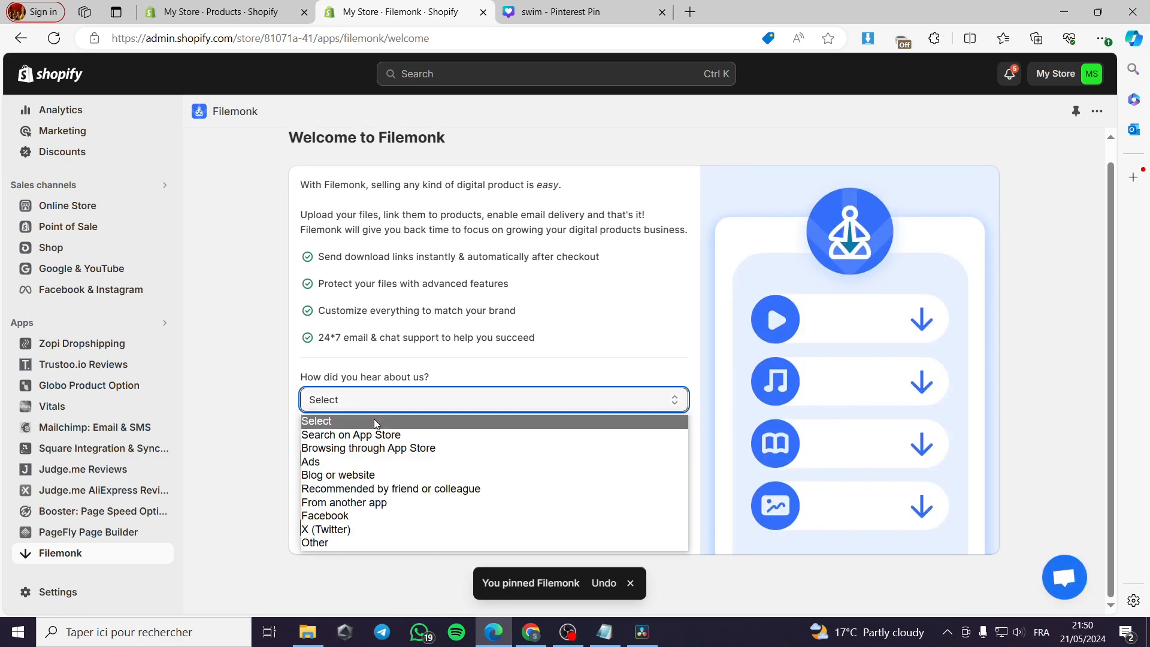
{"action": "left_click", "coordinate": [373, 435]}
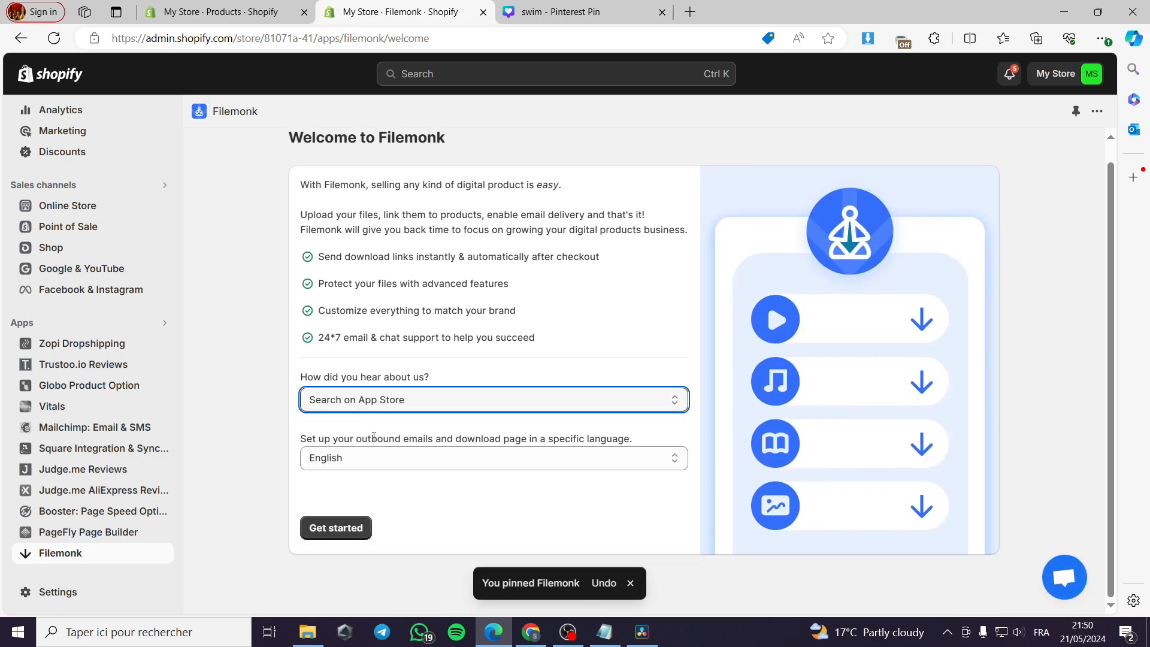
{"action": "left_click", "coordinate": [338, 529]}
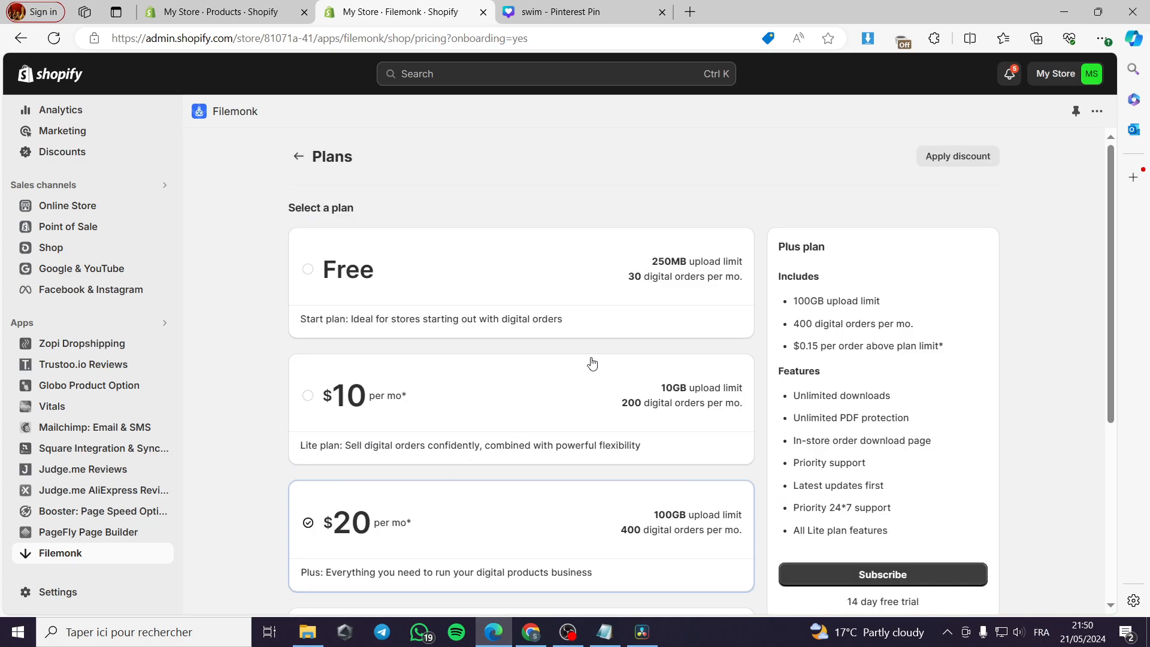
Select Filemonk's Free plan, review its limits and features, and subscribe to it
{"action": "left_click", "coordinate": [307, 271]}
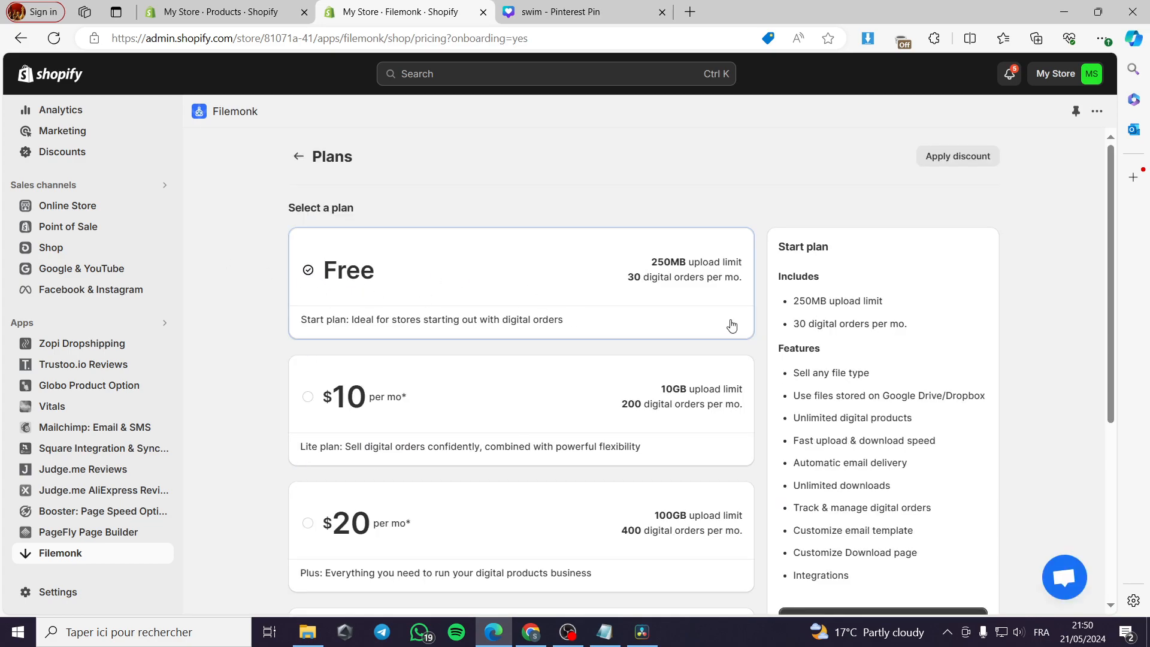
{"action": "scroll", "coordinate": [639, 329], "scroll_direction": "down", "scroll_amount": 4}
{"action": "scroll", "coordinate": [636, 312], "scroll_direction": "up", "scroll_amount": 3}
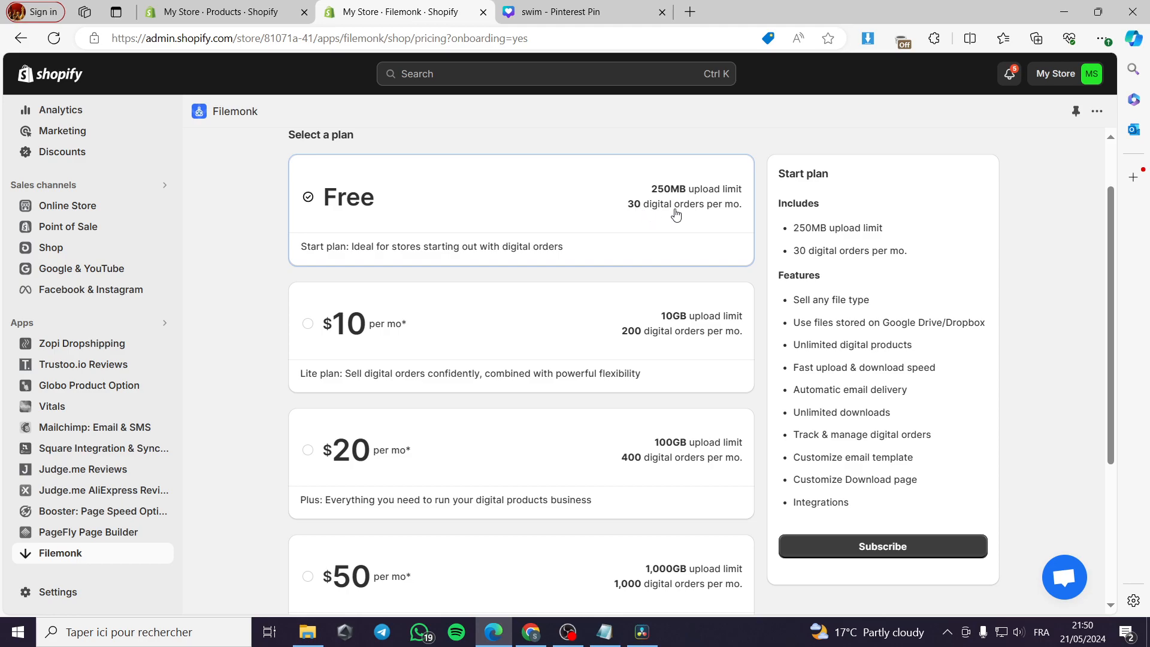
{"action": "scroll", "coordinate": [880, 328], "scroll_direction": "down", "scroll_amount": 4}
{"action": "left_click", "coordinate": [874, 316]}
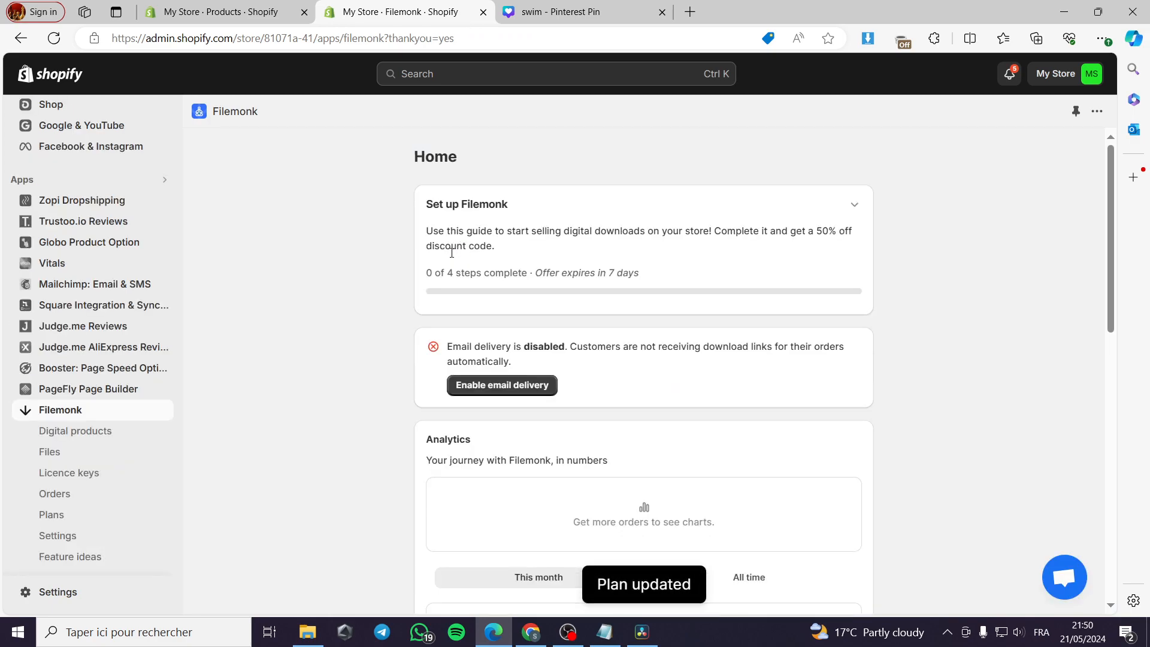
Review the Filemonk setup guide and open its file upload step
{"action": "scroll", "coordinate": [693, 411], "scroll_direction": "down", "scroll_amount": 5}
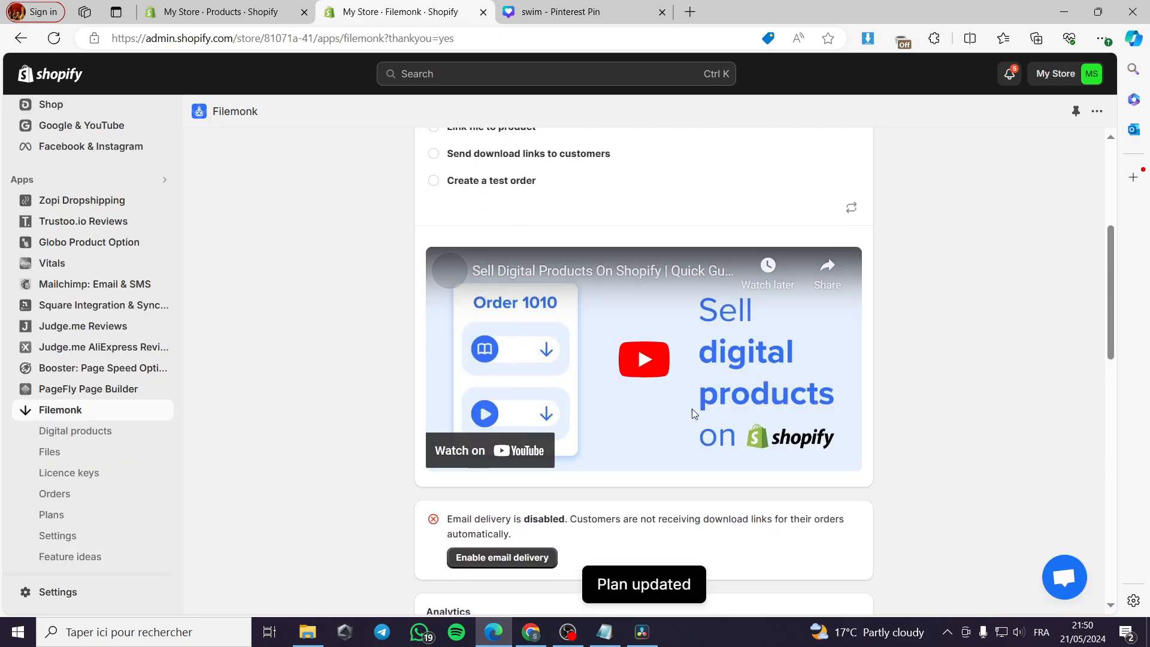
{"action": "scroll", "coordinate": [864, 503], "scroll_direction": "up", "scroll_amount": 3}
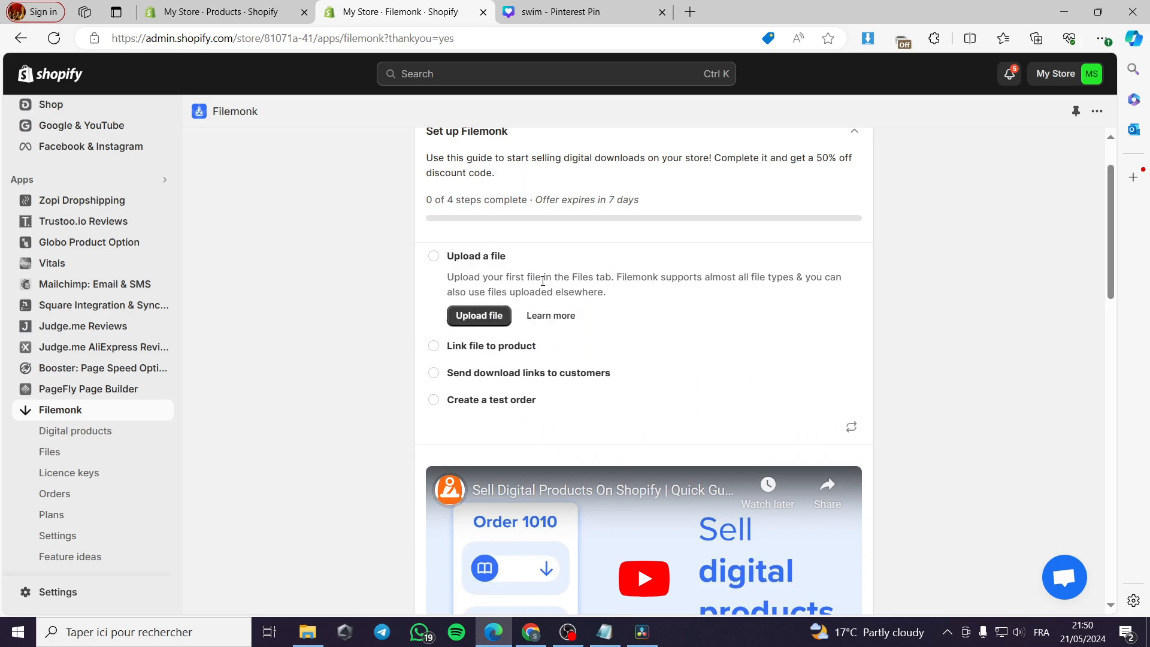
{"action": "scroll", "coordinate": [607, 325], "scroll_direction": "up", "scroll_amount": 1}
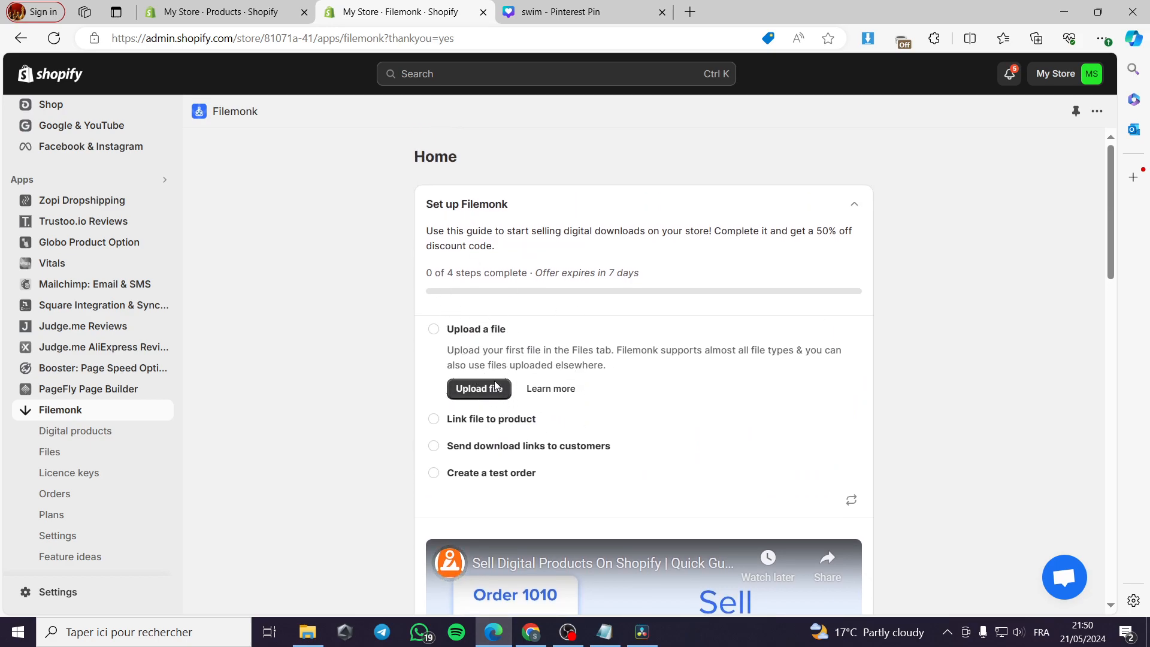
{"action": "left_click", "coordinate": [479, 389]}
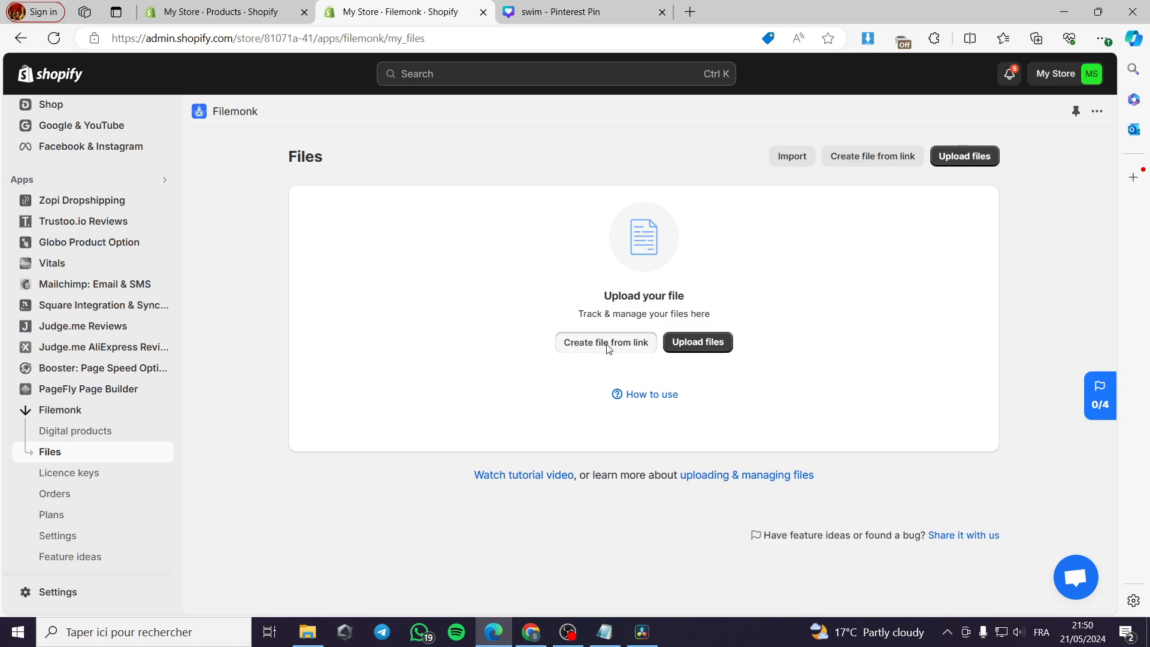
Start creating a file from an external link and name it "Canva template"
{"action": "left_click", "coordinate": [579, 343]}
{"action": "left_click", "coordinate": [588, 378]}
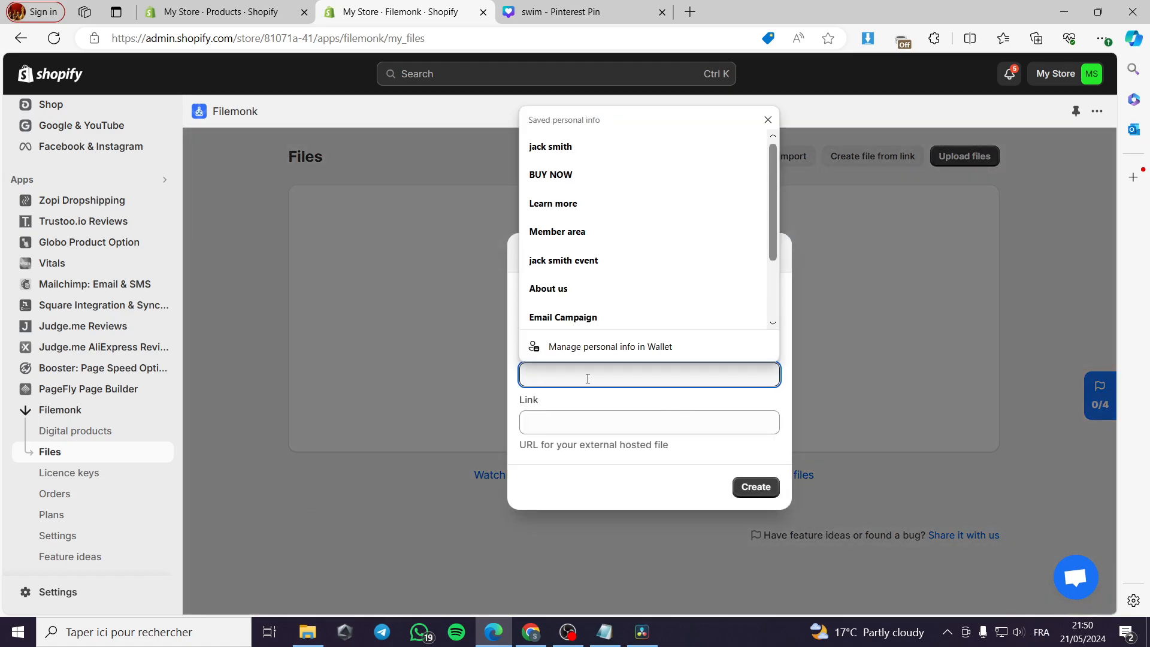
{"action": "type", "text": "T"}
{"action": "key", "text": "BackSpace"}
{"action": "key", "text": "BackSpace"}
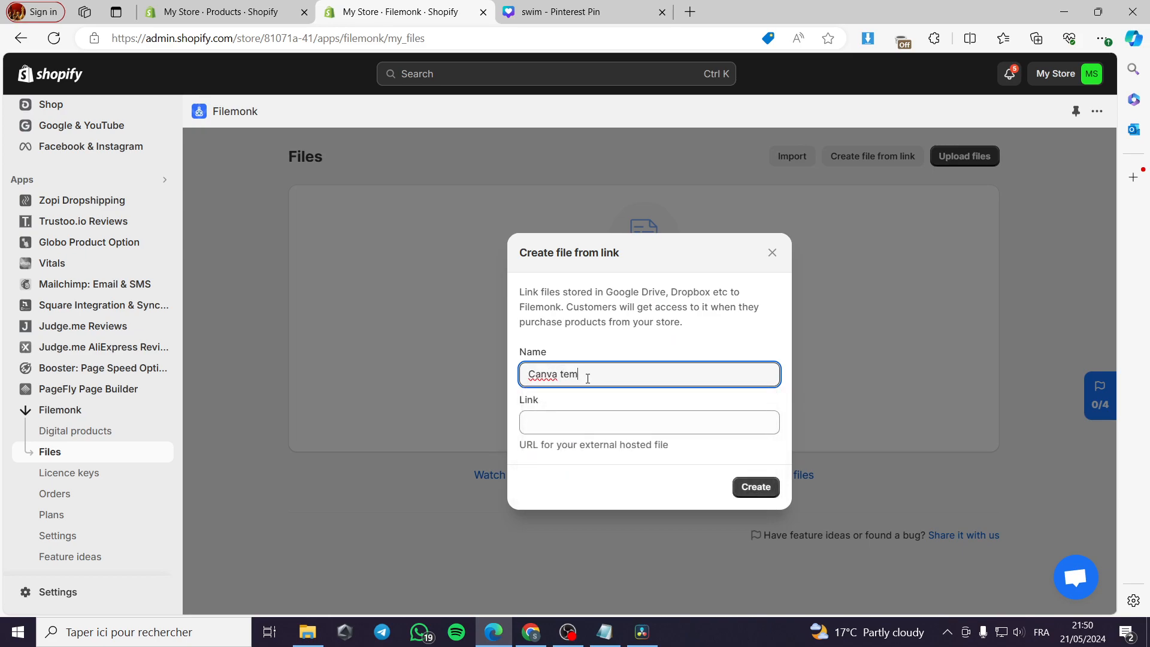
Copy the swim design's collaboration link from Canva, paste it as the Filemonk file's link, and create the file
{"action": "left_click", "coordinate": [570, 424]}
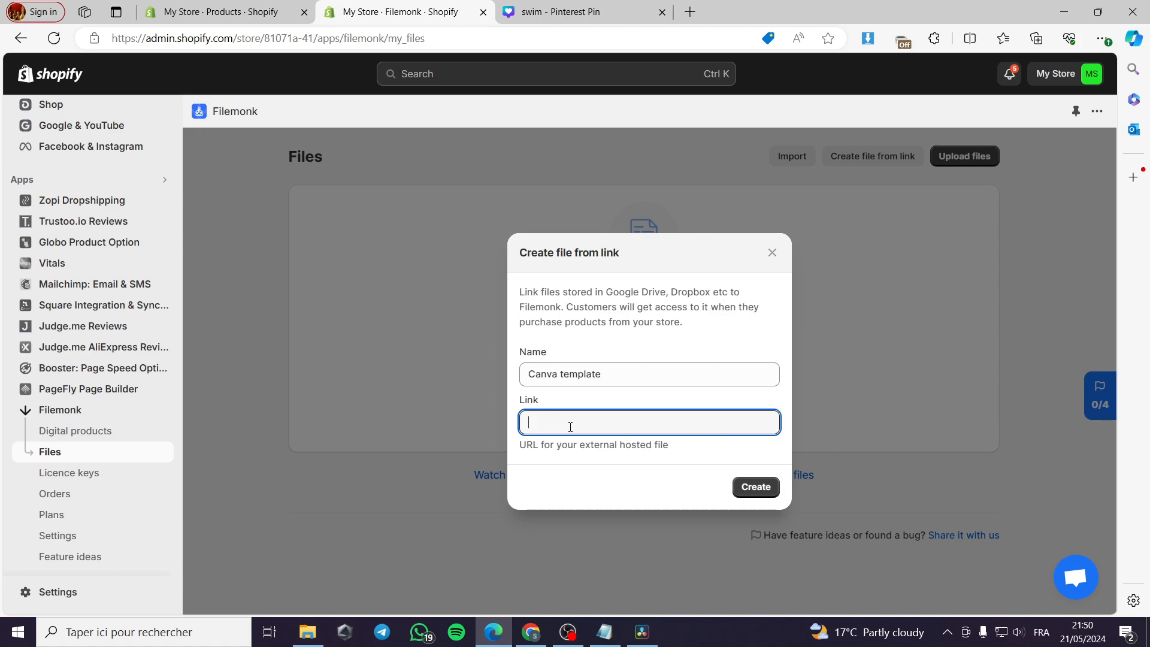
{"action": "key", "text": "ctrl+Tab"}
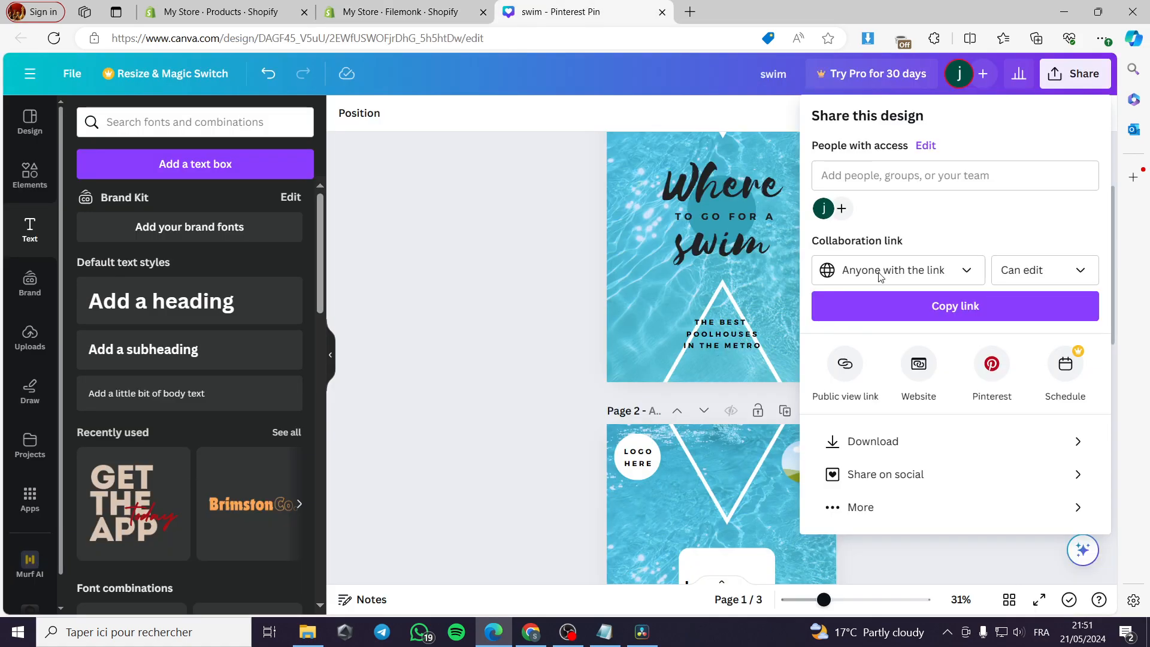
{"action": "left_click", "coordinate": [957, 310]}
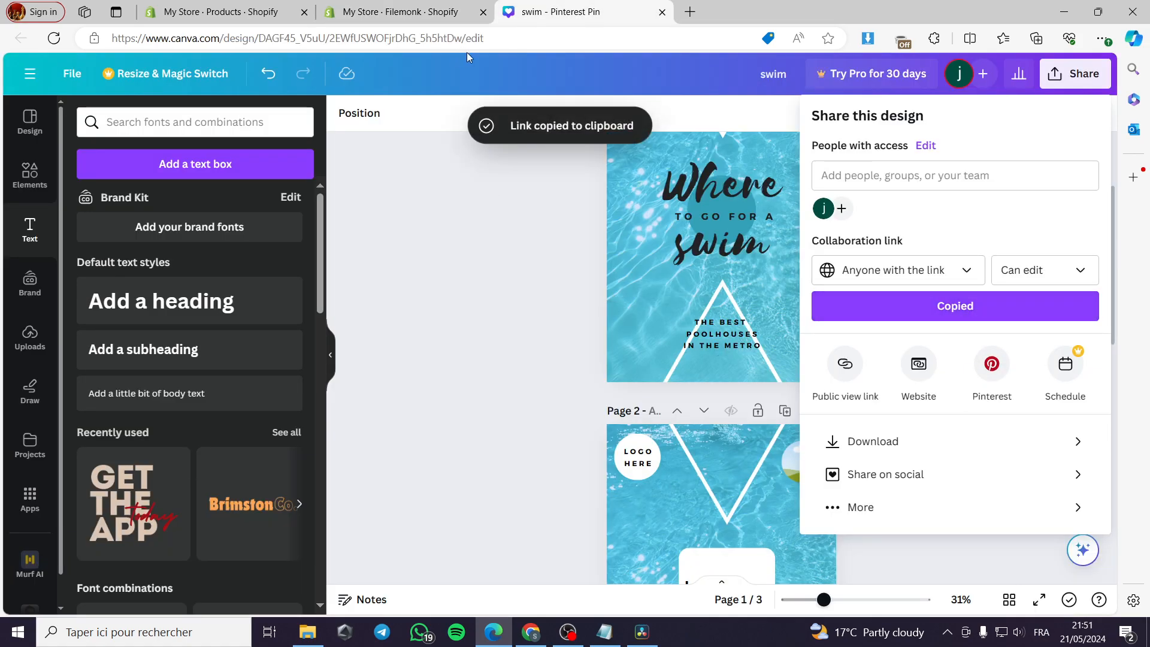
{"action": "left_click", "coordinate": [230, 10]}
{"action": "left_click", "coordinate": [402, 10]}
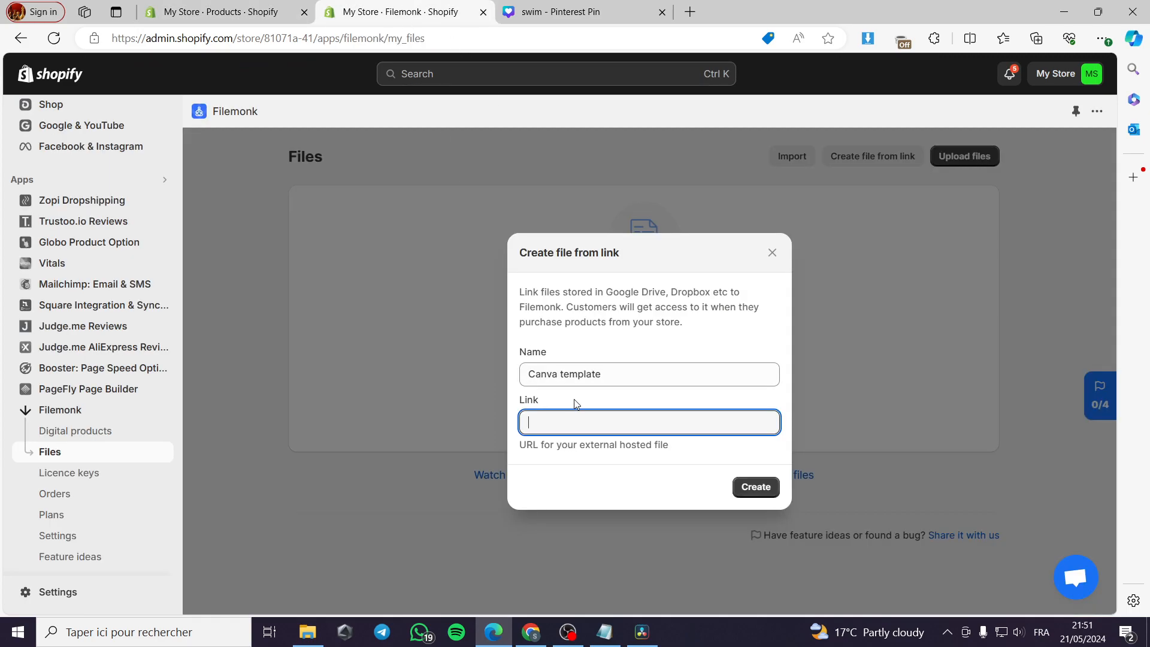
{"action": "key", "text": "ctrl+v"}
{"action": "left_click", "coordinate": [756, 486]}
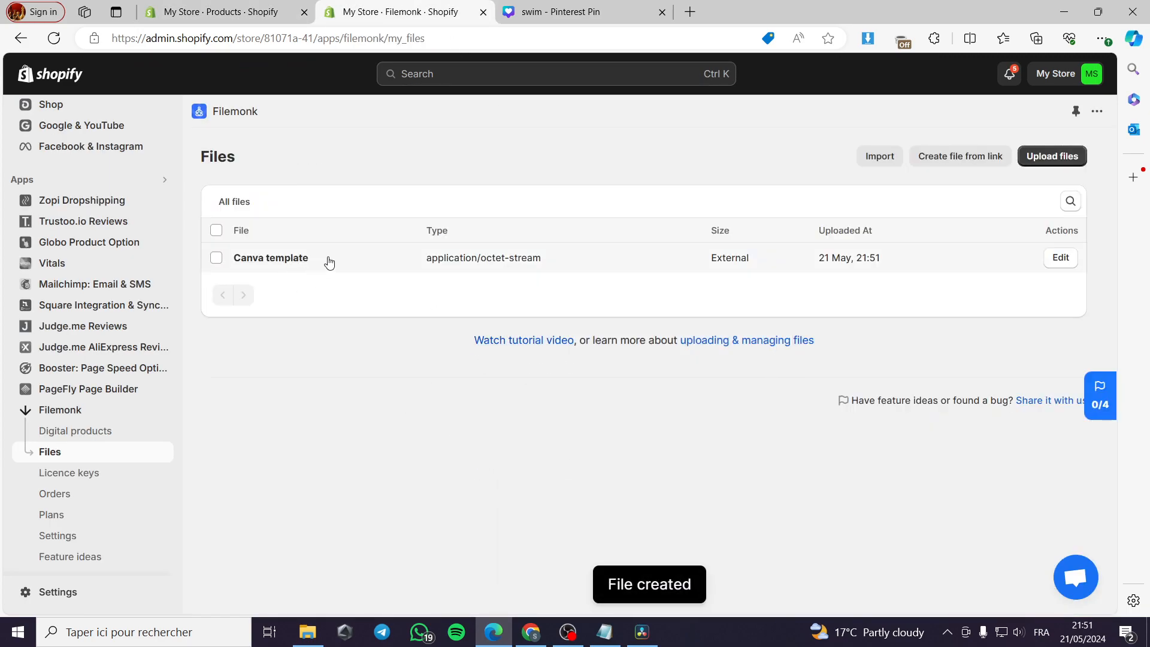
Open the Canva template file and link it to the Canva summer template product
{"action": "left_click", "coordinate": [955, 262]}
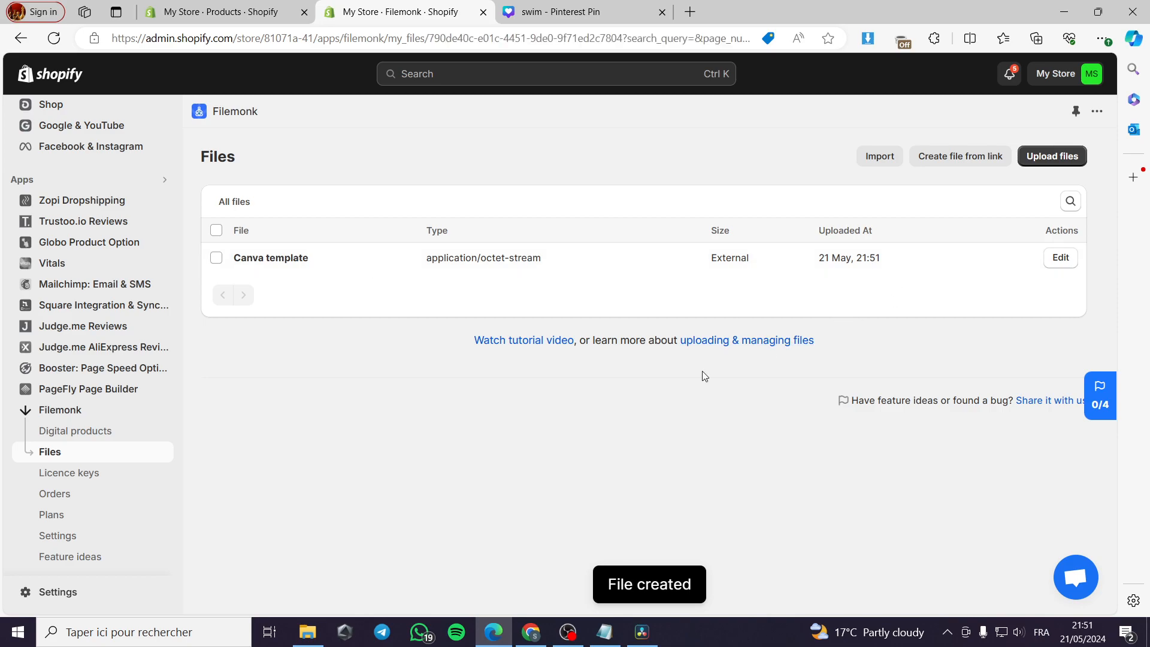
{"action": "scroll", "coordinate": [580, 412], "scroll_direction": "down", "scroll_amount": 1}
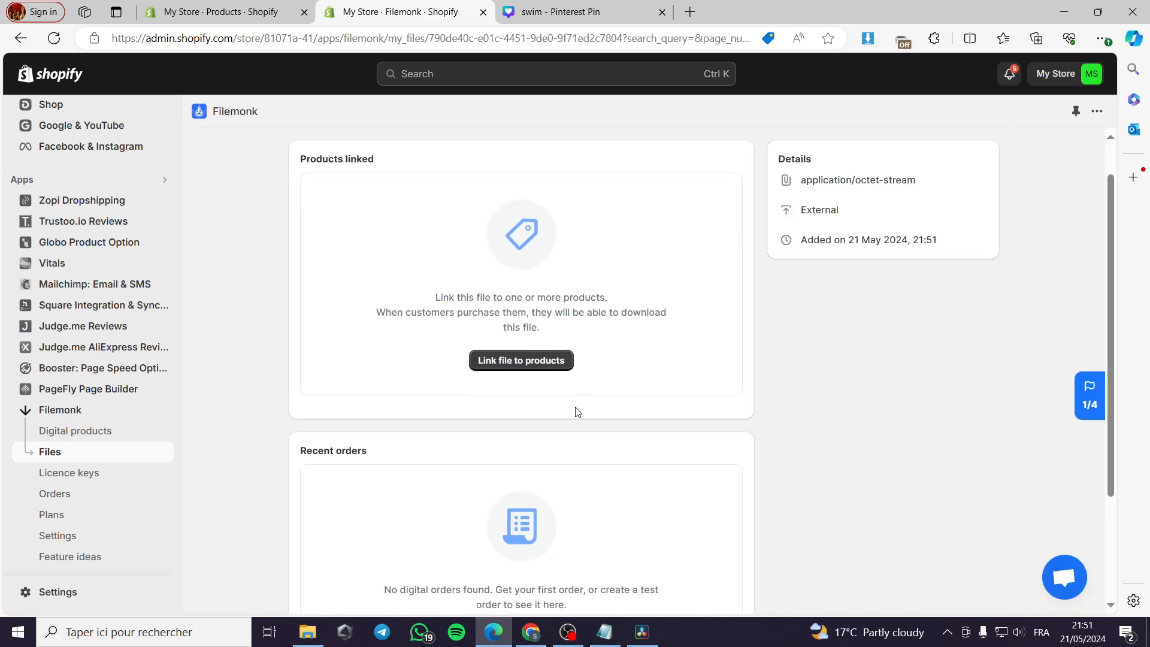
{"action": "left_click", "coordinate": [539, 335]}
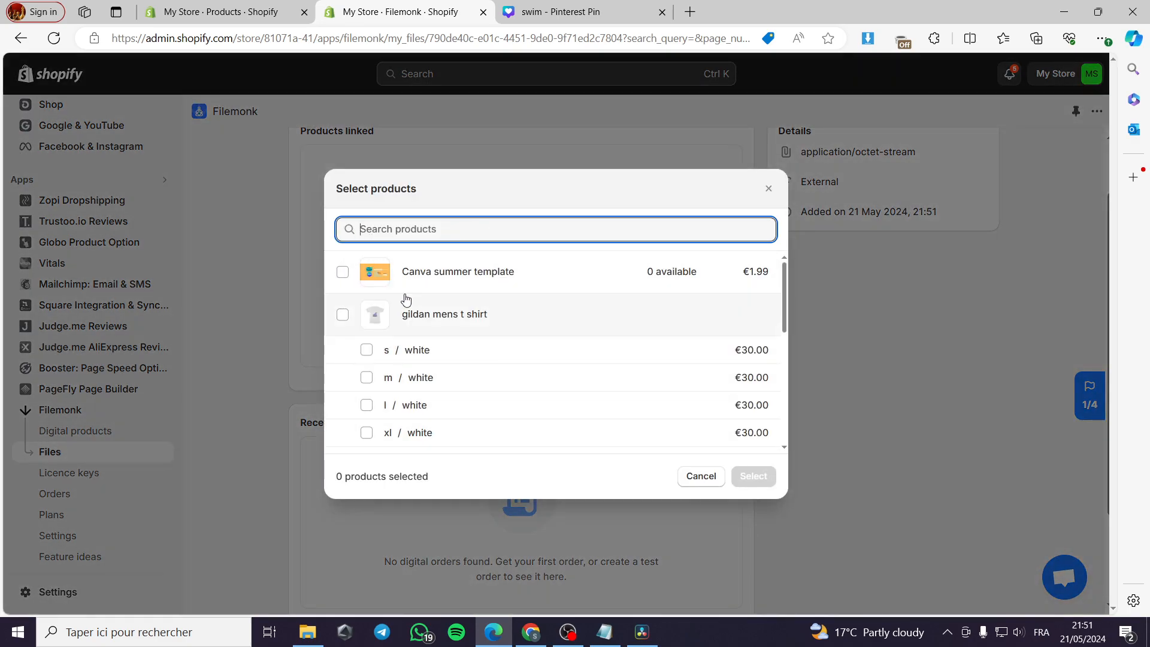
{"action": "left_click", "coordinate": [343, 274]}
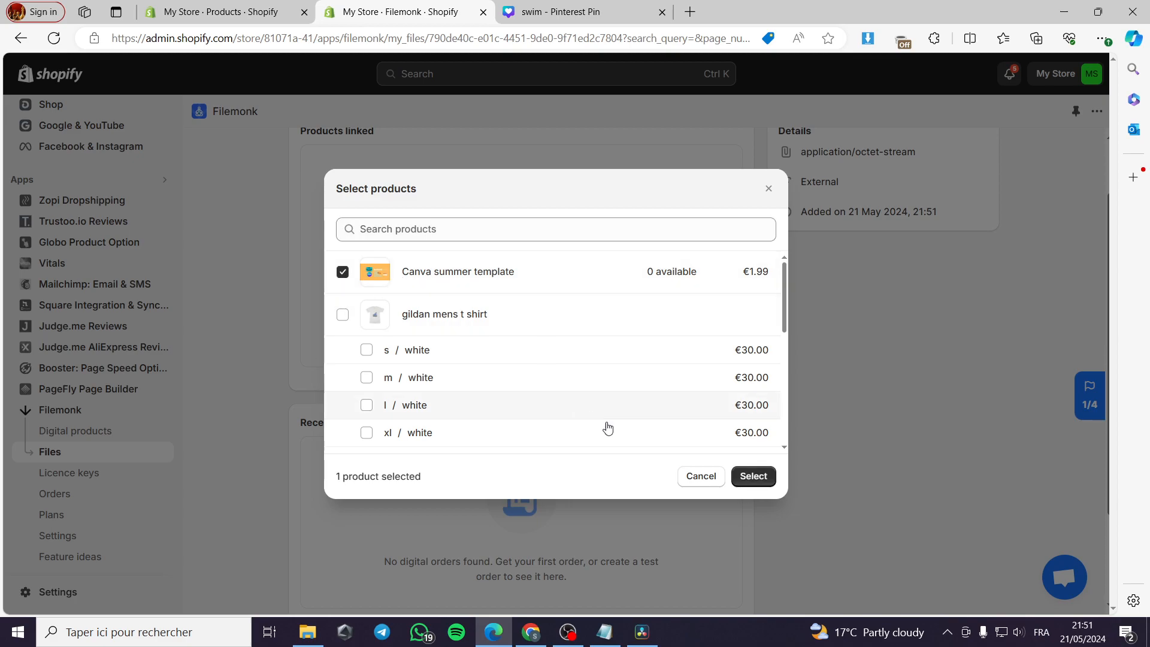
{"action": "left_click", "coordinate": [752, 477]}
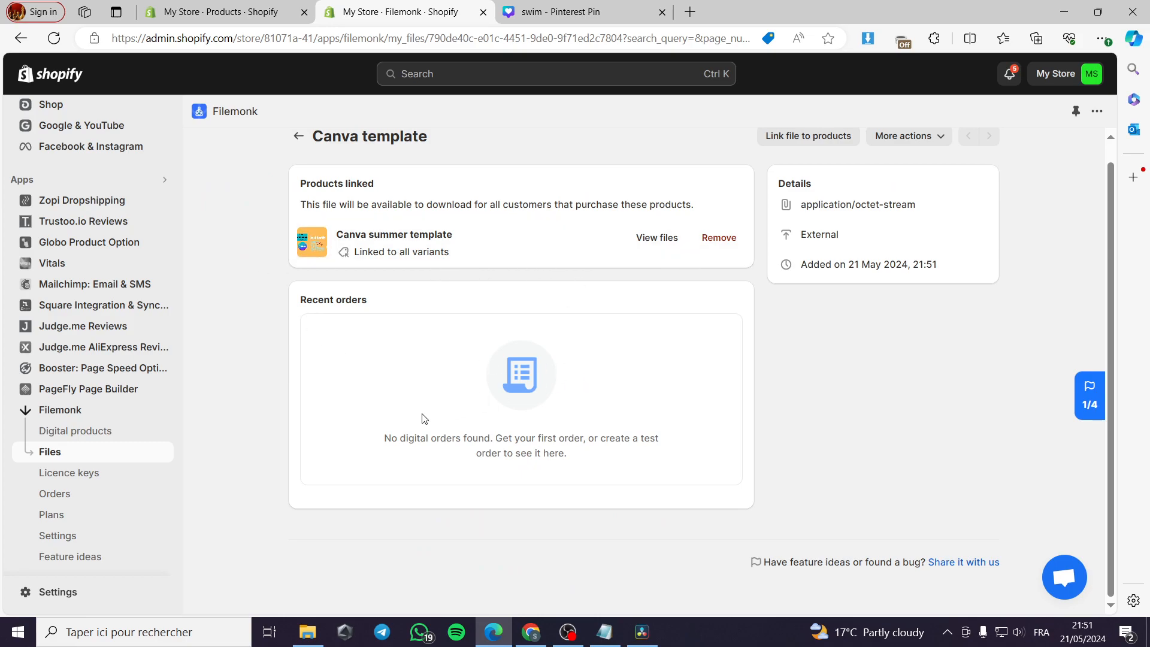
Check Filemonk's digital products and turn on automatic download-link emails to customers in the app's settings
{"action": "left_click", "coordinate": [58, 535]}
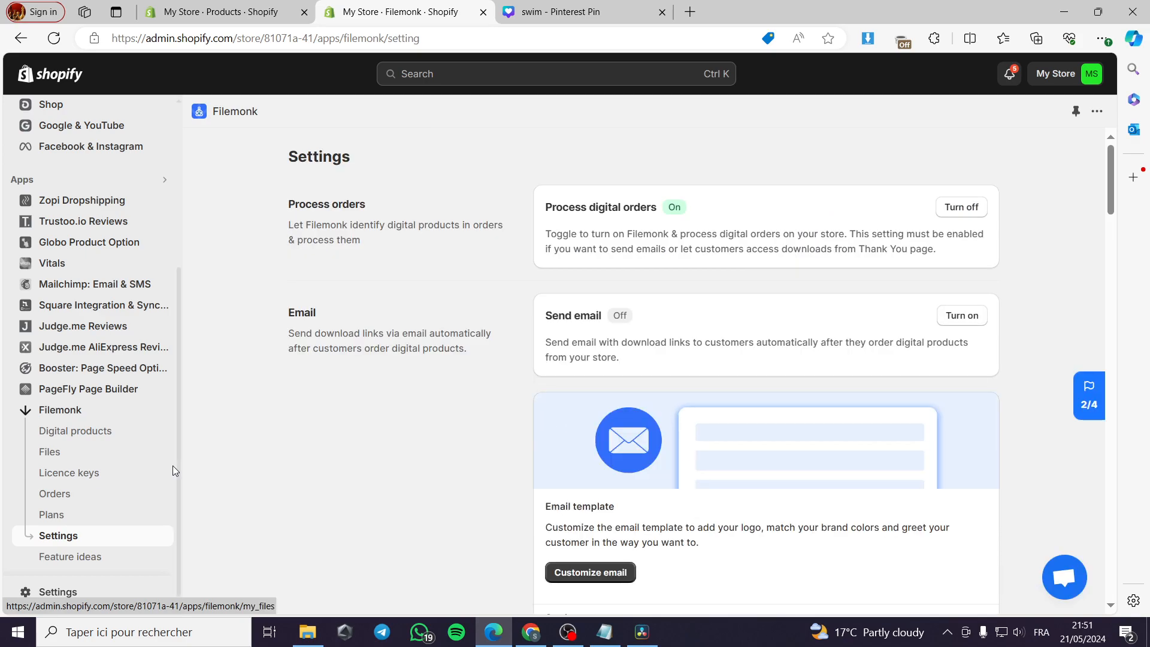
{"action": "left_click", "coordinate": [89, 442]}
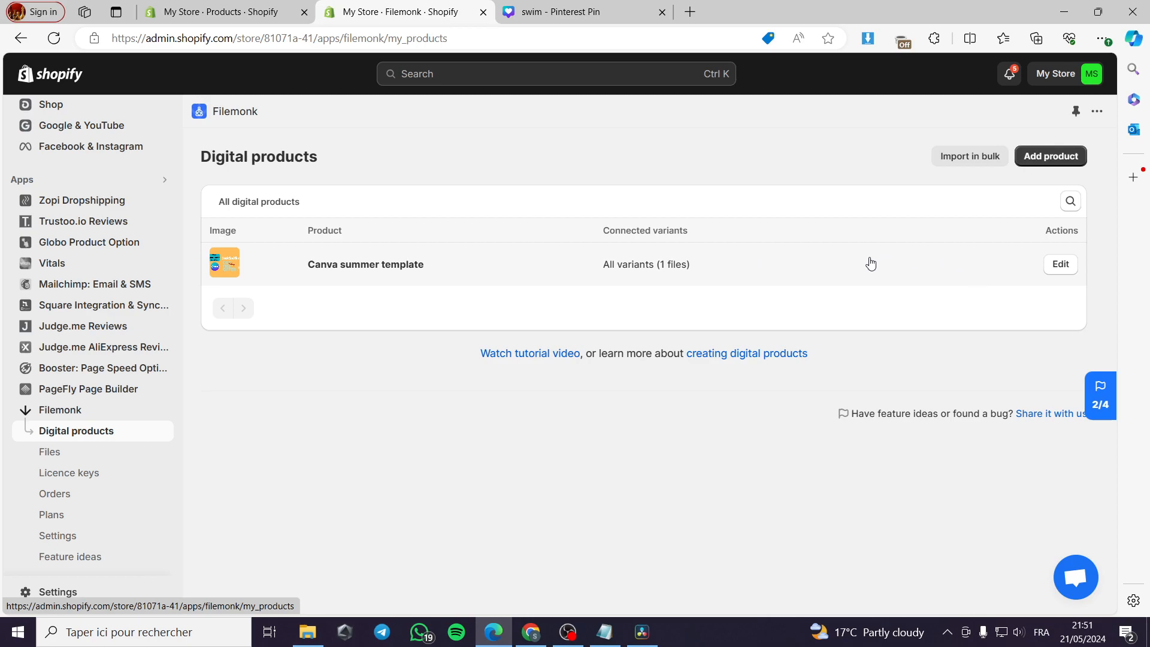
{"action": "left_click", "coordinate": [97, 541]}
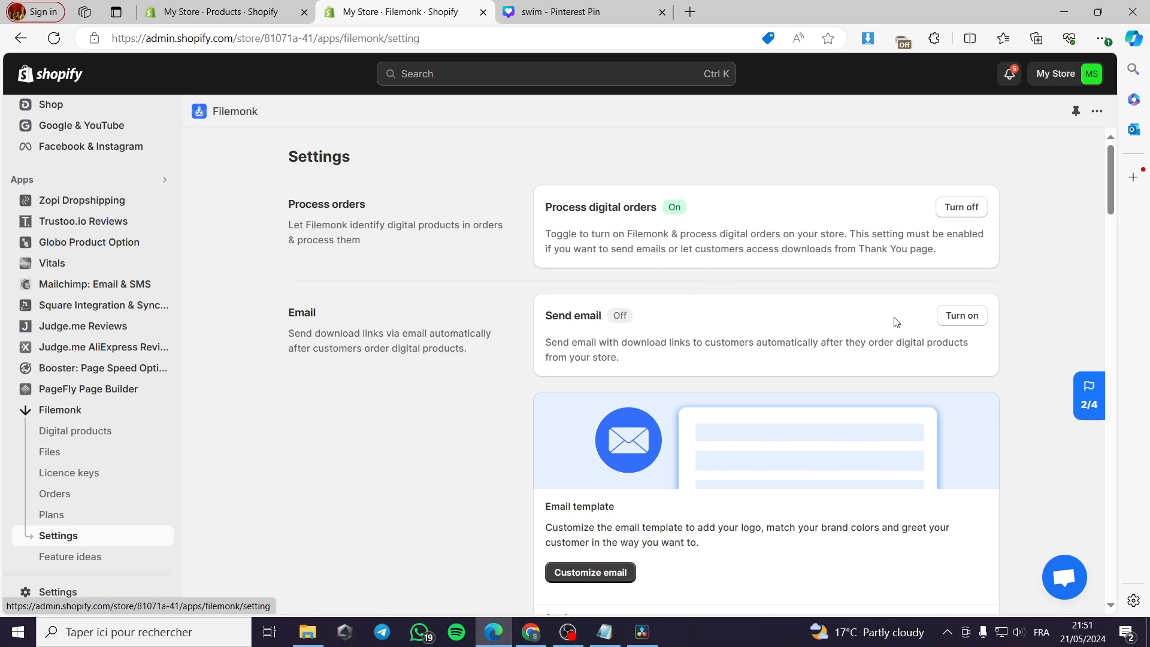
{"action": "left_click", "coordinate": [954, 317]}
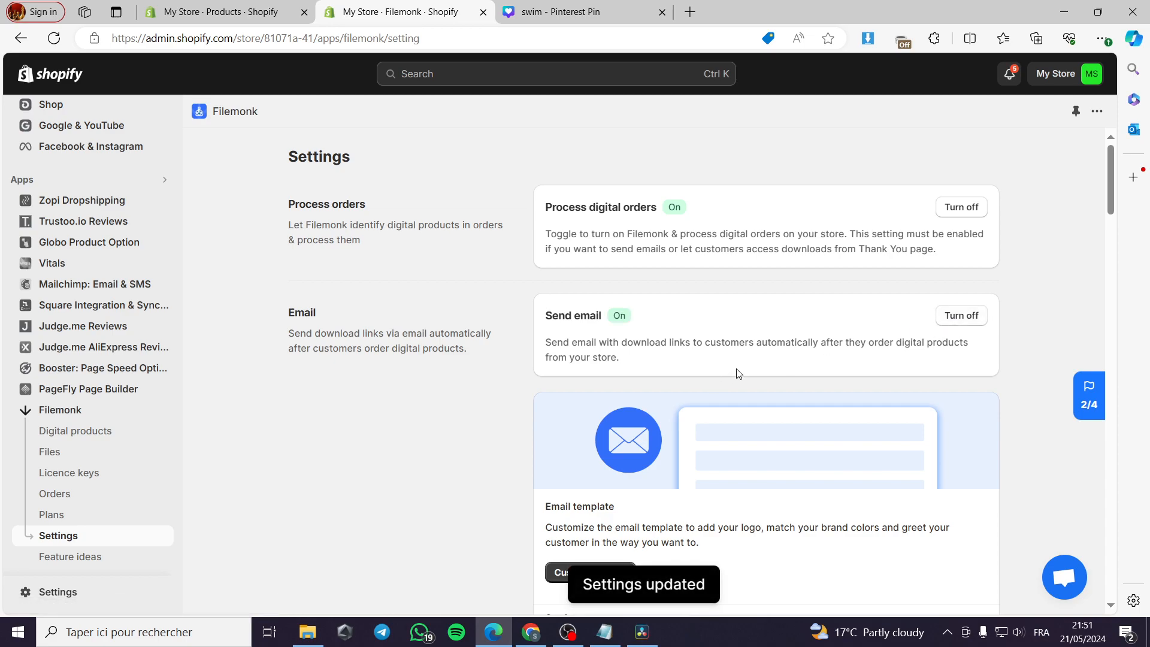
Open the Filemonk email template for customization and look over its preview
{"action": "scroll", "coordinate": [737, 373], "scroll_direction": "down", "scroll_amount": 2}
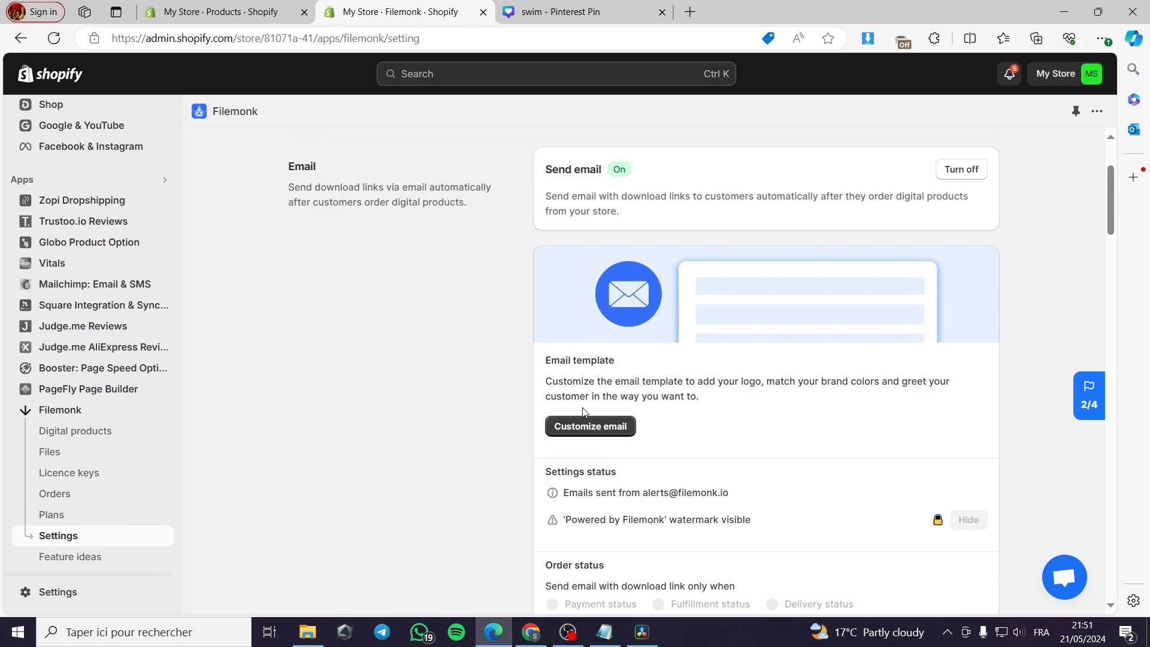
{"action": "left_click", "coordinate": [557, 12]}
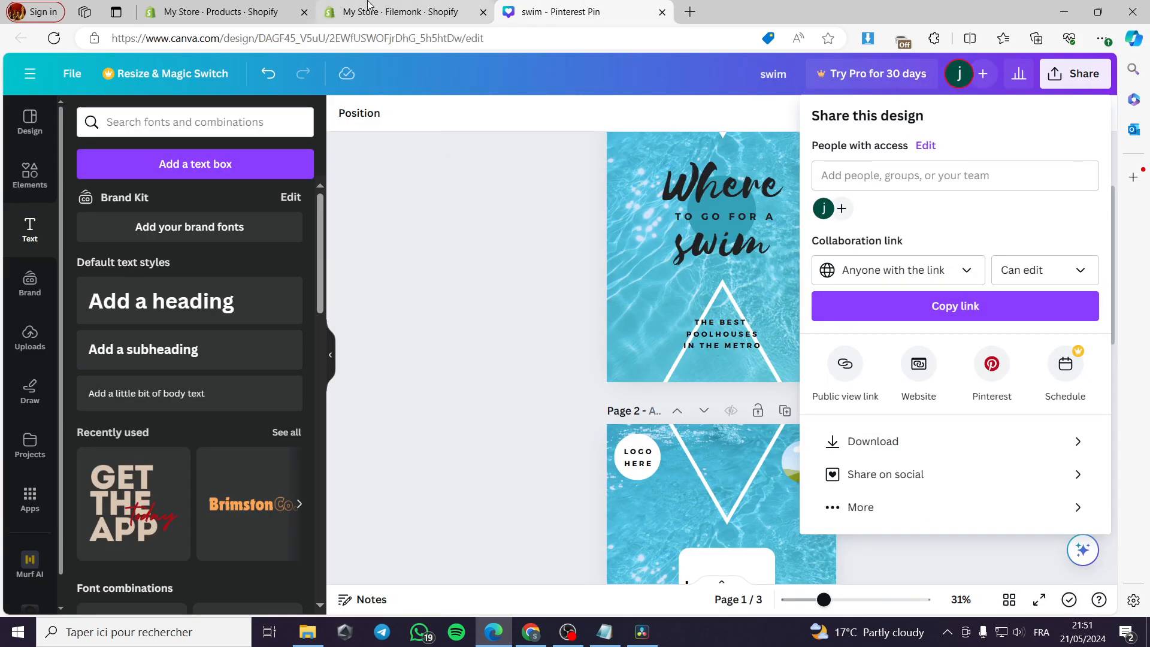
{"action": "left_click", "coordinate": [328, 18]}
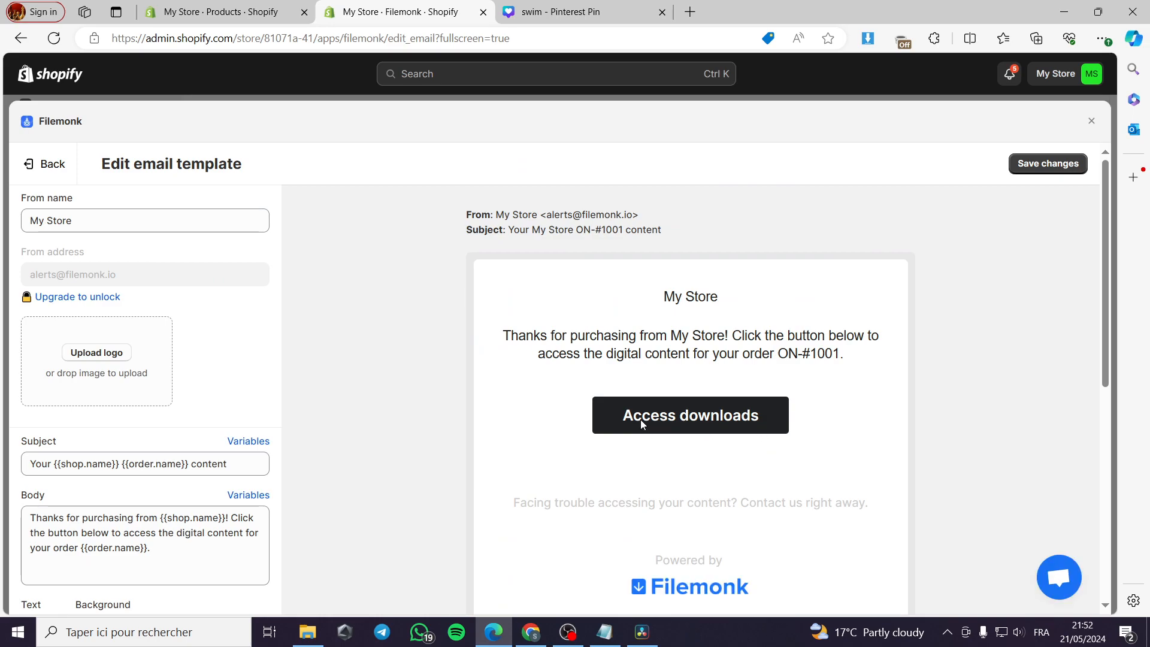
{"action": "scroll", "coordinate": [791, 423], "scroll_direction": "down", "scroll_amount": 2}
{"action": "scroll", "coordinate": [644, 287], "scroll_direction": "up", "scroll_amount": 2}
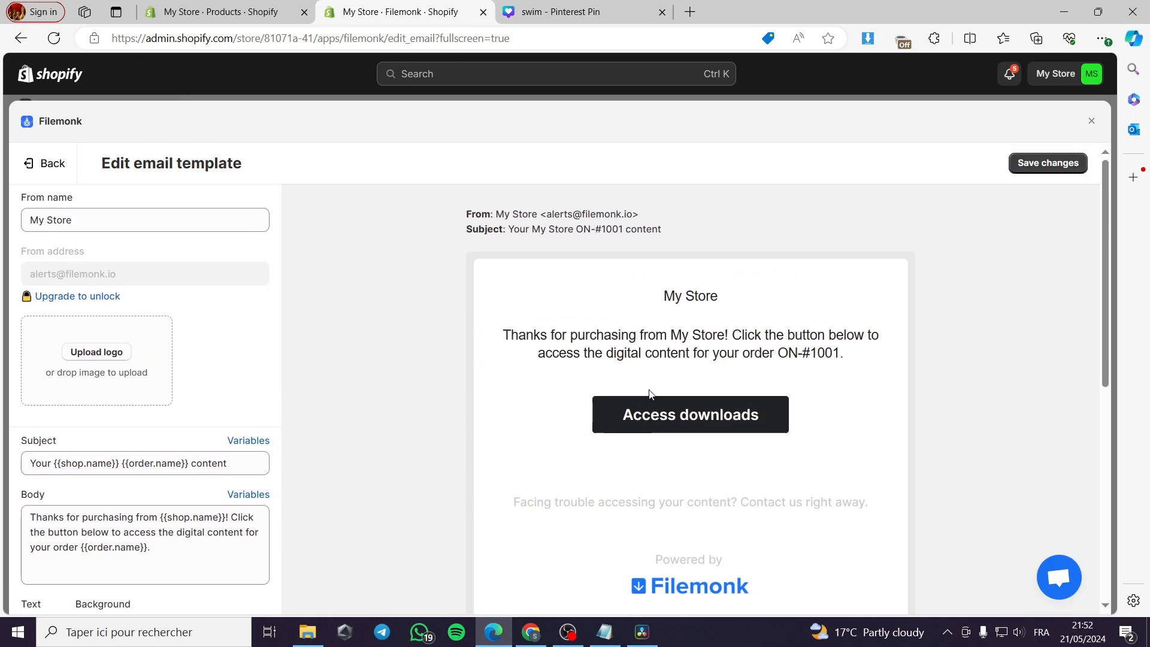
Upload the Summer Time surfer image as the email template's logo and check it in the preview
{"action": "left_click", "coordinate": [97, 353]}
{"action": "scroll", "coordinate": [260, 257], "scroll_direction": "down", "scroll_amount": 5}
{"action": "scroll", "coordinate": [263, 255], "scroll_direction": "down", "scroll_amount": 10}
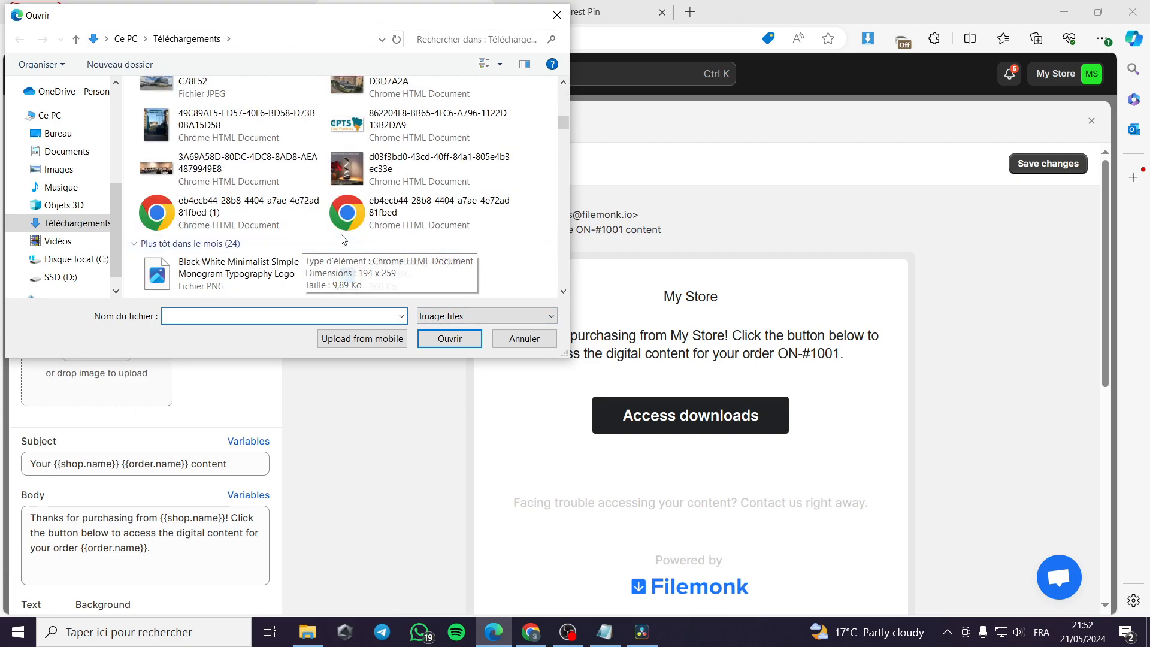
{"action": "scroll", "coordinate": [387, 246], "scroll_direction": "down", "scroll_amount": 5}
{"action": "scroll", "coordinate": [386, 245], "scroll_direction": "up", "scroll_amount": 3}
{"action": "key", "text": "Escape"}
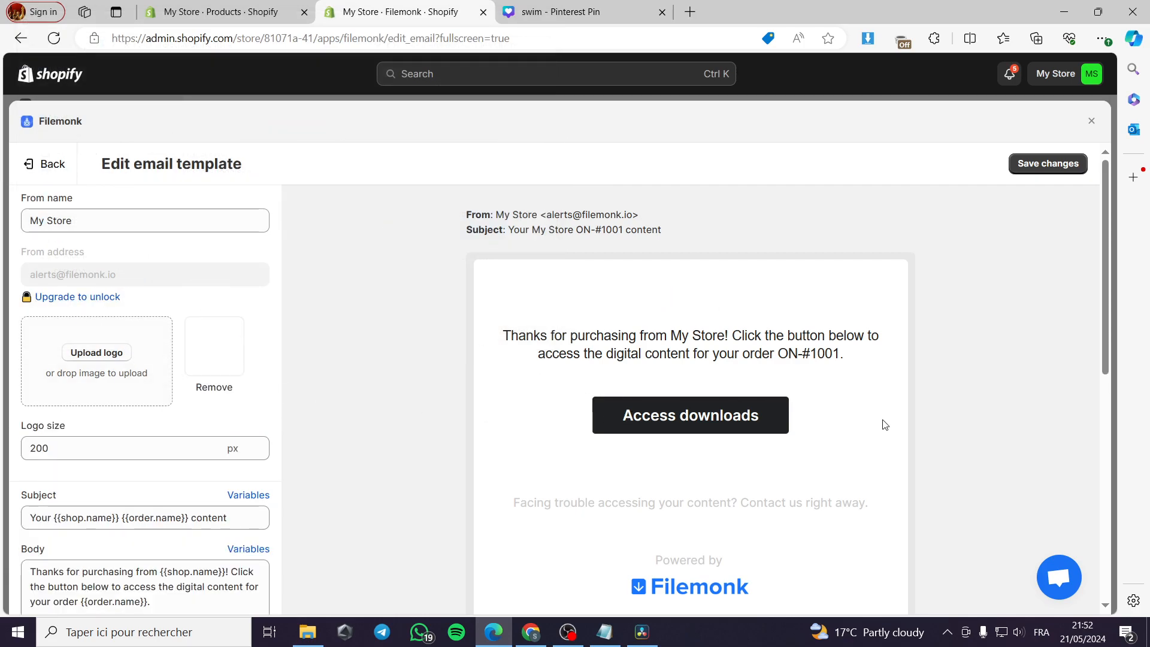
{"action": "scroll", "coordinate": [906, 411], "scroll_direction": "down", "scroll_amount": 3}
{"action": "scroll", "coordinate": [839, 407], "scroll_direction": "up", "scroll_amount": 3}
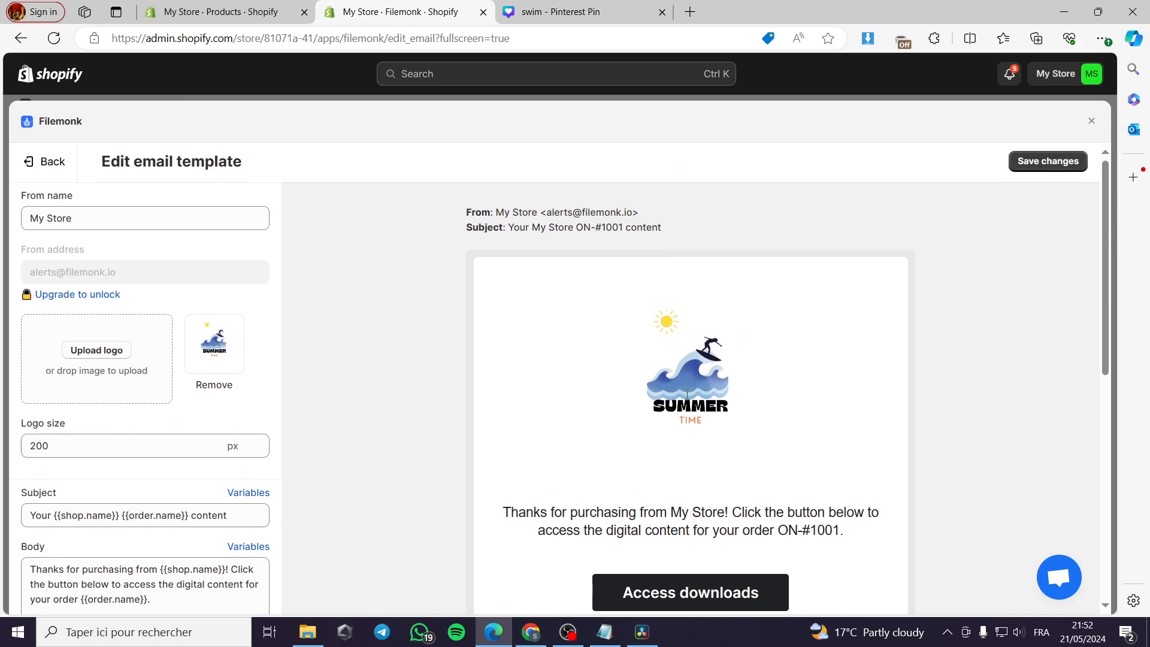
Review the email template's body, button and footer settings, save the changes and close the template editor
{"action": "scroll", "coordinate": [622, 399], "scroll_direction": "down", "scroll_amount": 1}
{"action": "scroll", "coordinate": [622, 398], "scroll_direction": "down", "scroll_amount": 1}
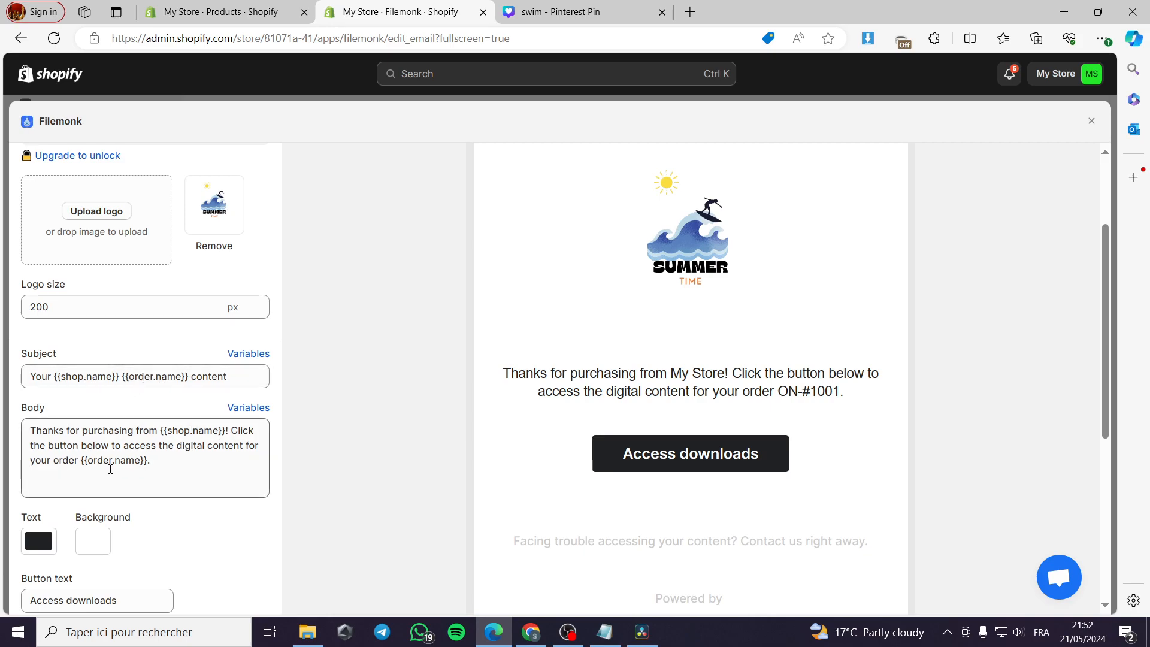
{"action": "scroll", "coordinate": [144, 479], "scroll_direction": "down", "scroll_amount": 7}
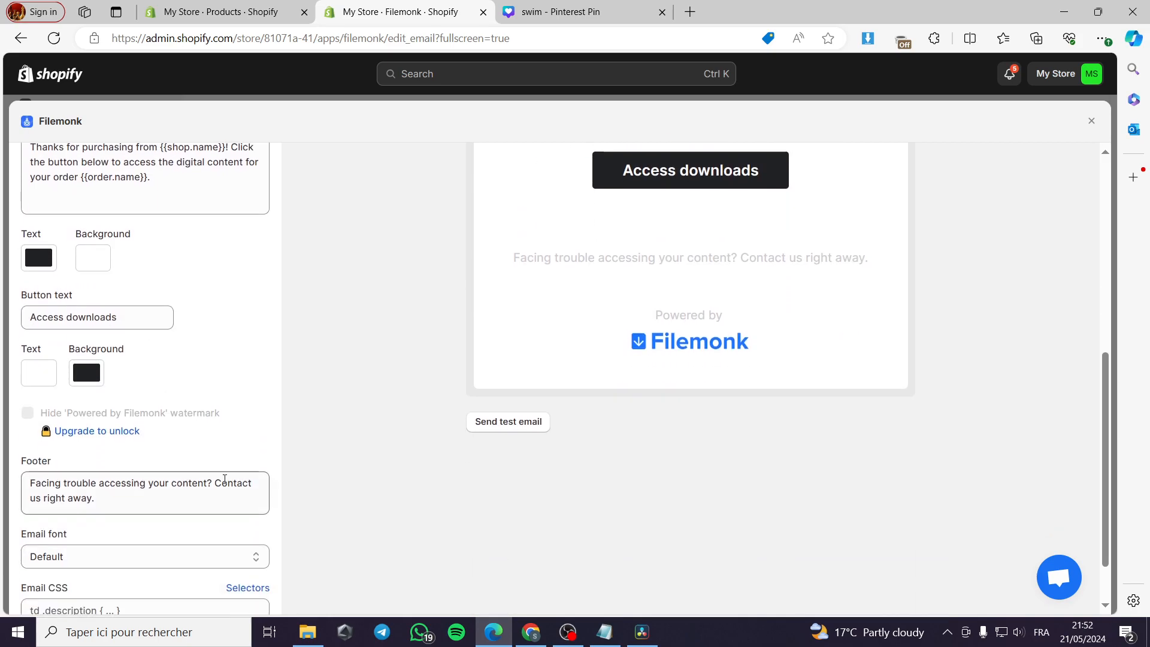
{"action": "scroll", "coordinate": [945, 248], "scroll_direction": "up", "scroll_amount": 9}
{"action": "left_click", "coordinate": [1058, 164]}
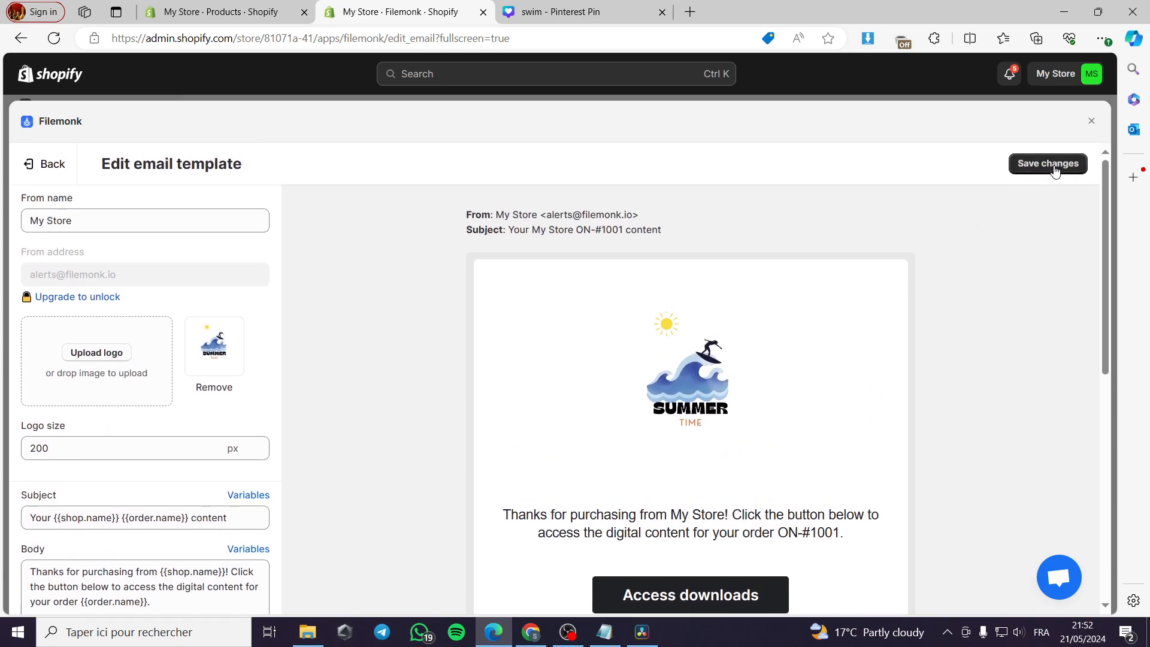
{"action": "left_click", "coordinate": [1091, 121]}
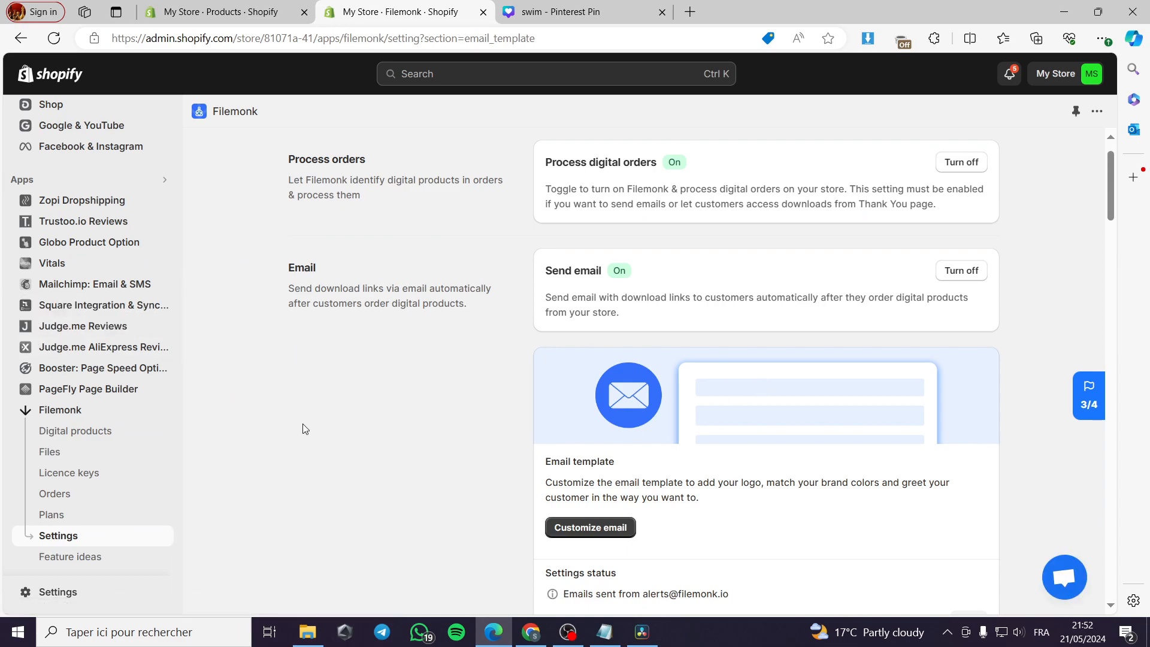
Open the Canva summer template product from the store's product list and view its page in the online store
{"action": "scroll", "coordinate": [108, 389], "scroll_direction": "up", "scroll_amount": 4}
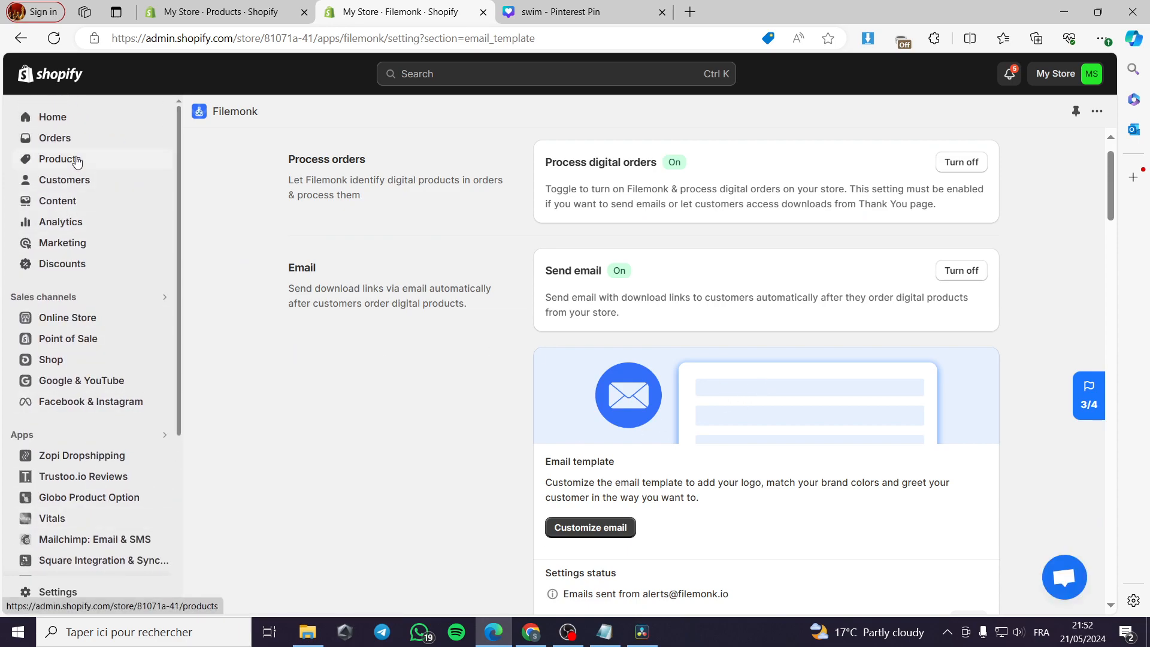
{"action": "left_click", "coordinate": [67, 166]}
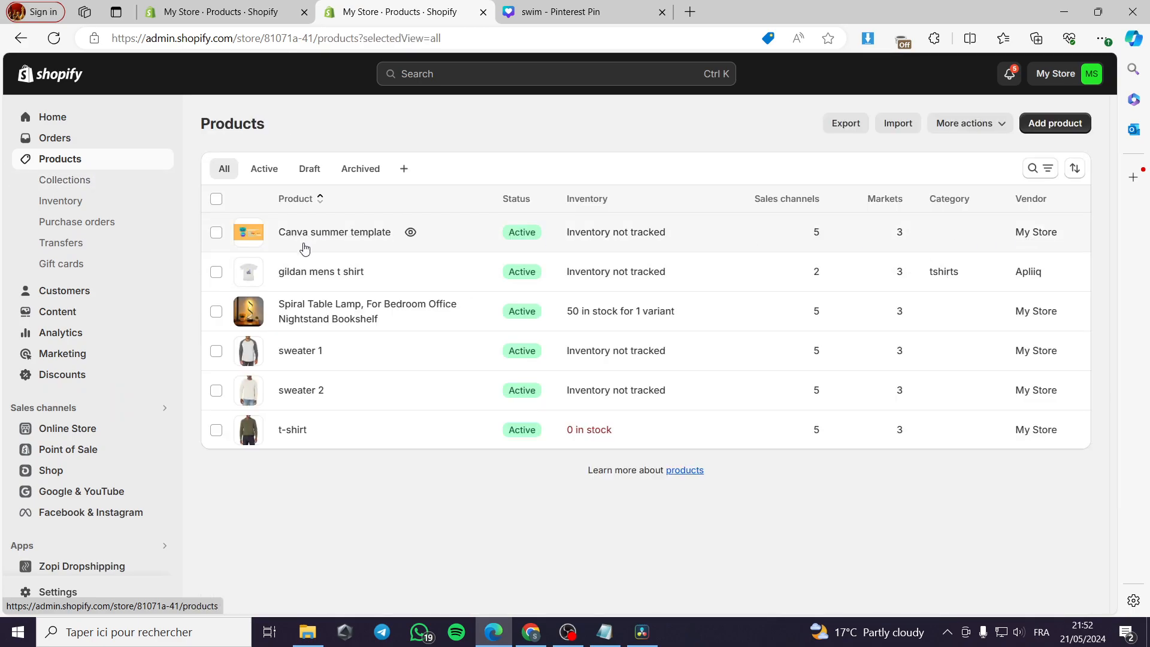
{"action": "left_click", "coordinate": [481, 232]}
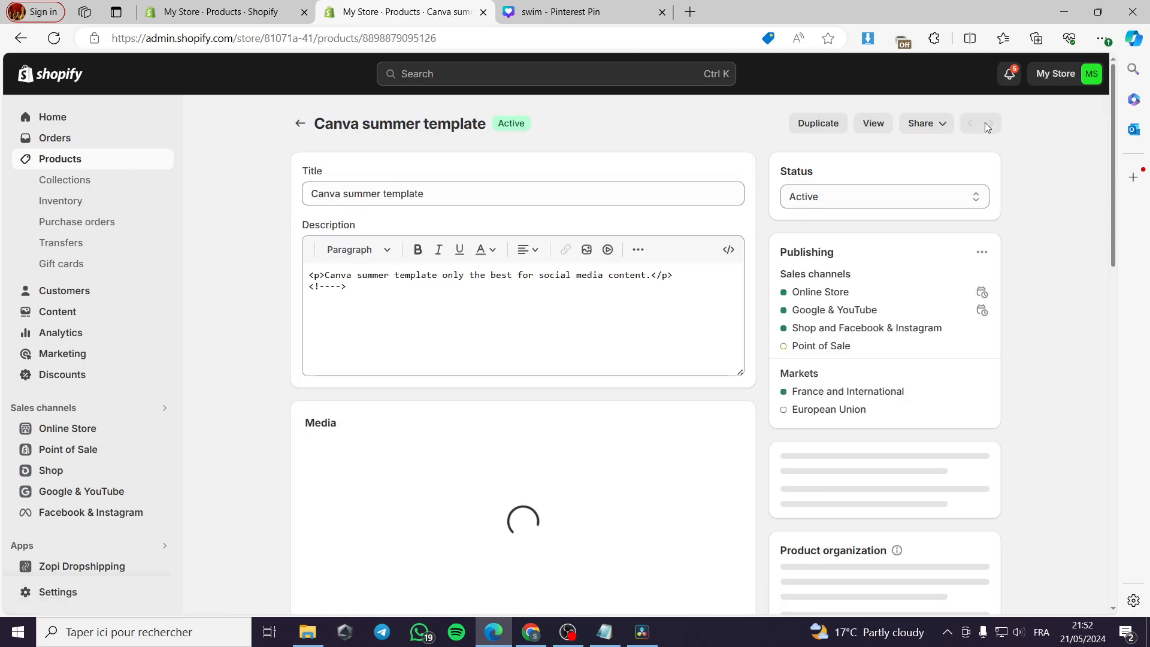
{"action": "left_click", "coordinate": [781, 124]}
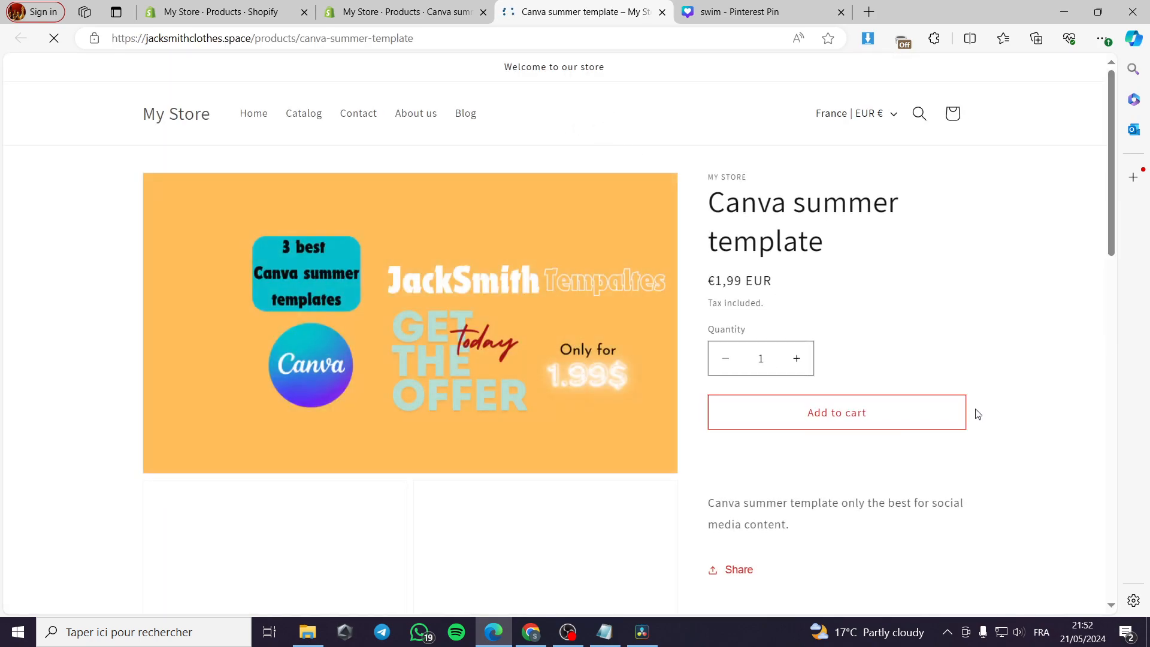
Examine the product page's template images, price, reviews section and purchase options in the online store
{"action": "scroll", "coordinate": [835, 442], "scroll_direction": "down", "scroll_amount": 2}
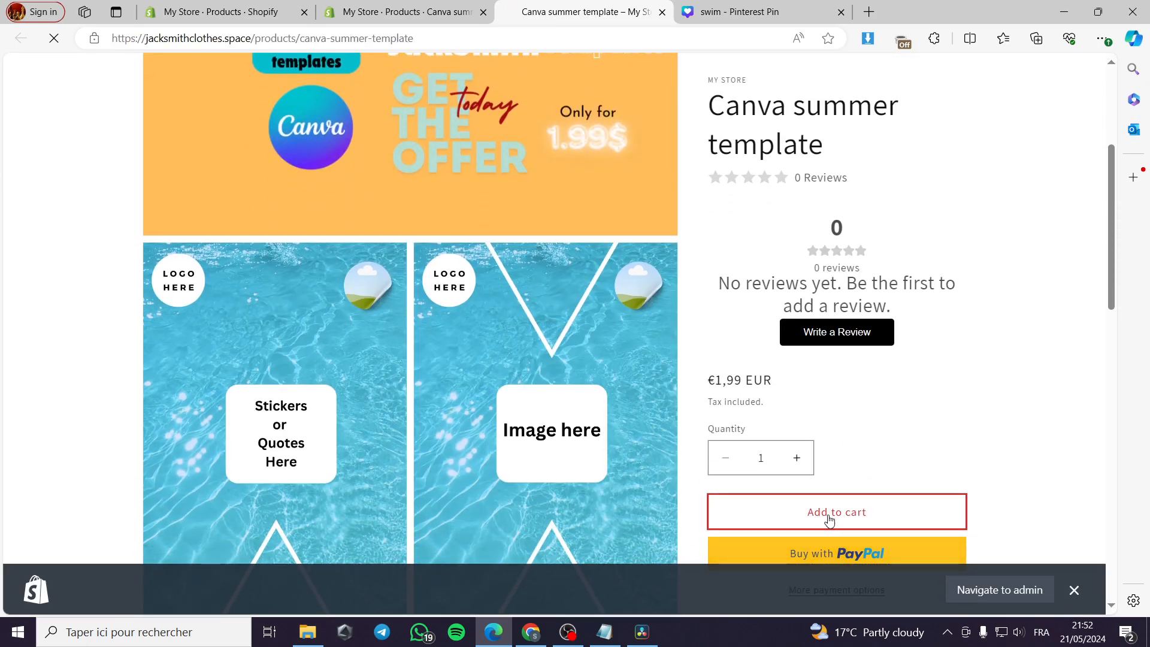
{"action": "scroll", "coordinate": [446, 350], "scroll_direction": "down", "scroll_amount": 5}
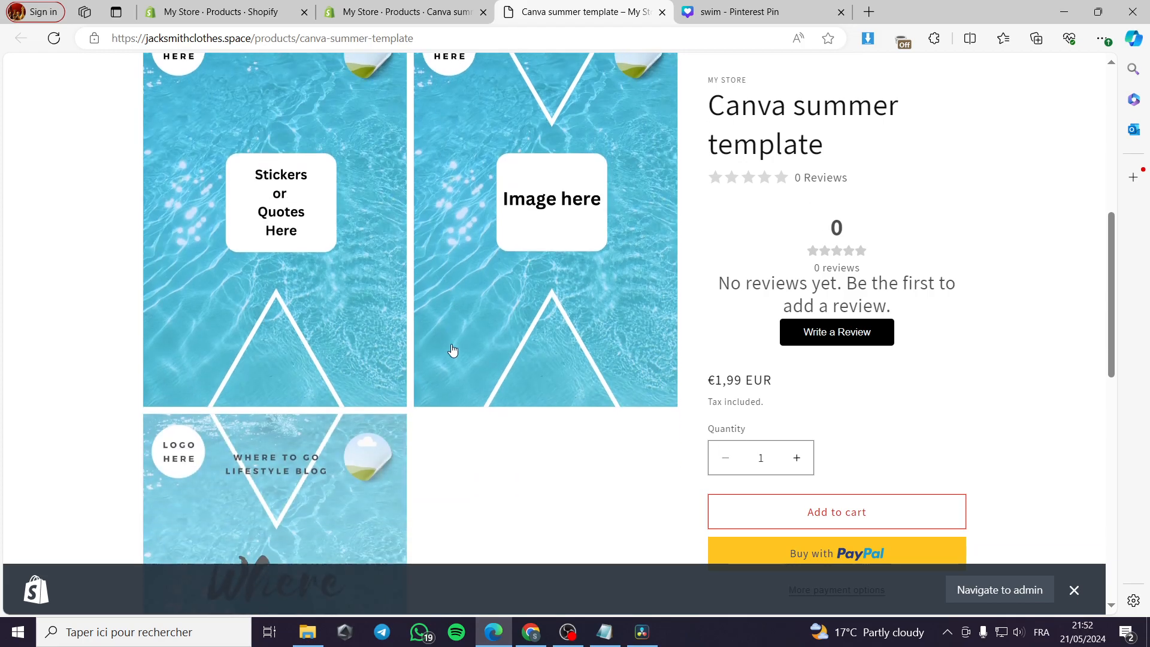
{"action": "scroll", "coordinate": [496, 358], "scroll_direction": "up", "scroll_amount": 7}
{"action": "scroll", "coordinate": [496, 358], "scroll_direction": "up", "scroll_amount": 3}
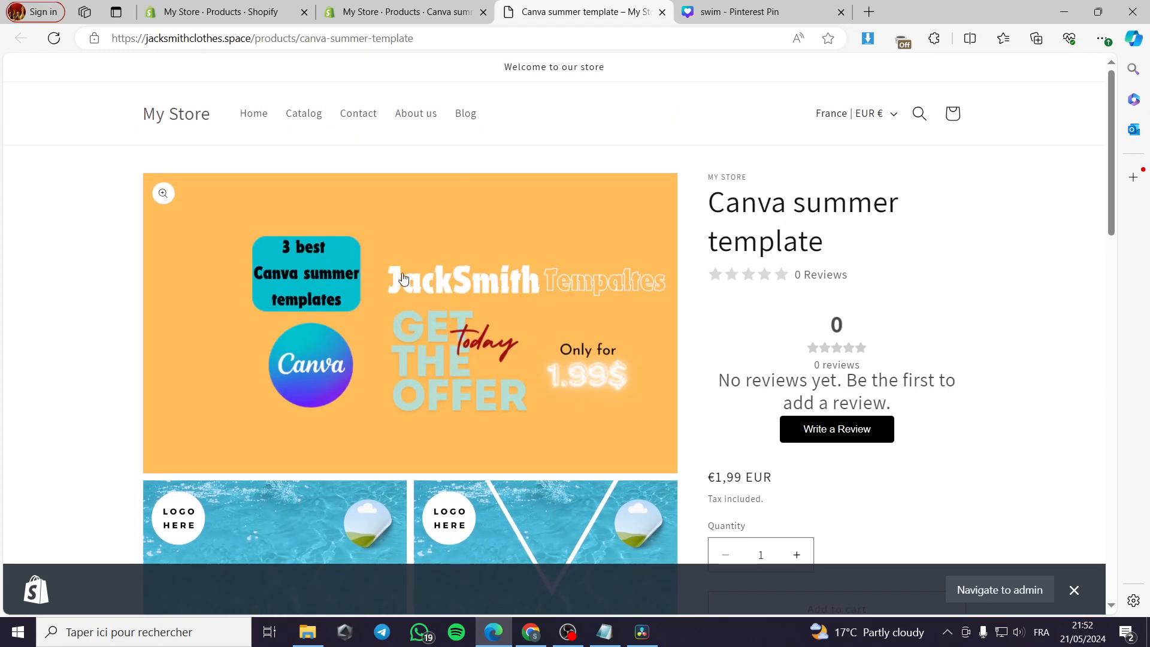
{"action": "scroll", "coordinate": [386, 318], "scroll_direction": "down", "scroll_amount": 4}
{"action": "scroll", "coordinate": [413, 185], "scroll_direction": "up", "scroll_amount": 1}
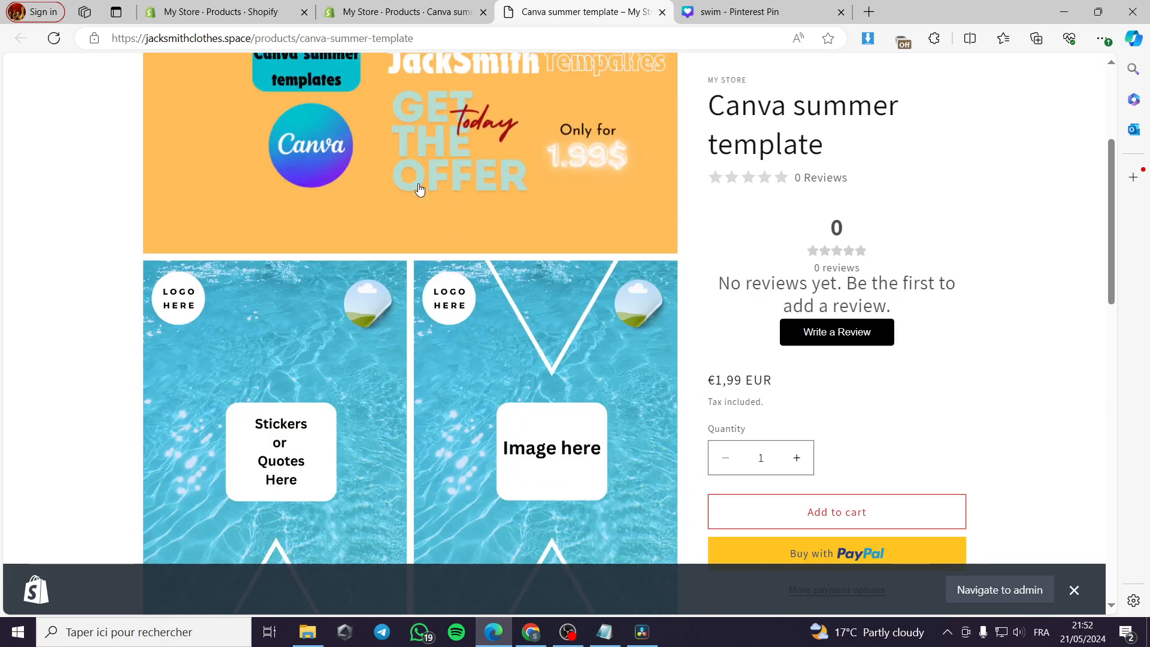
{"action": "scroll", "coordinate": [479, 281], "scroll_direction": "down", "scroll_amount": 3}
{"action": "scroll", "coordinate": [536, 373], "scroll_direction": "down", "scroll_amount": 4}
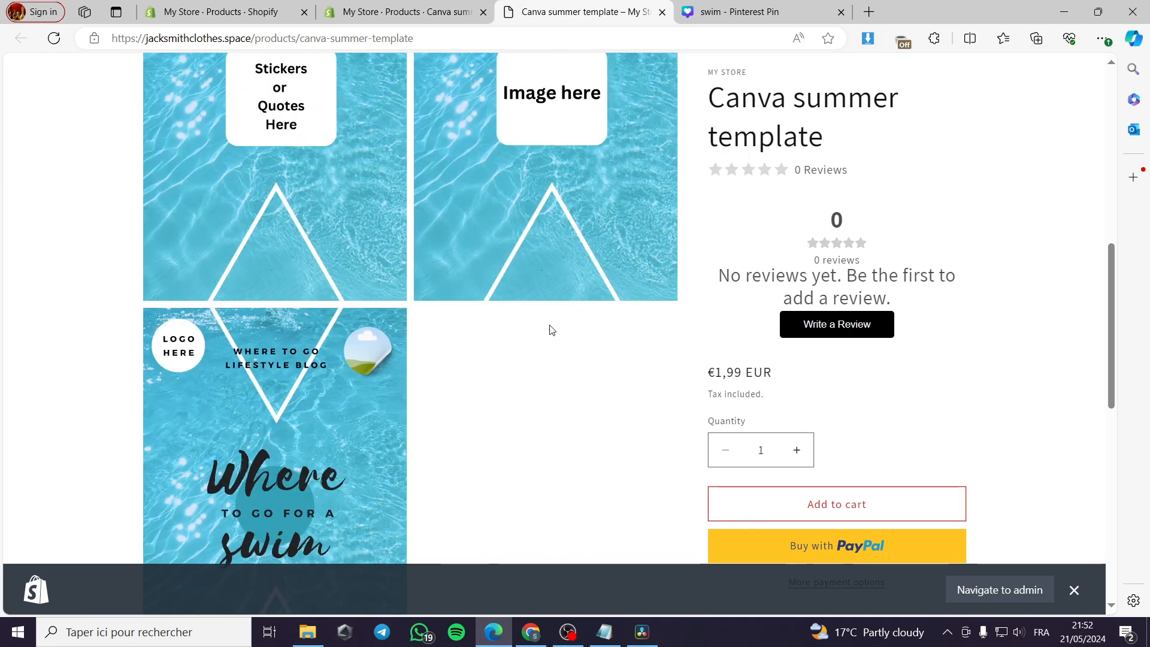
{"action": "scroll", "coordinate": [875, 359], "scroll_direction": "up", "scroll_amount": 6}
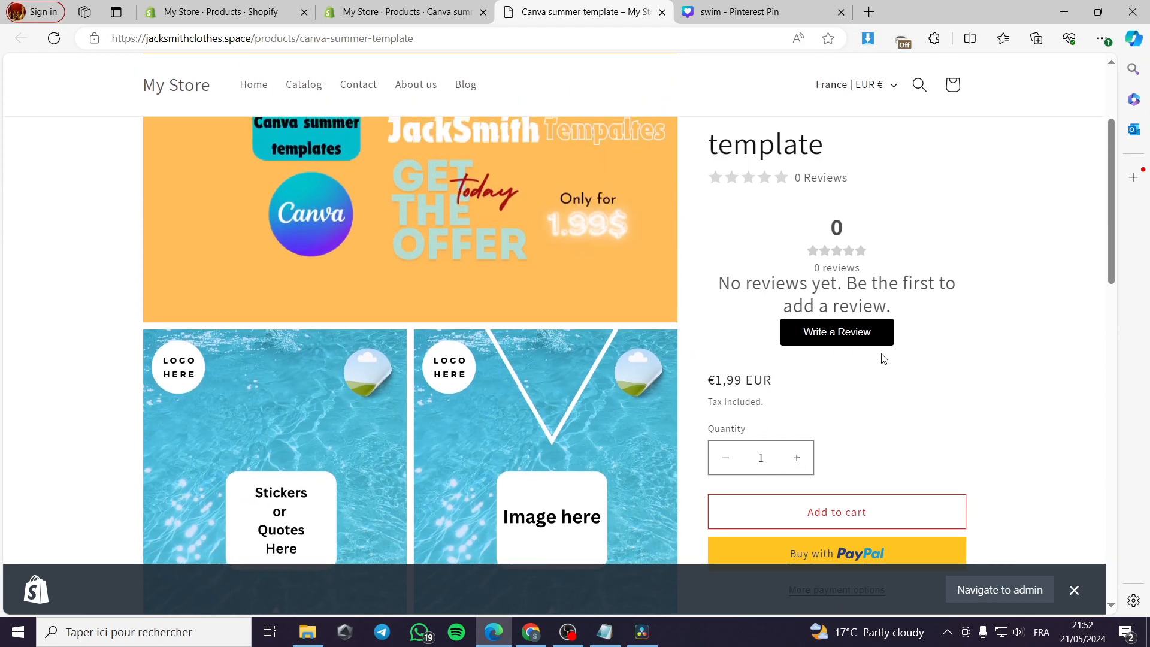
{"action": "scroll", "coordinate": [863, 442], "scroll_direction": "down", "scroll_amount": 1}
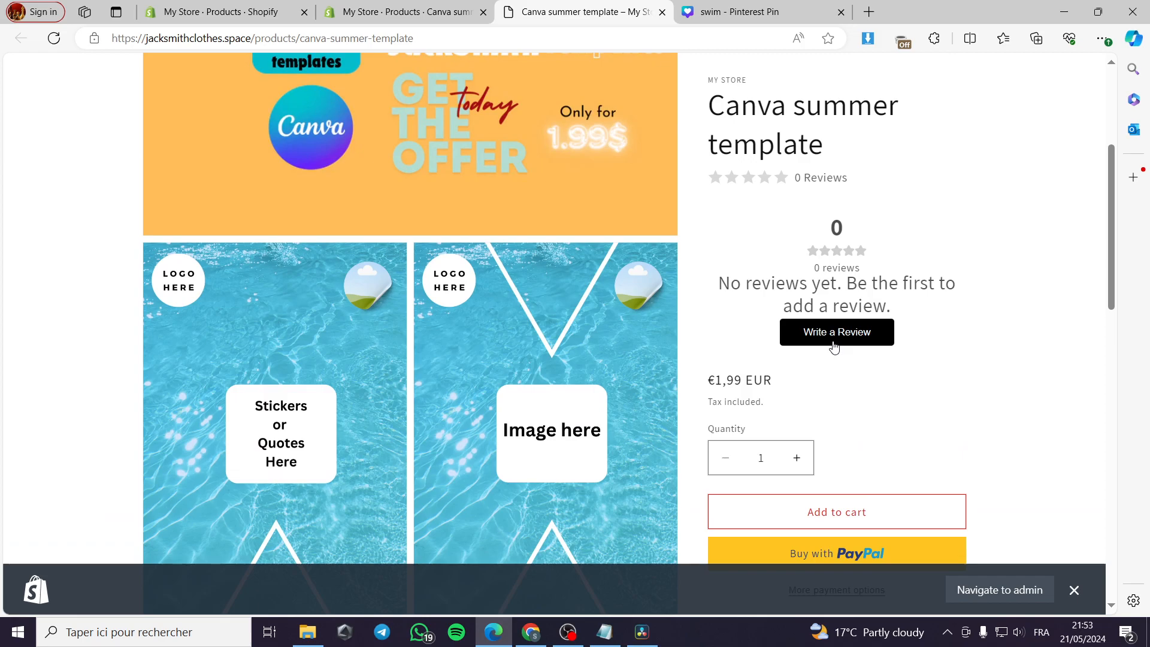